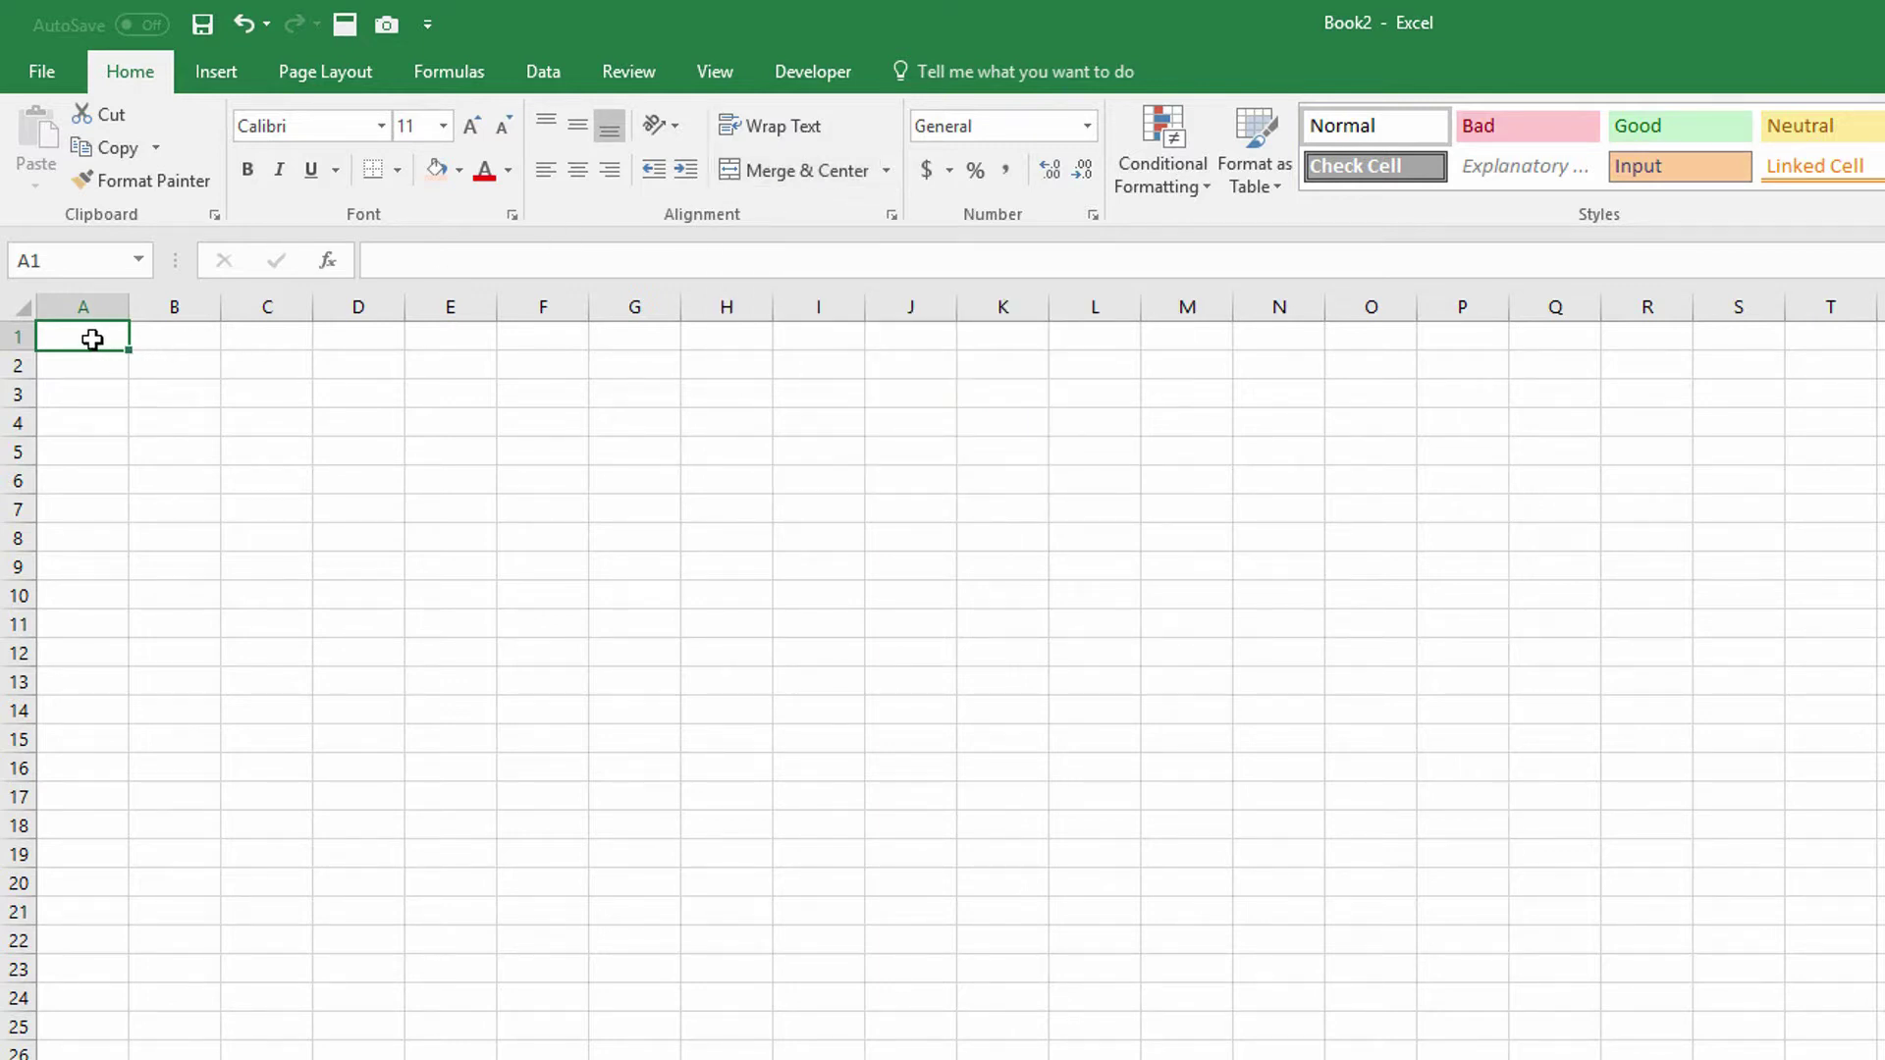
Step: Select A1:P1 and give it Center Across Selection horizontal alignment in Format Cells
left_click_drag(92, 338, 1480, 322)
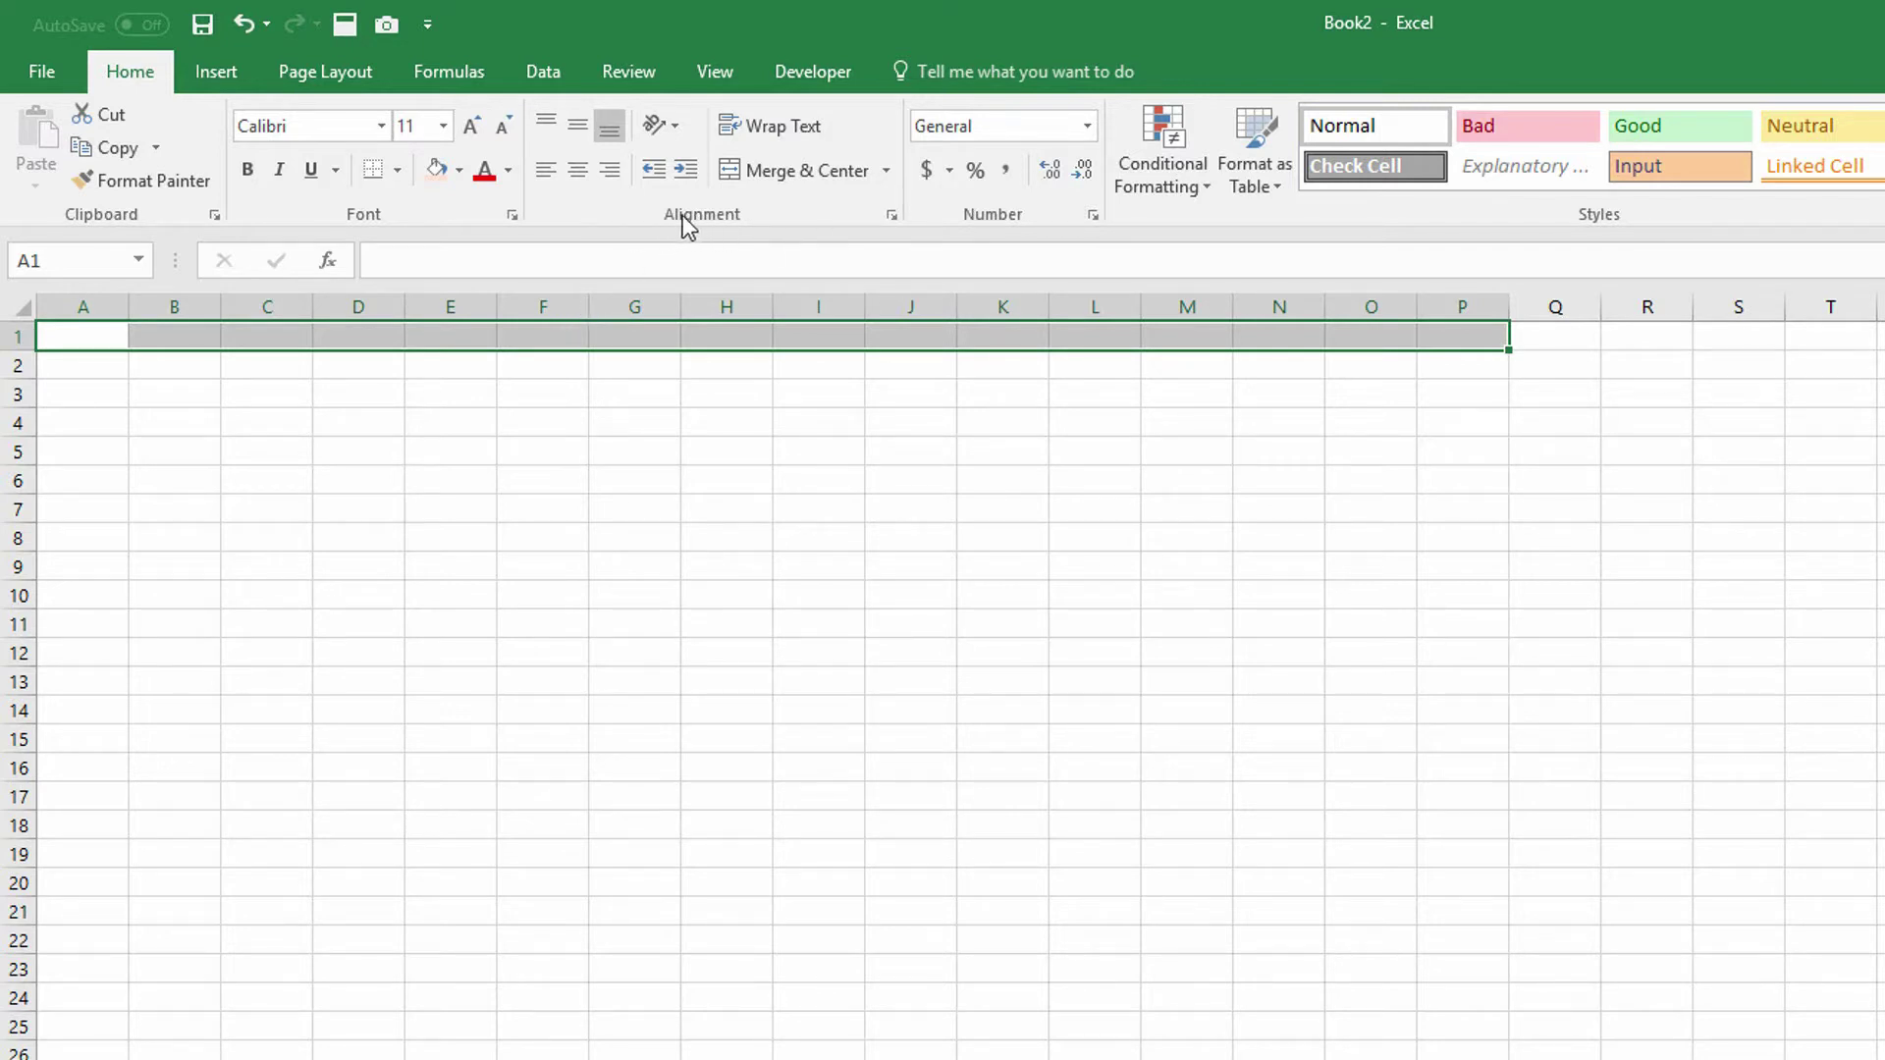
left_click(891, 221)
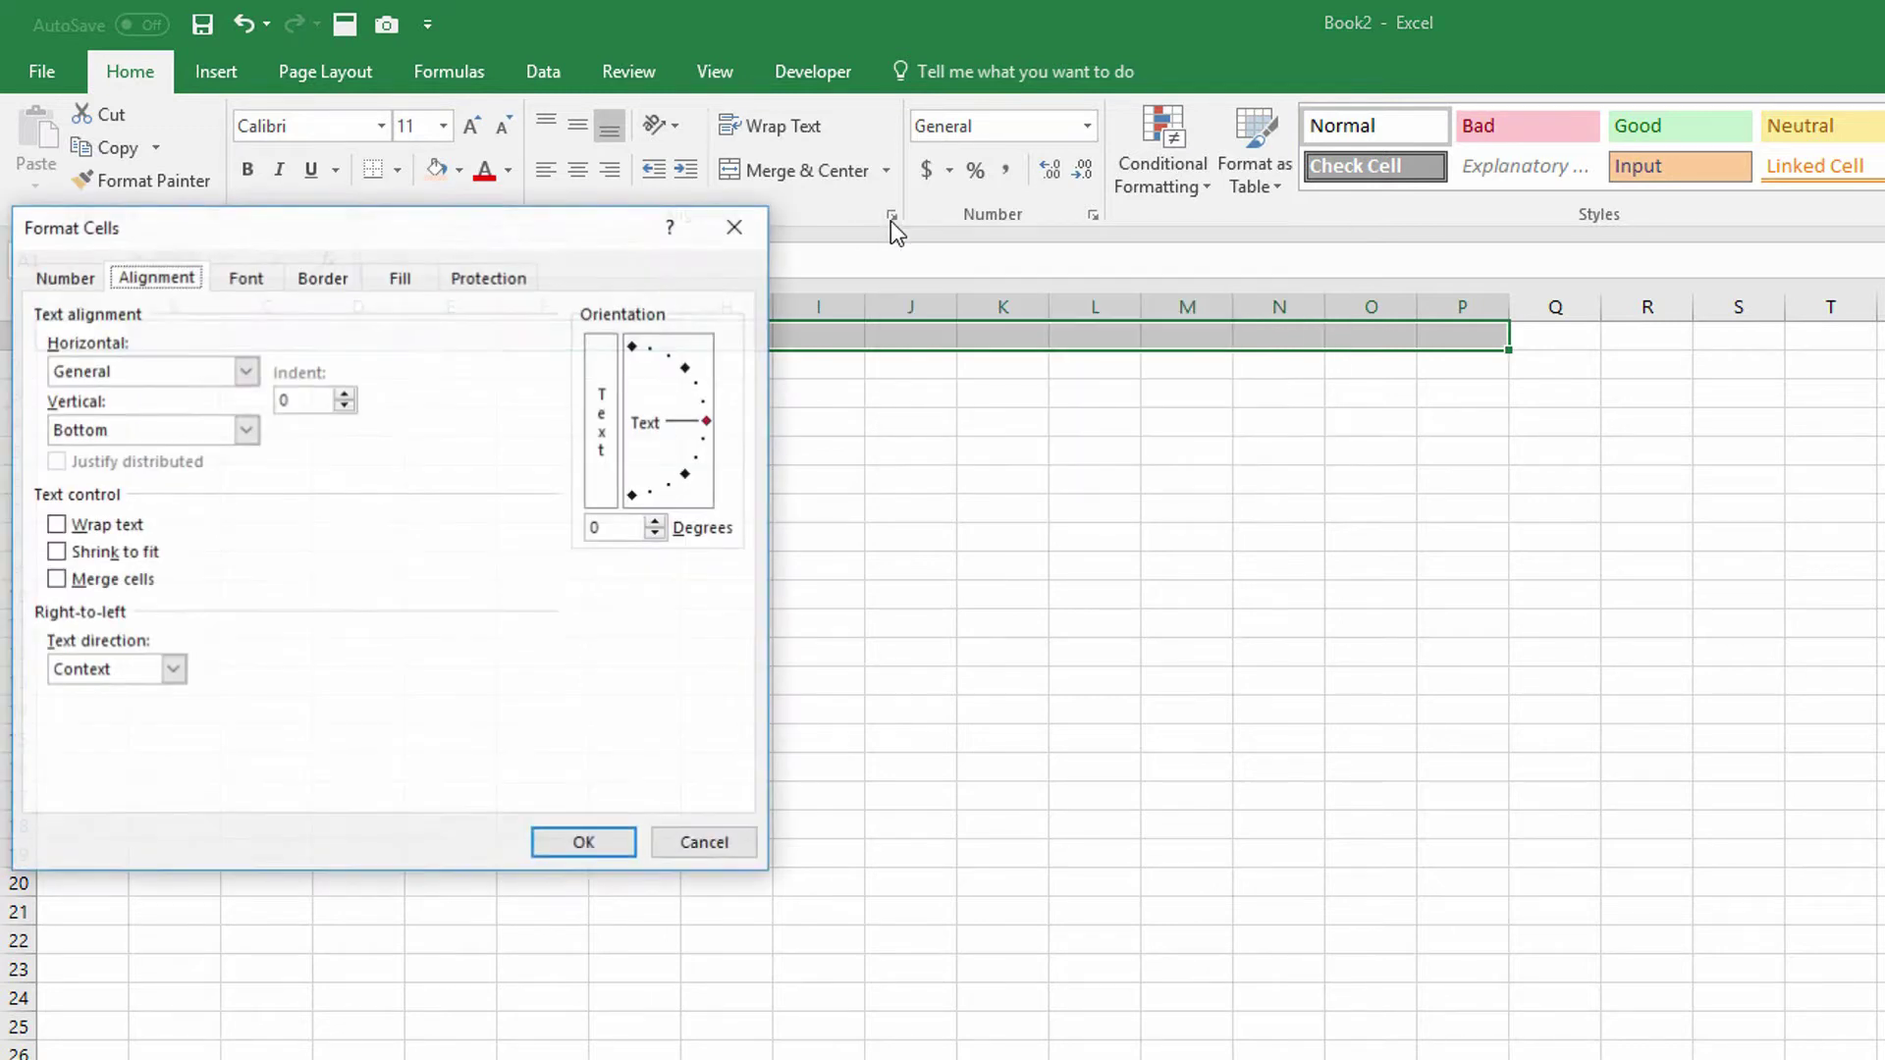
left_click(246, 372)
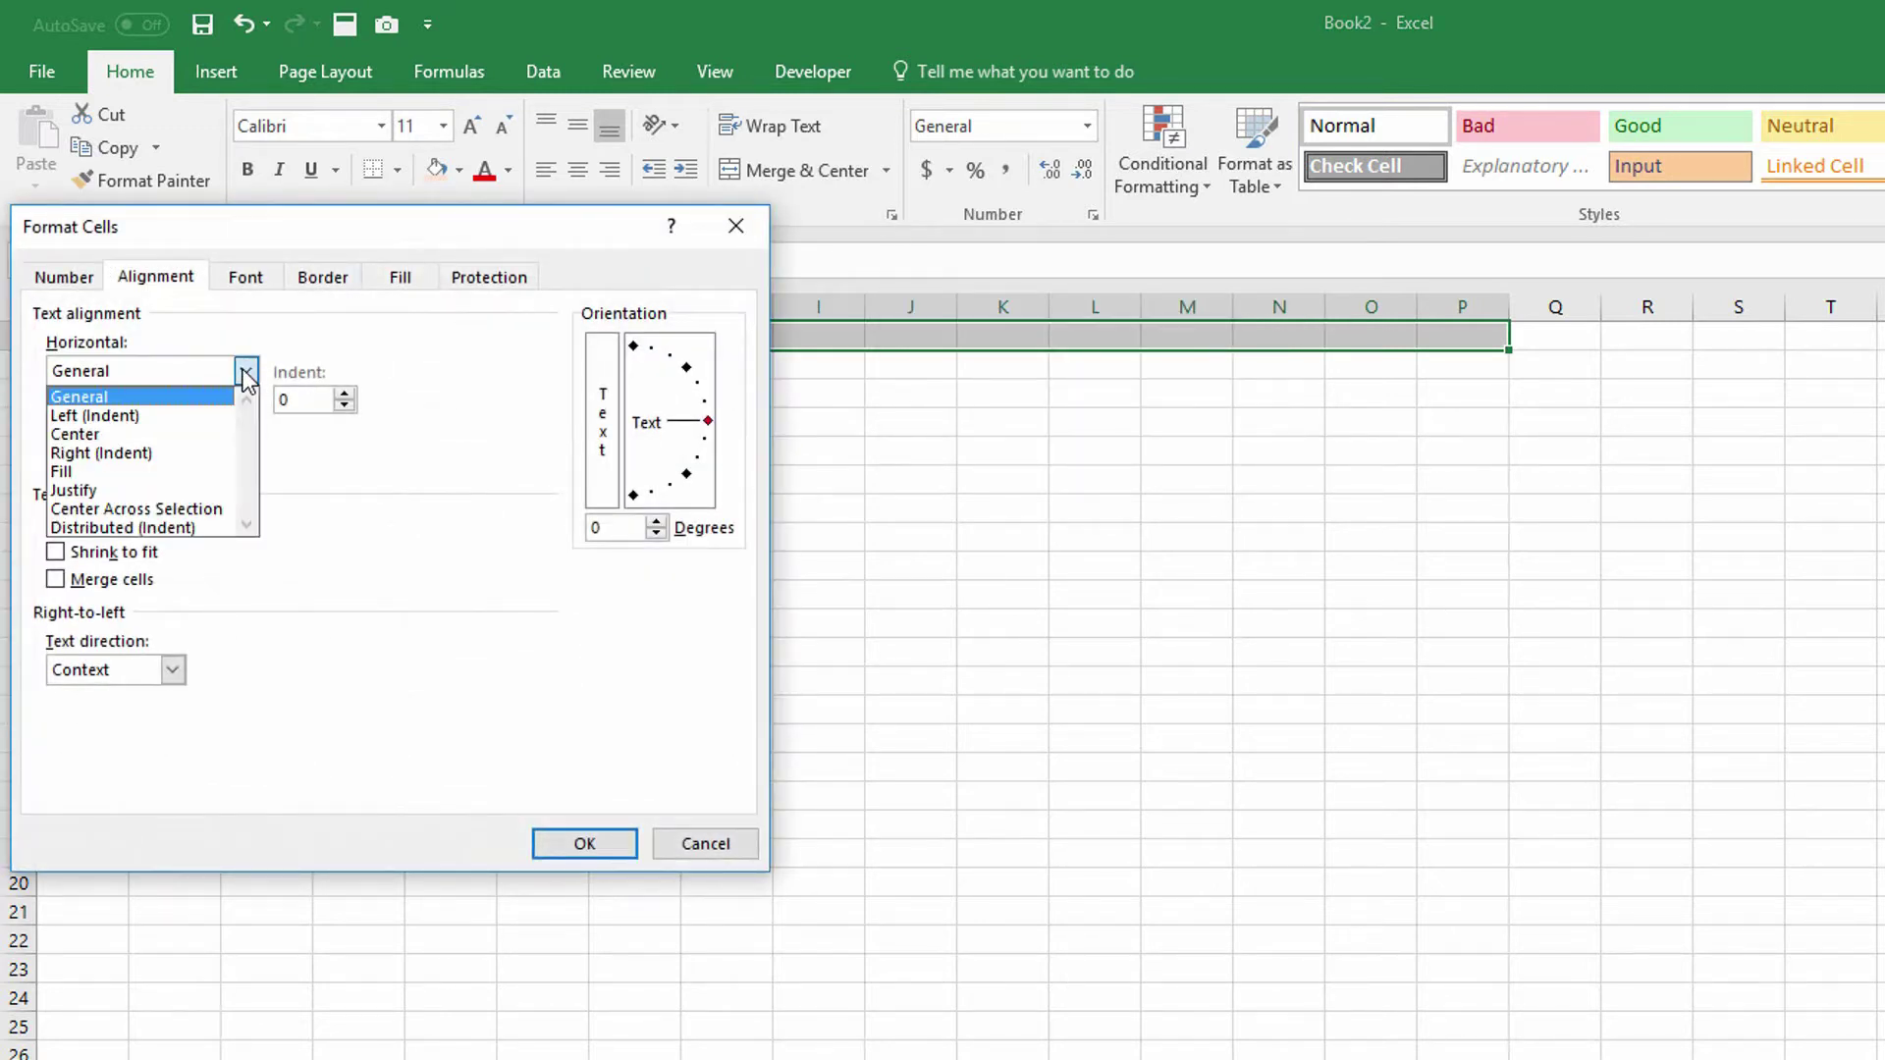
left_click(173, 506)
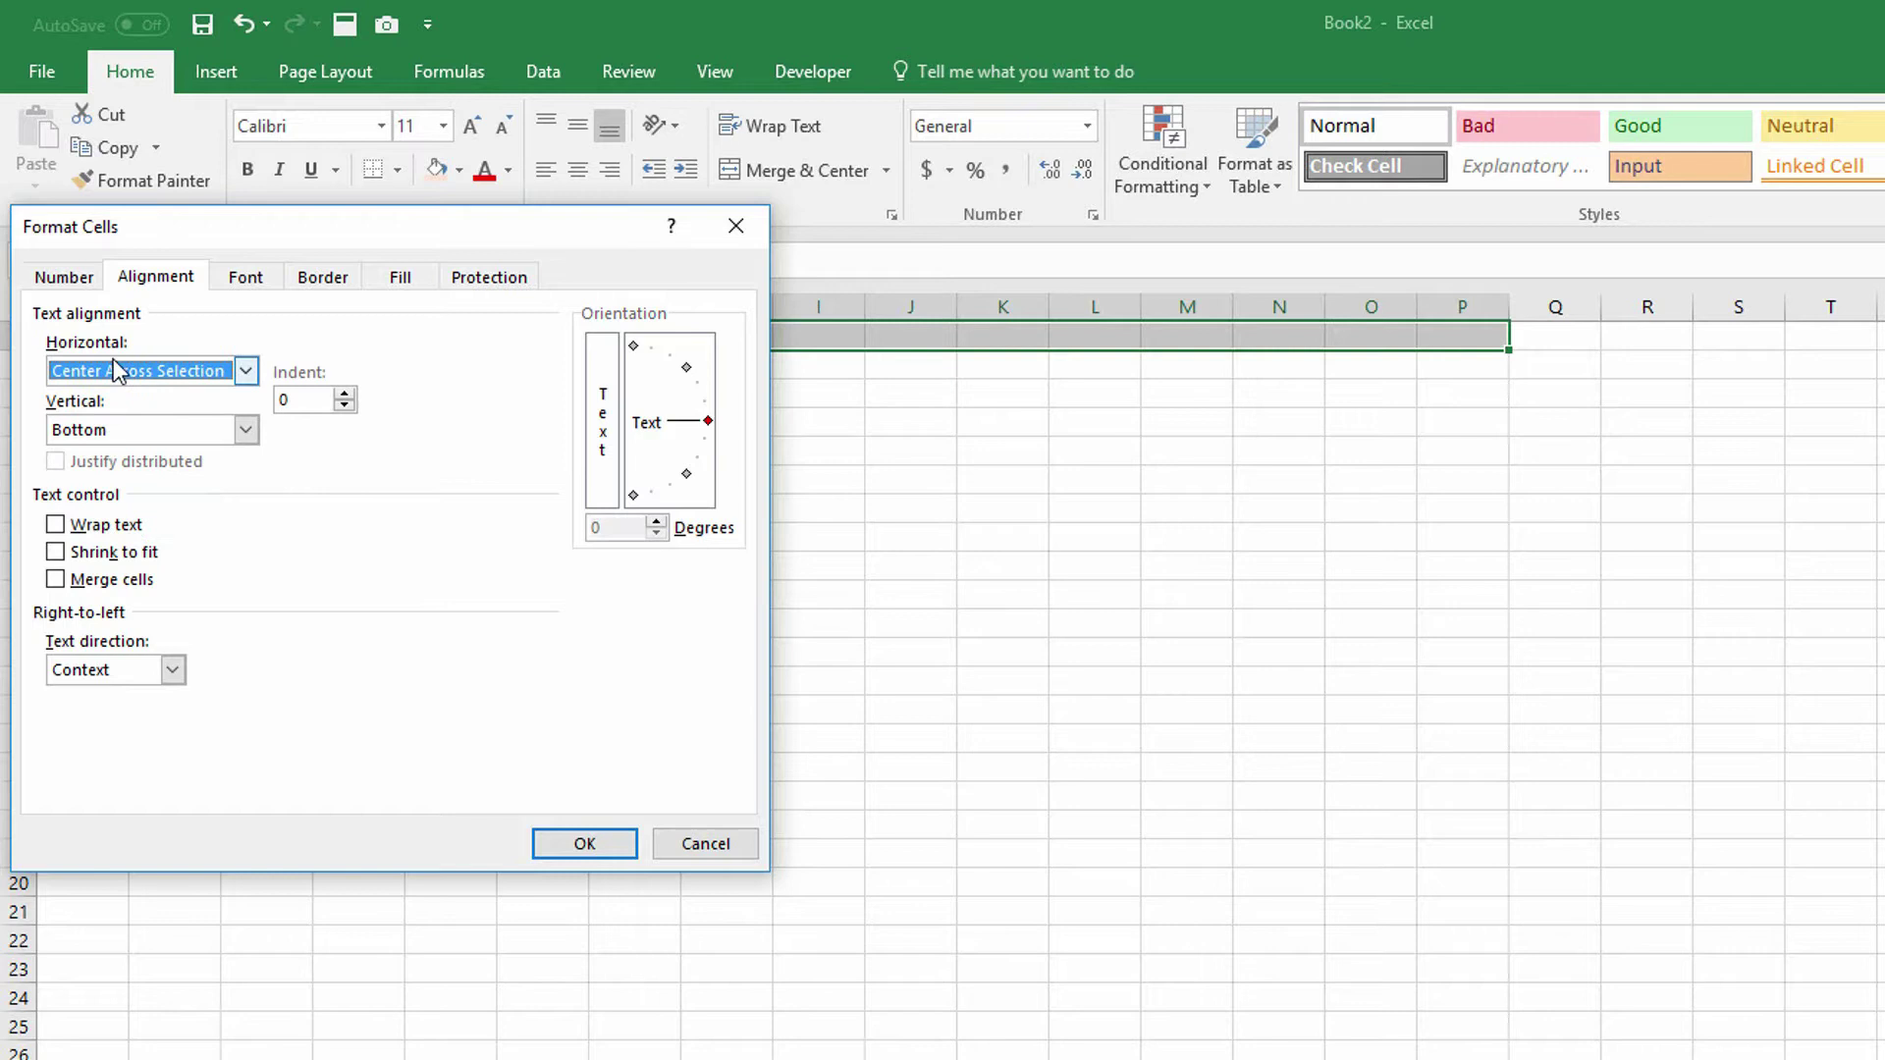
left_click(611, 843)
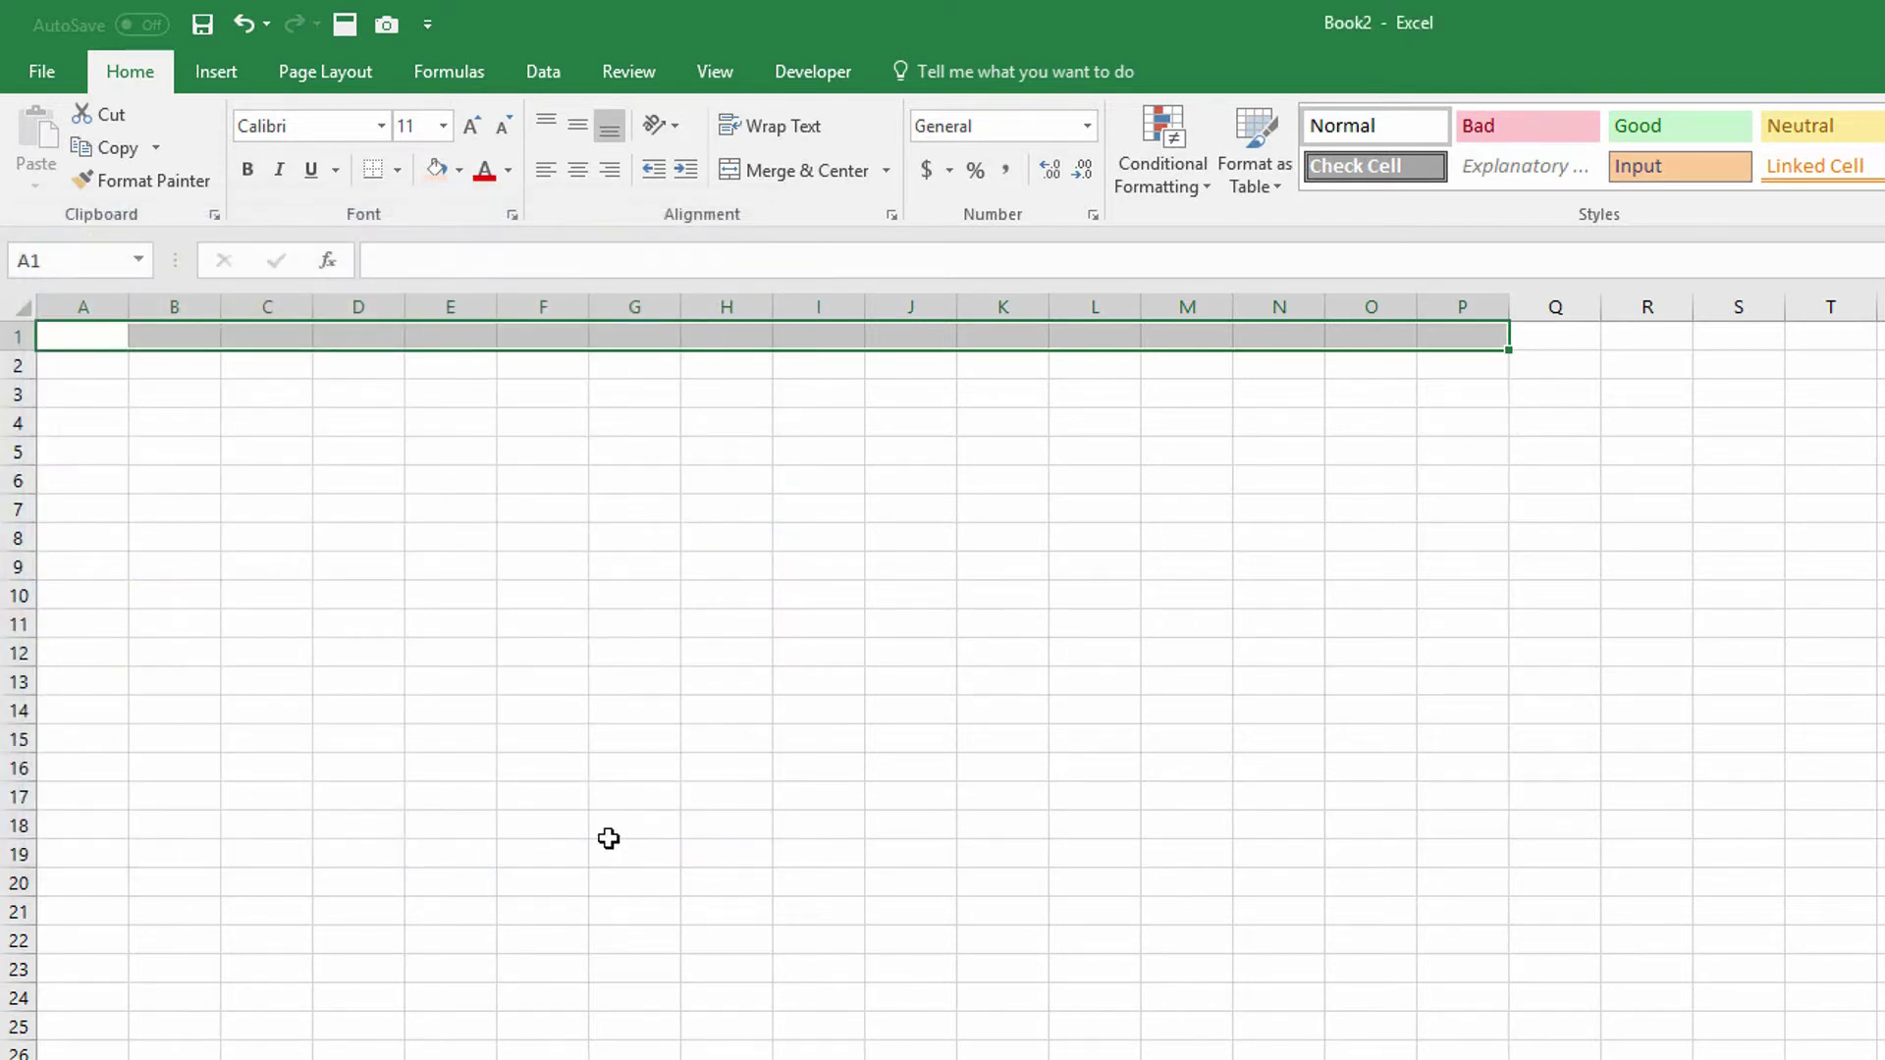
Step: Enter the title 'This is the title for this page.' in A1
type("This is ")
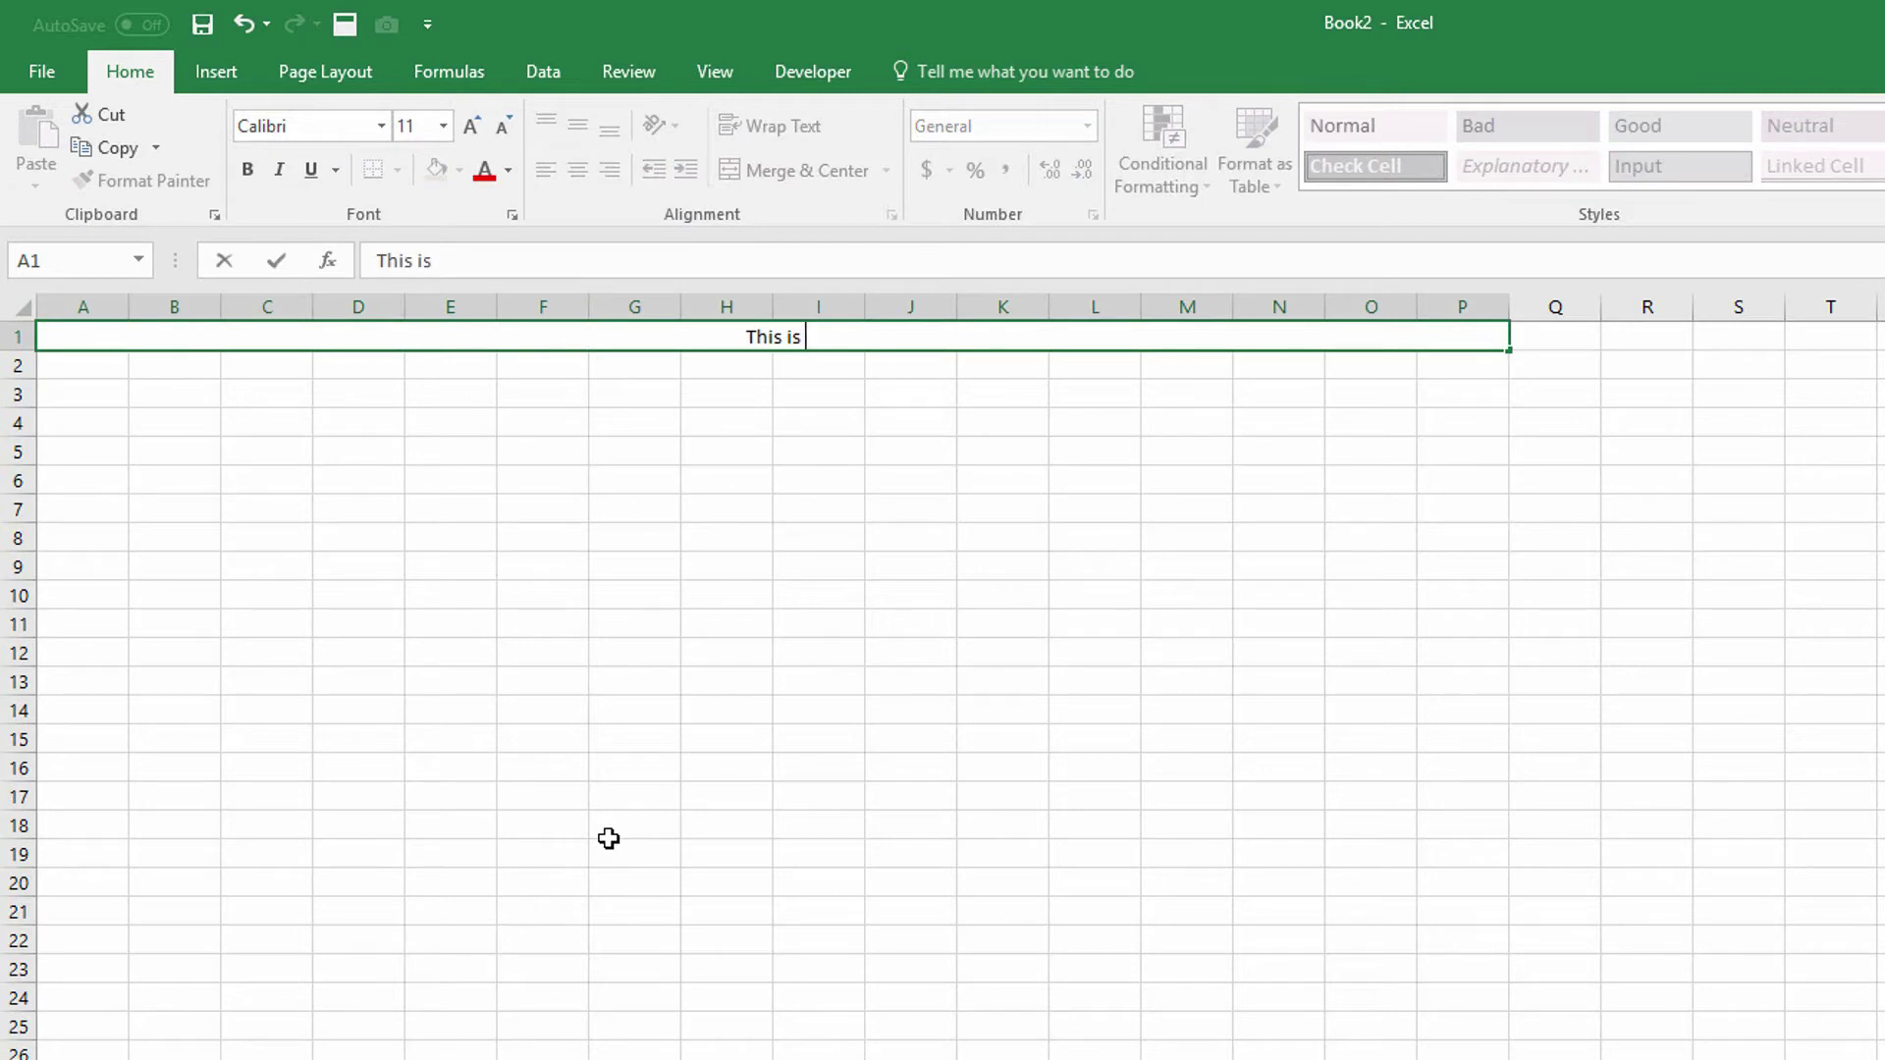
type("the title for thi")
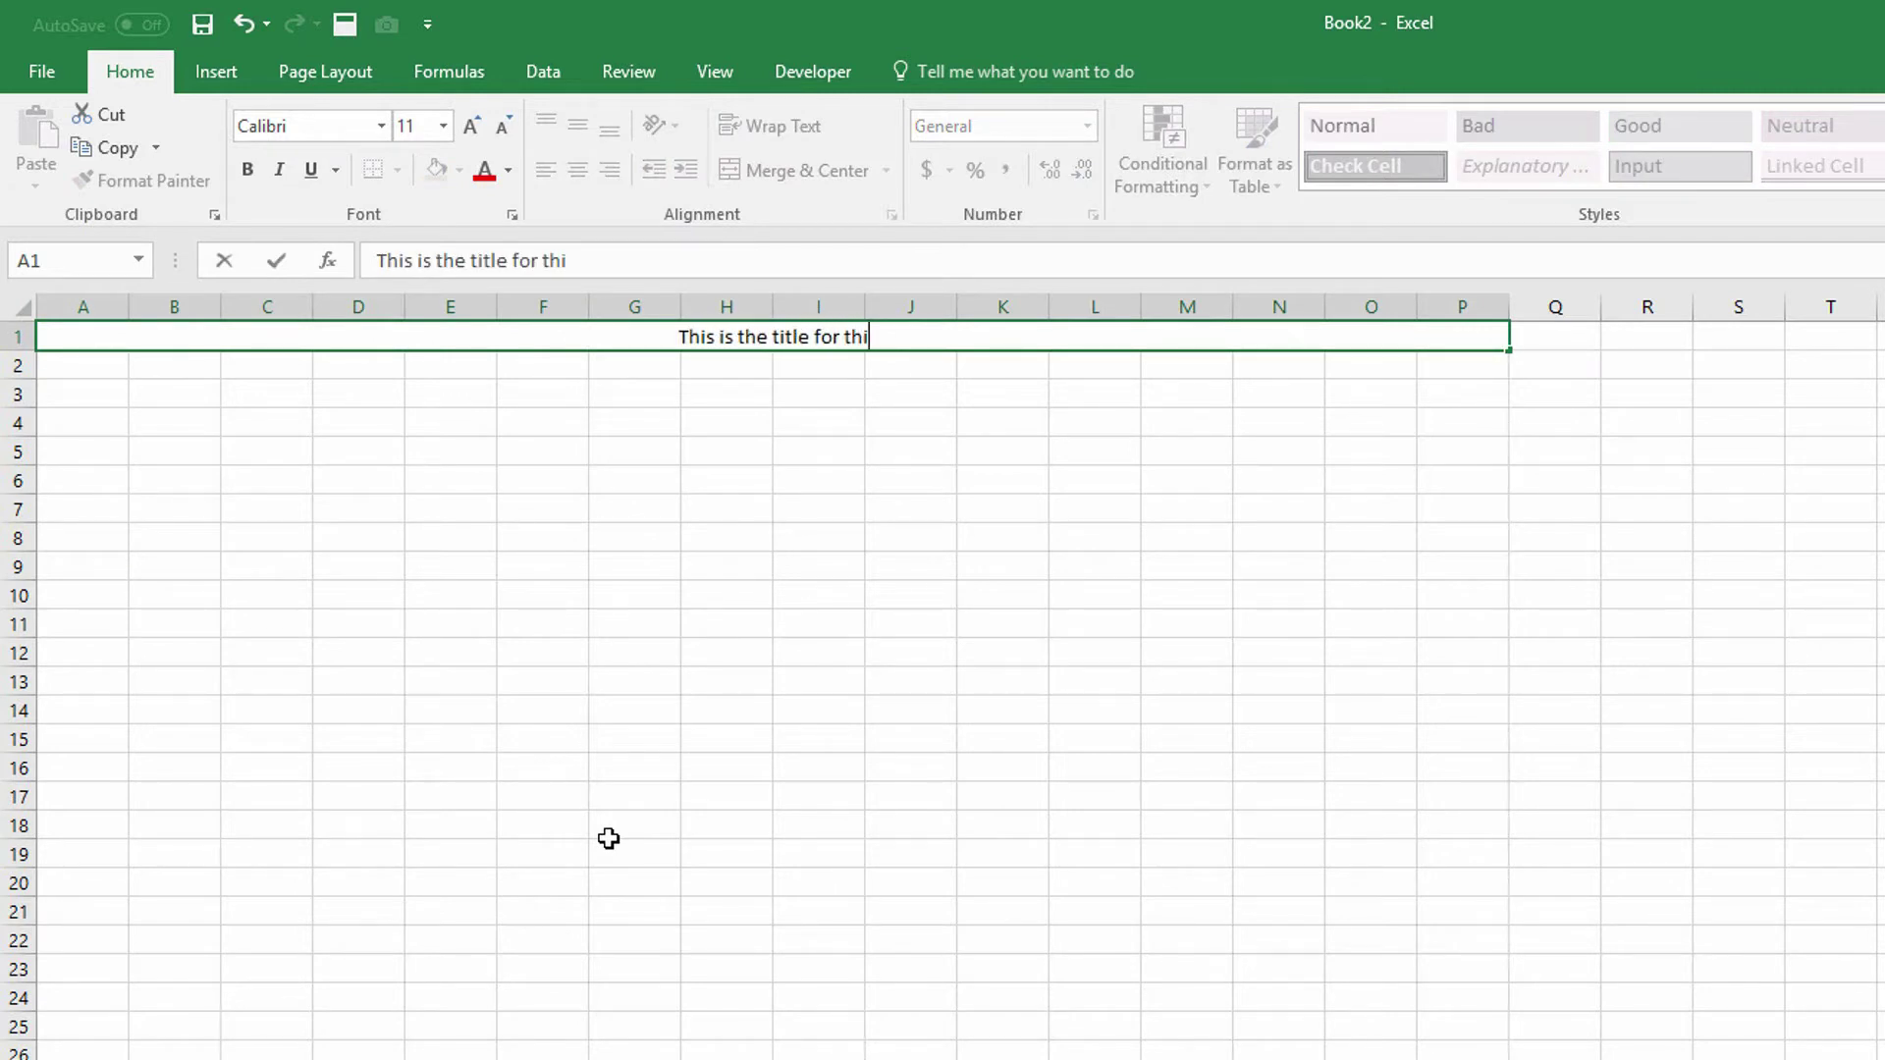
type("s page.")
key("Return")
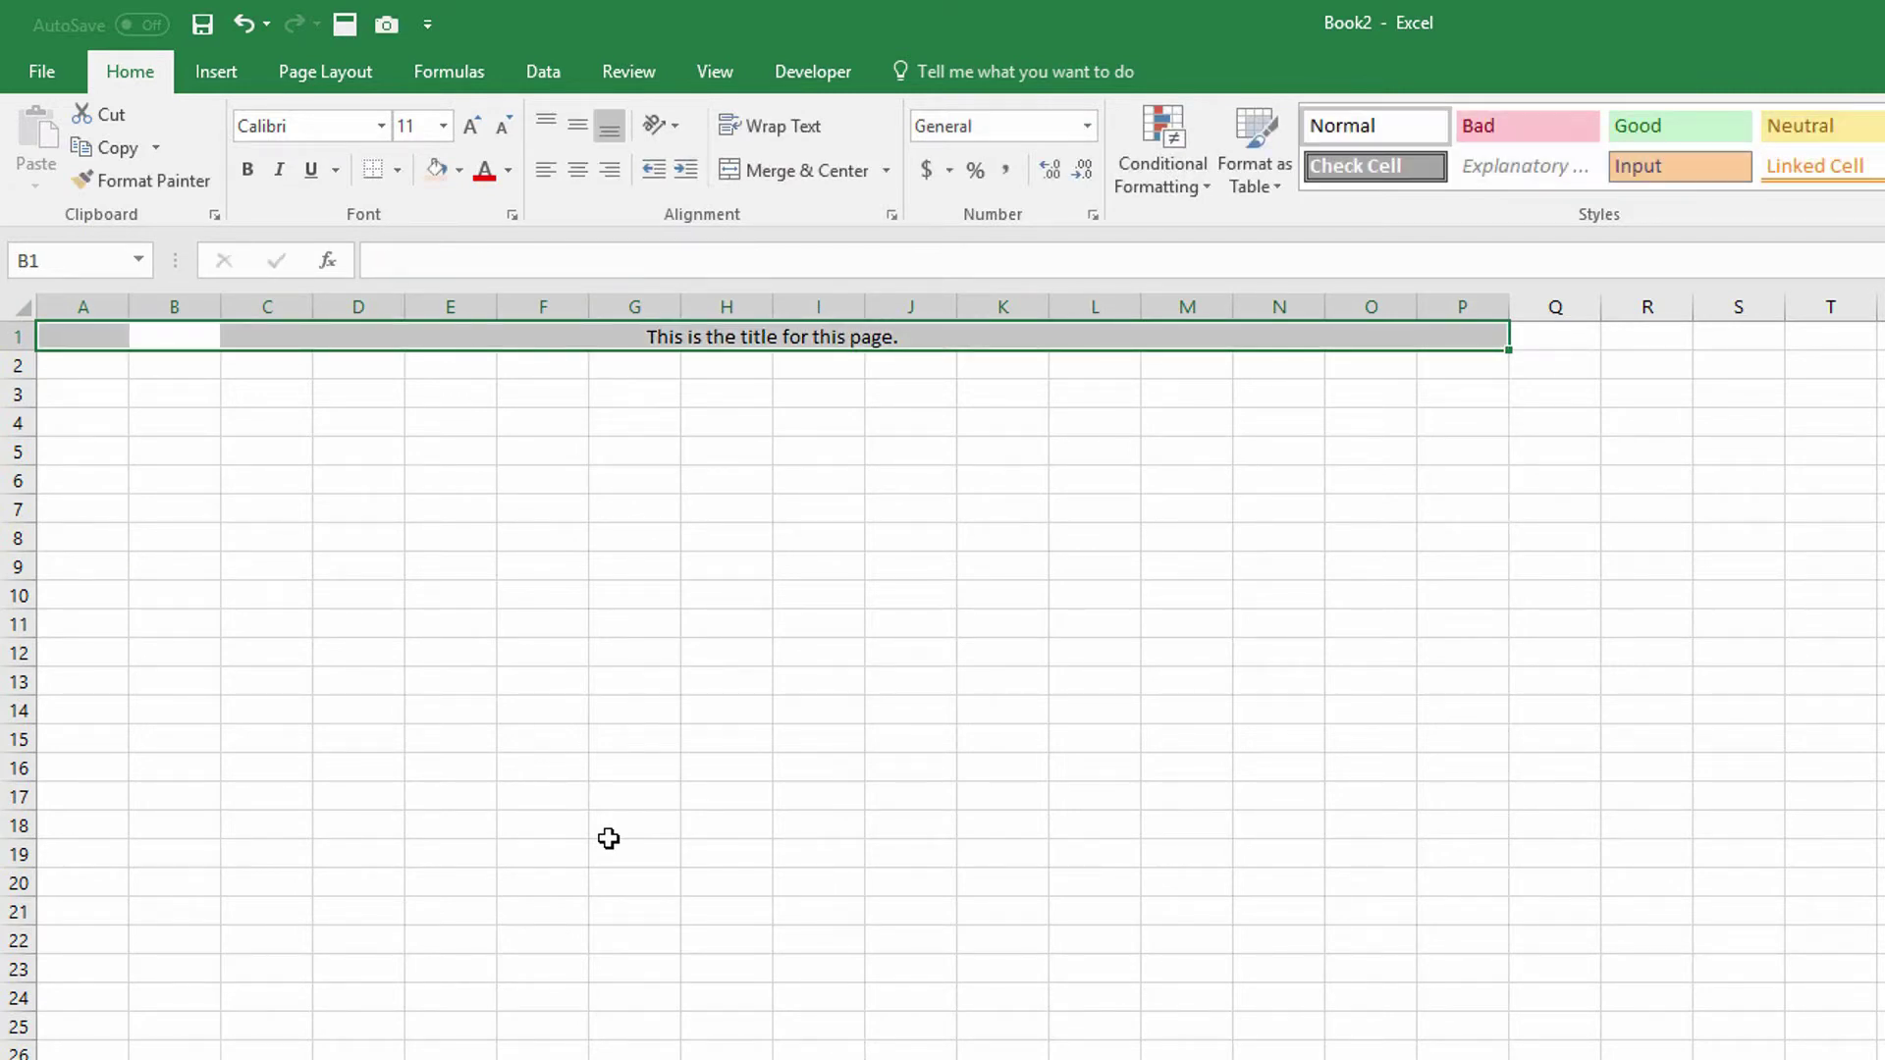
key("Down")
key("Down")
key("Down")
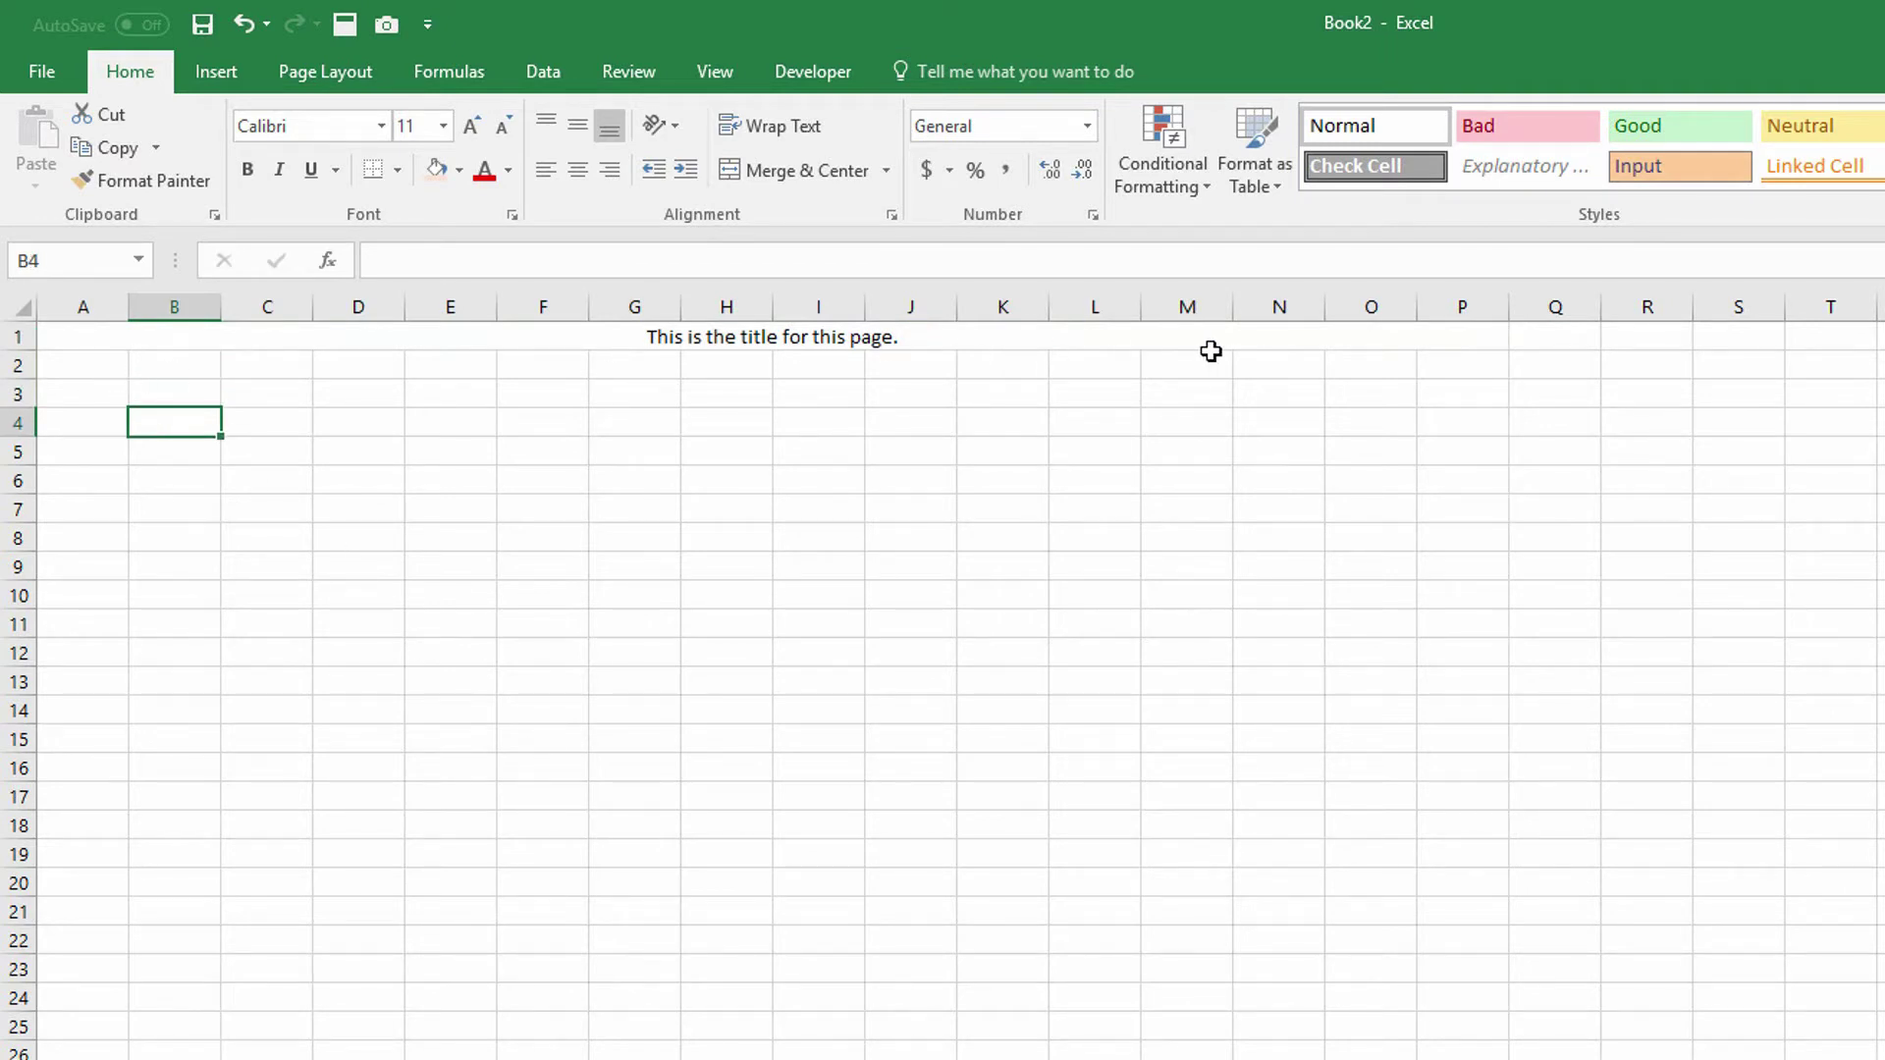
Step: Select cells D1 through N1 one by one to confirm they remain separate, unmerged cells
left_click(371, 334)
left_click(452, 337)
left_click(565, 336)
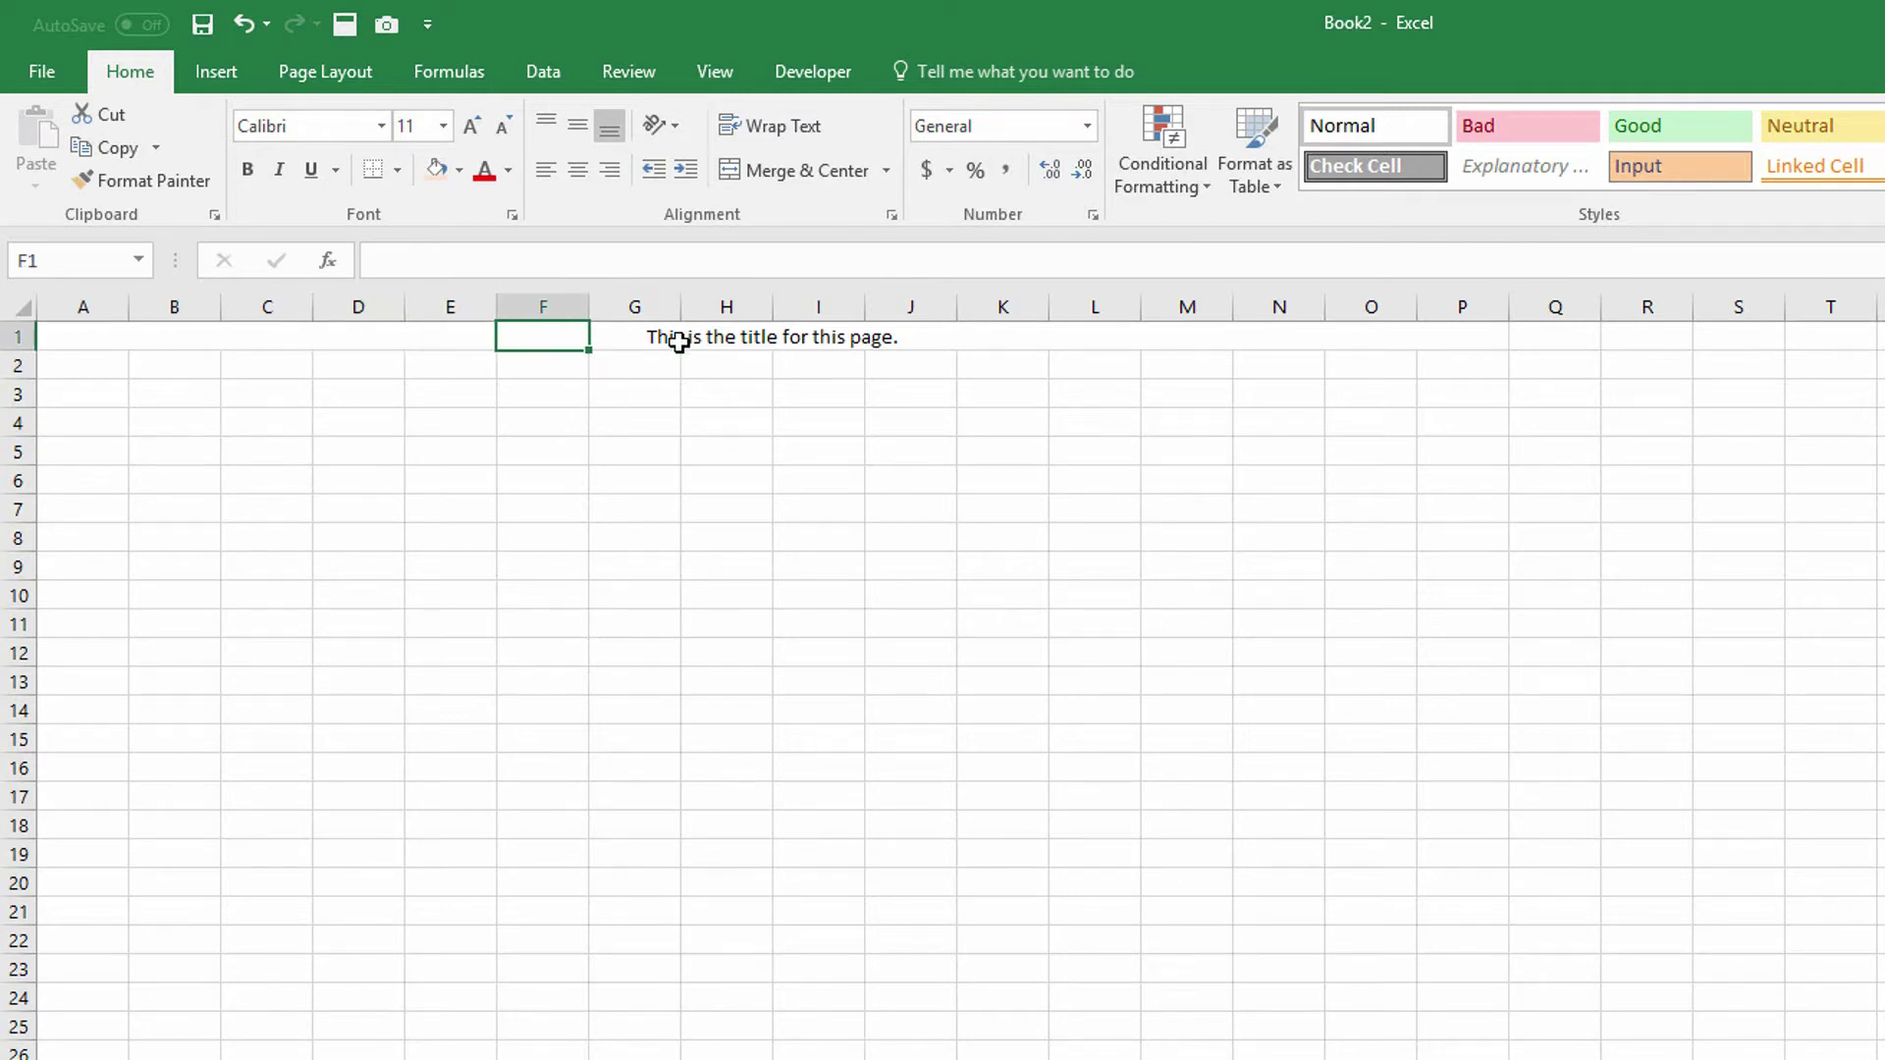
left_click(675, 338)
left_click(928, 334)
left_click(1153, 337)
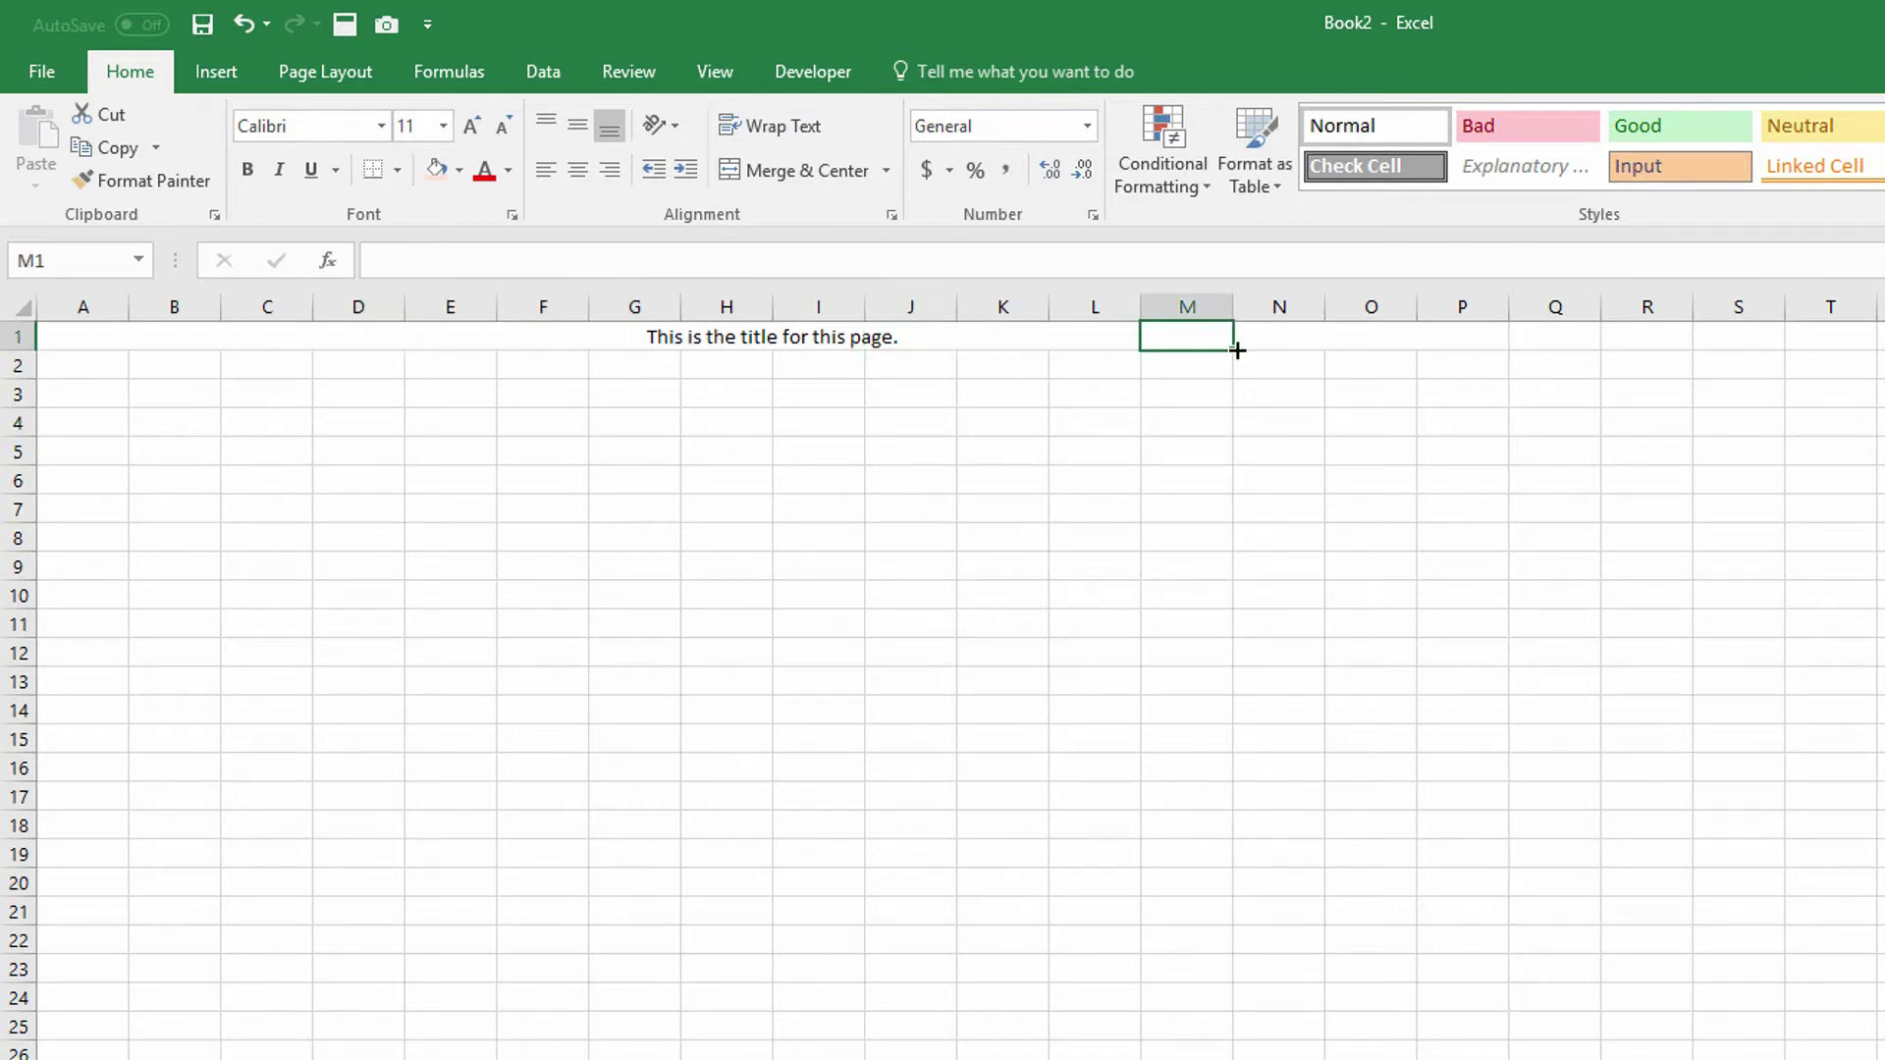
left_click(1287, 349)
left_click(1065, 340)
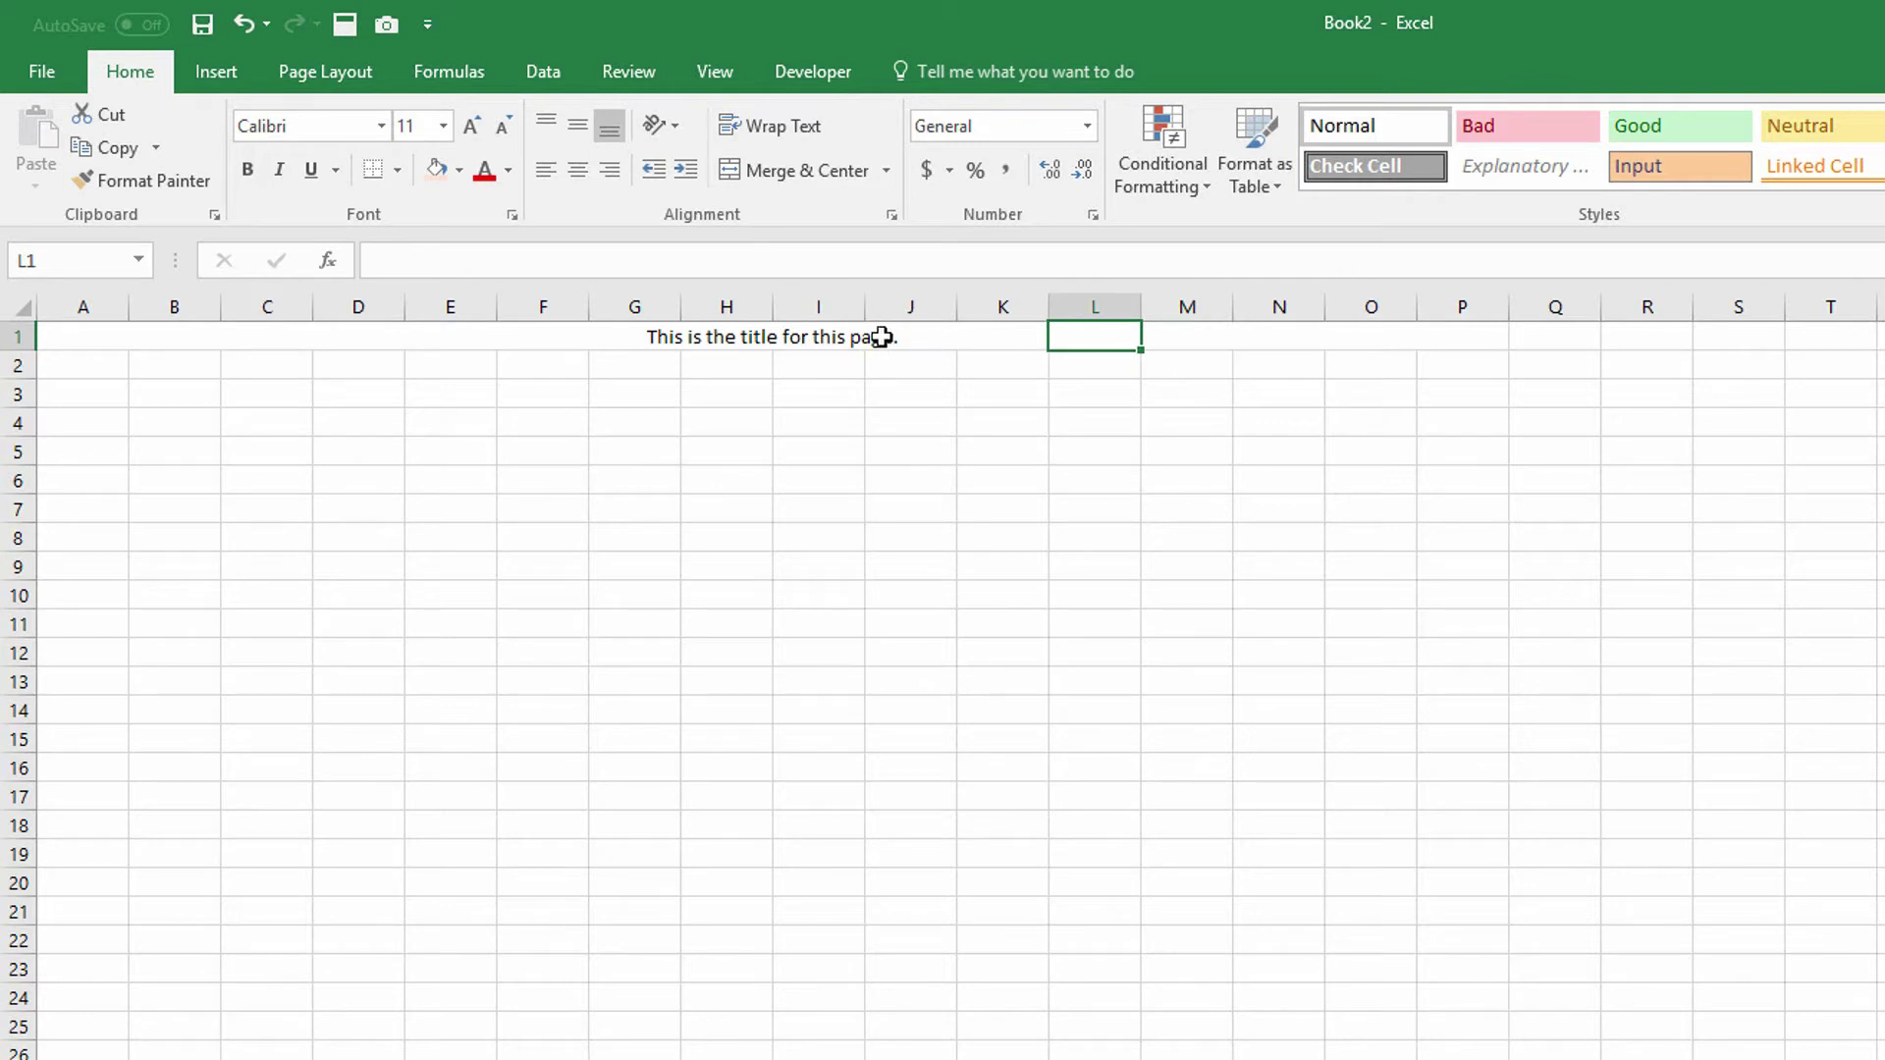
left_click(943, 343)
left_click(1008, 341)
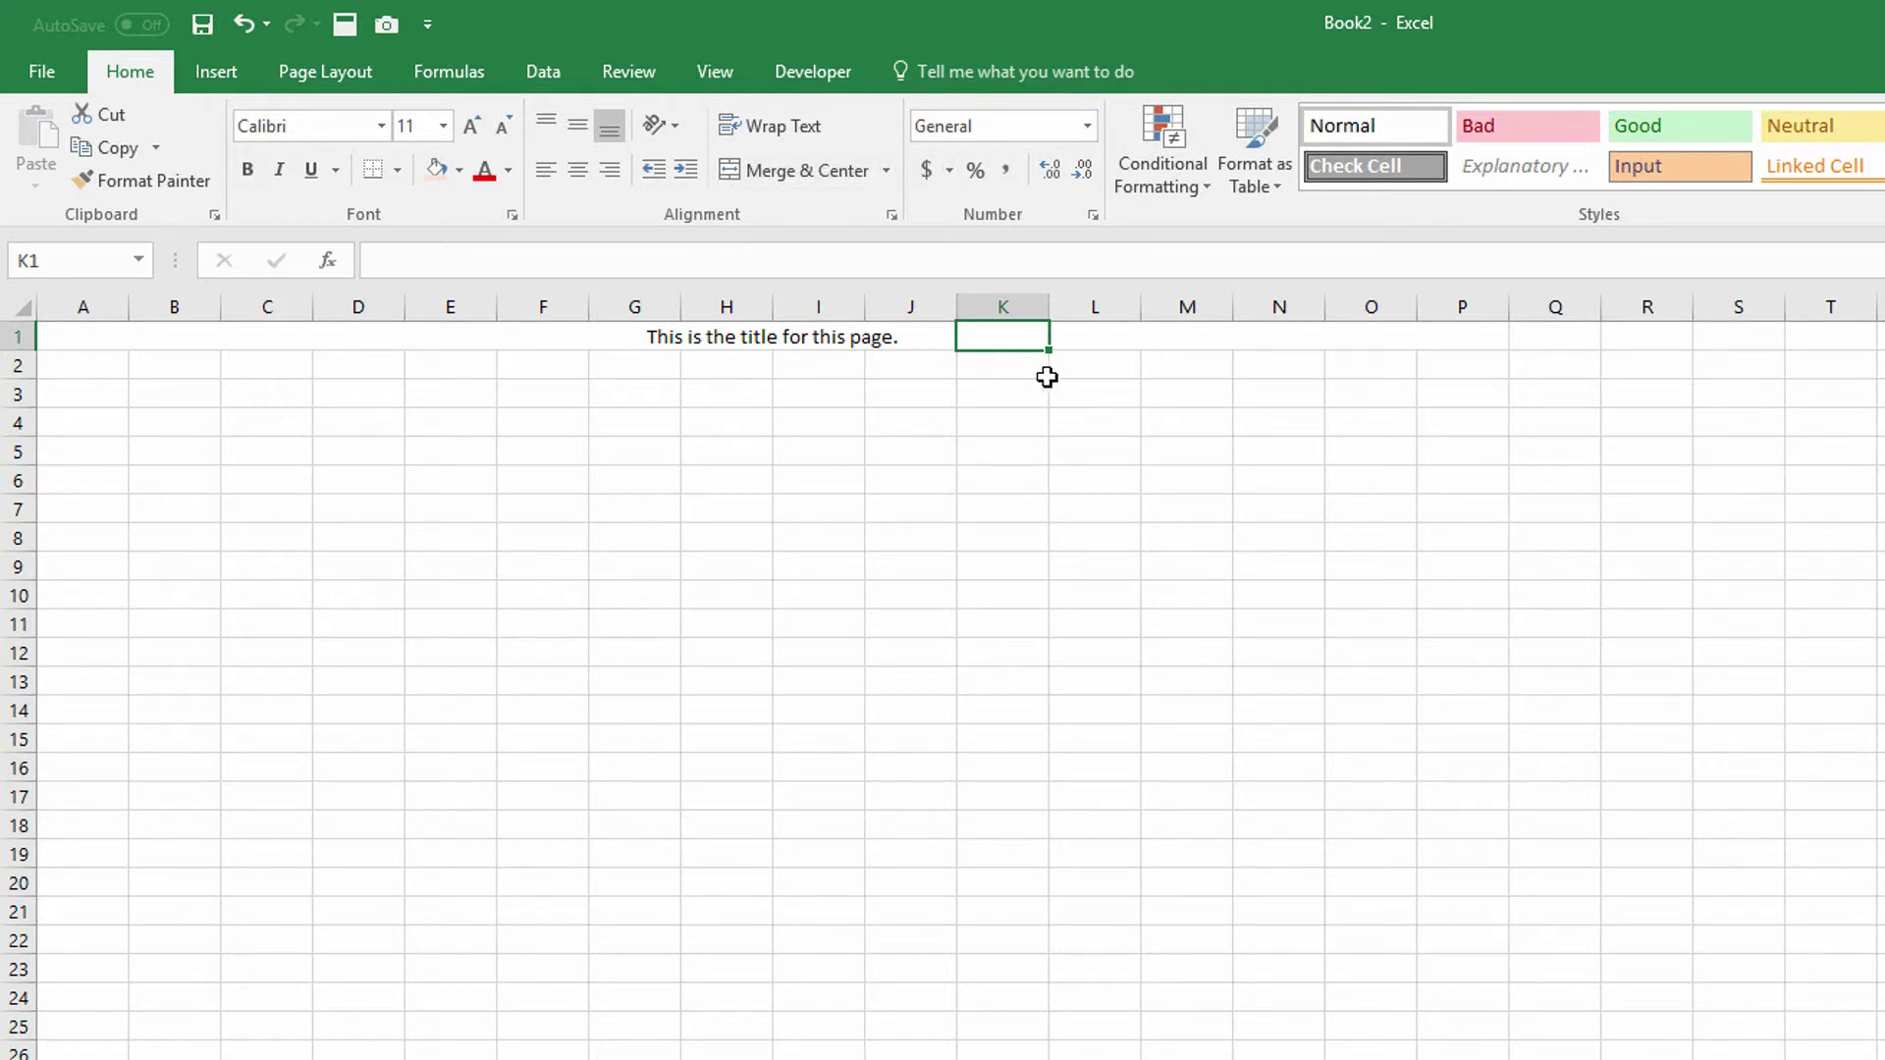
Step: Undo the title entry and its Center Across Selection formatting with Ctrl+Z
key("ctrl+z")
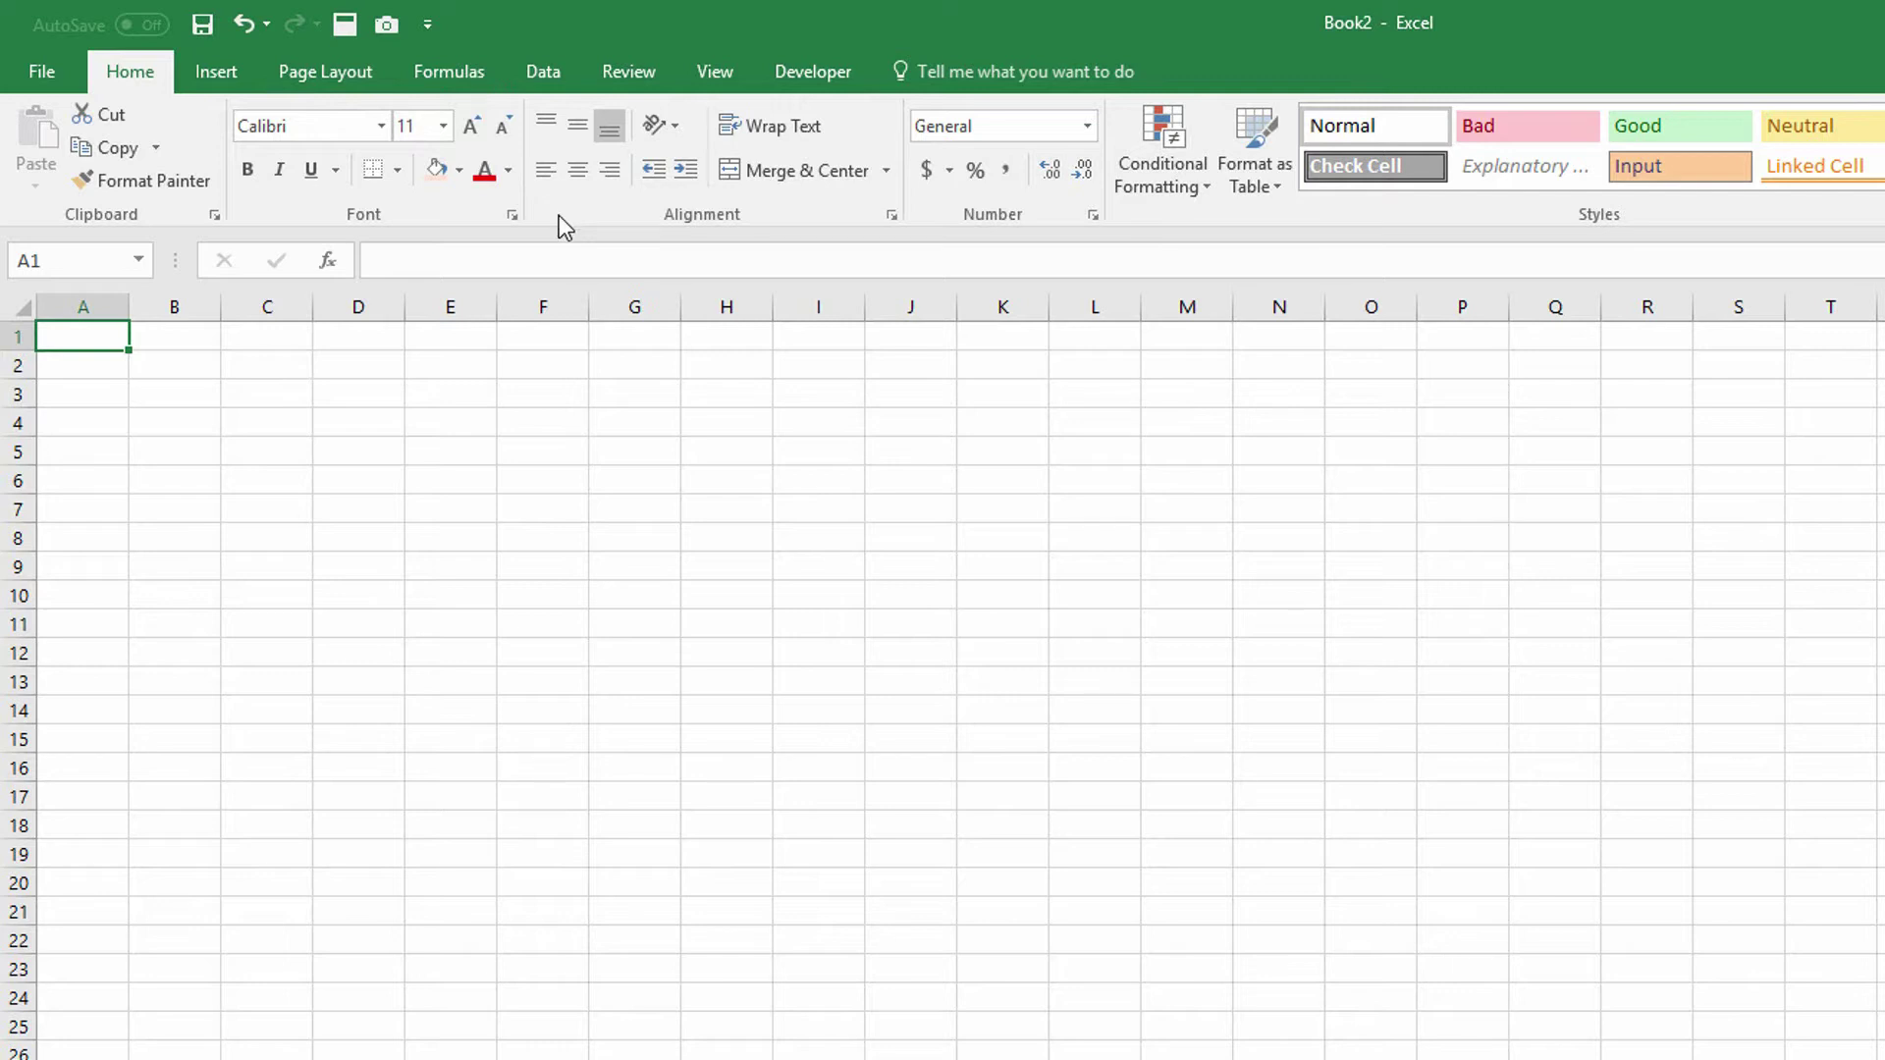
Step: Unhide the PERSONAL workbook from the View tab, minimize its window, and return to Book2
left_click(711, 74)
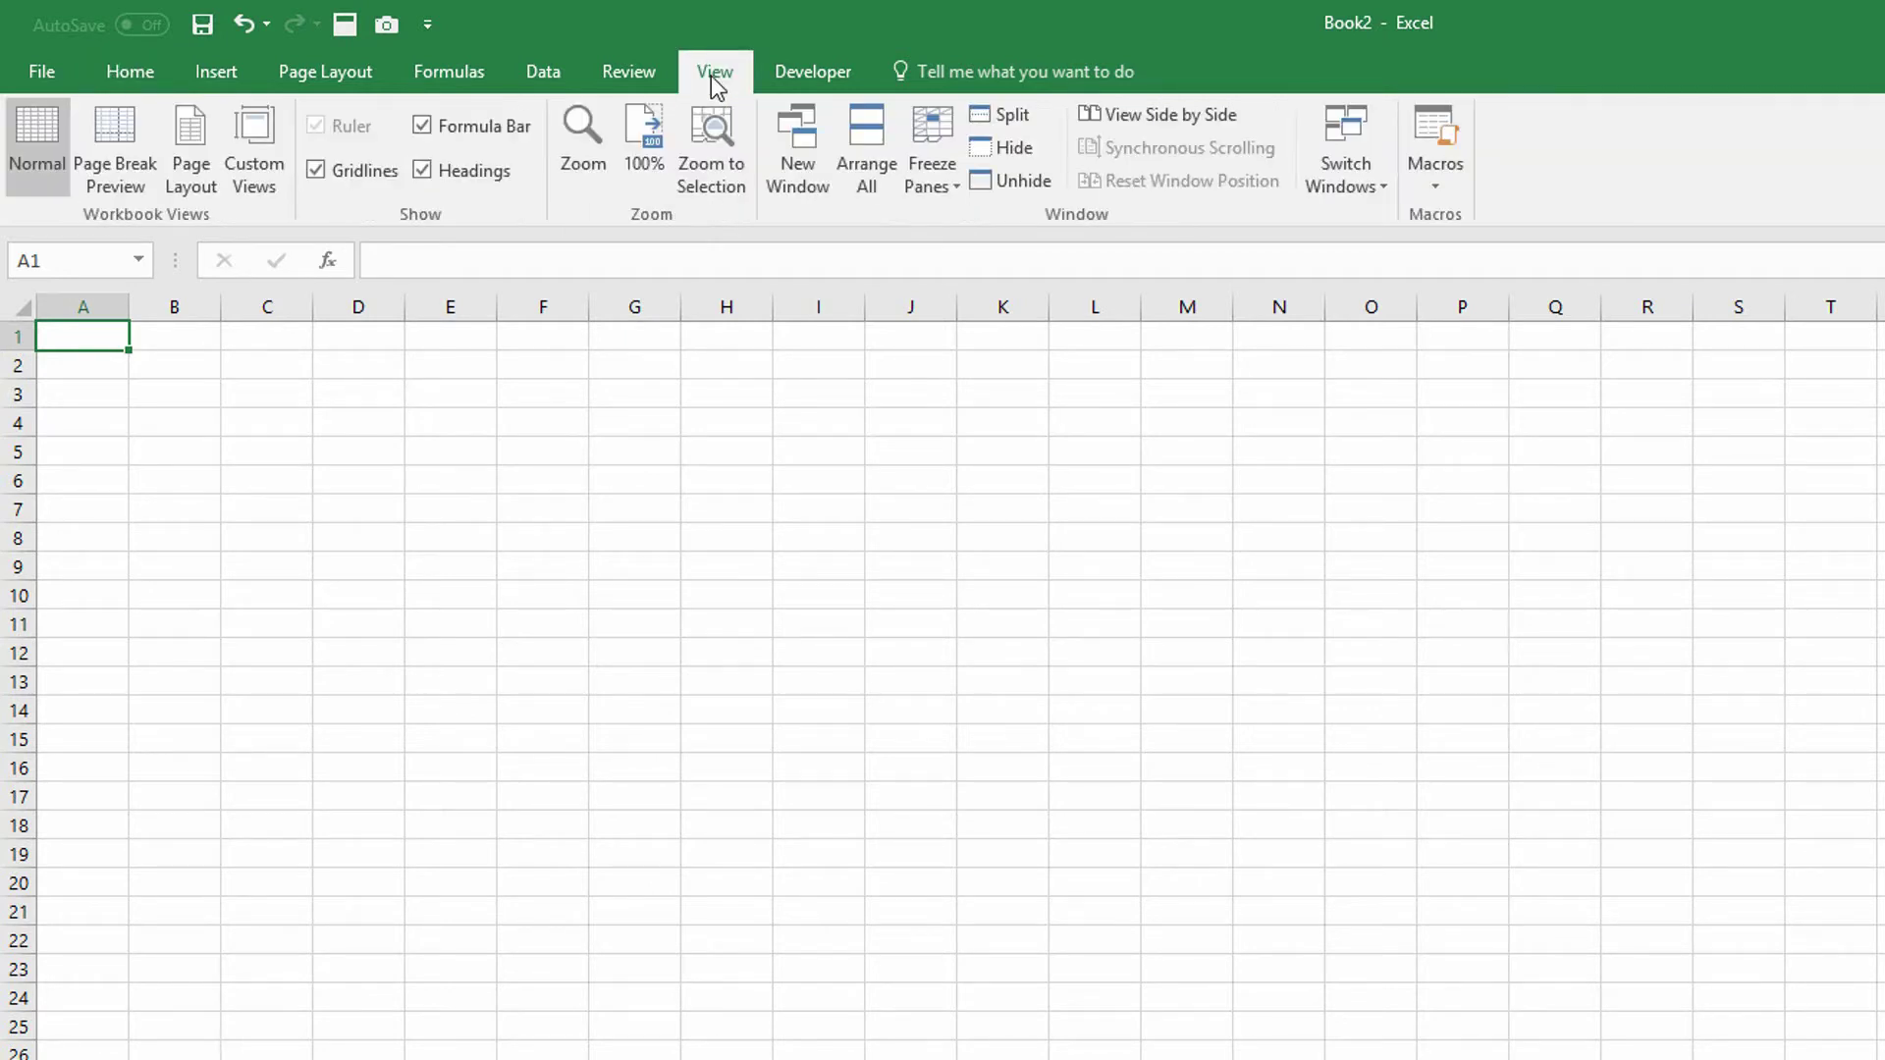
left_click(1033, 181)
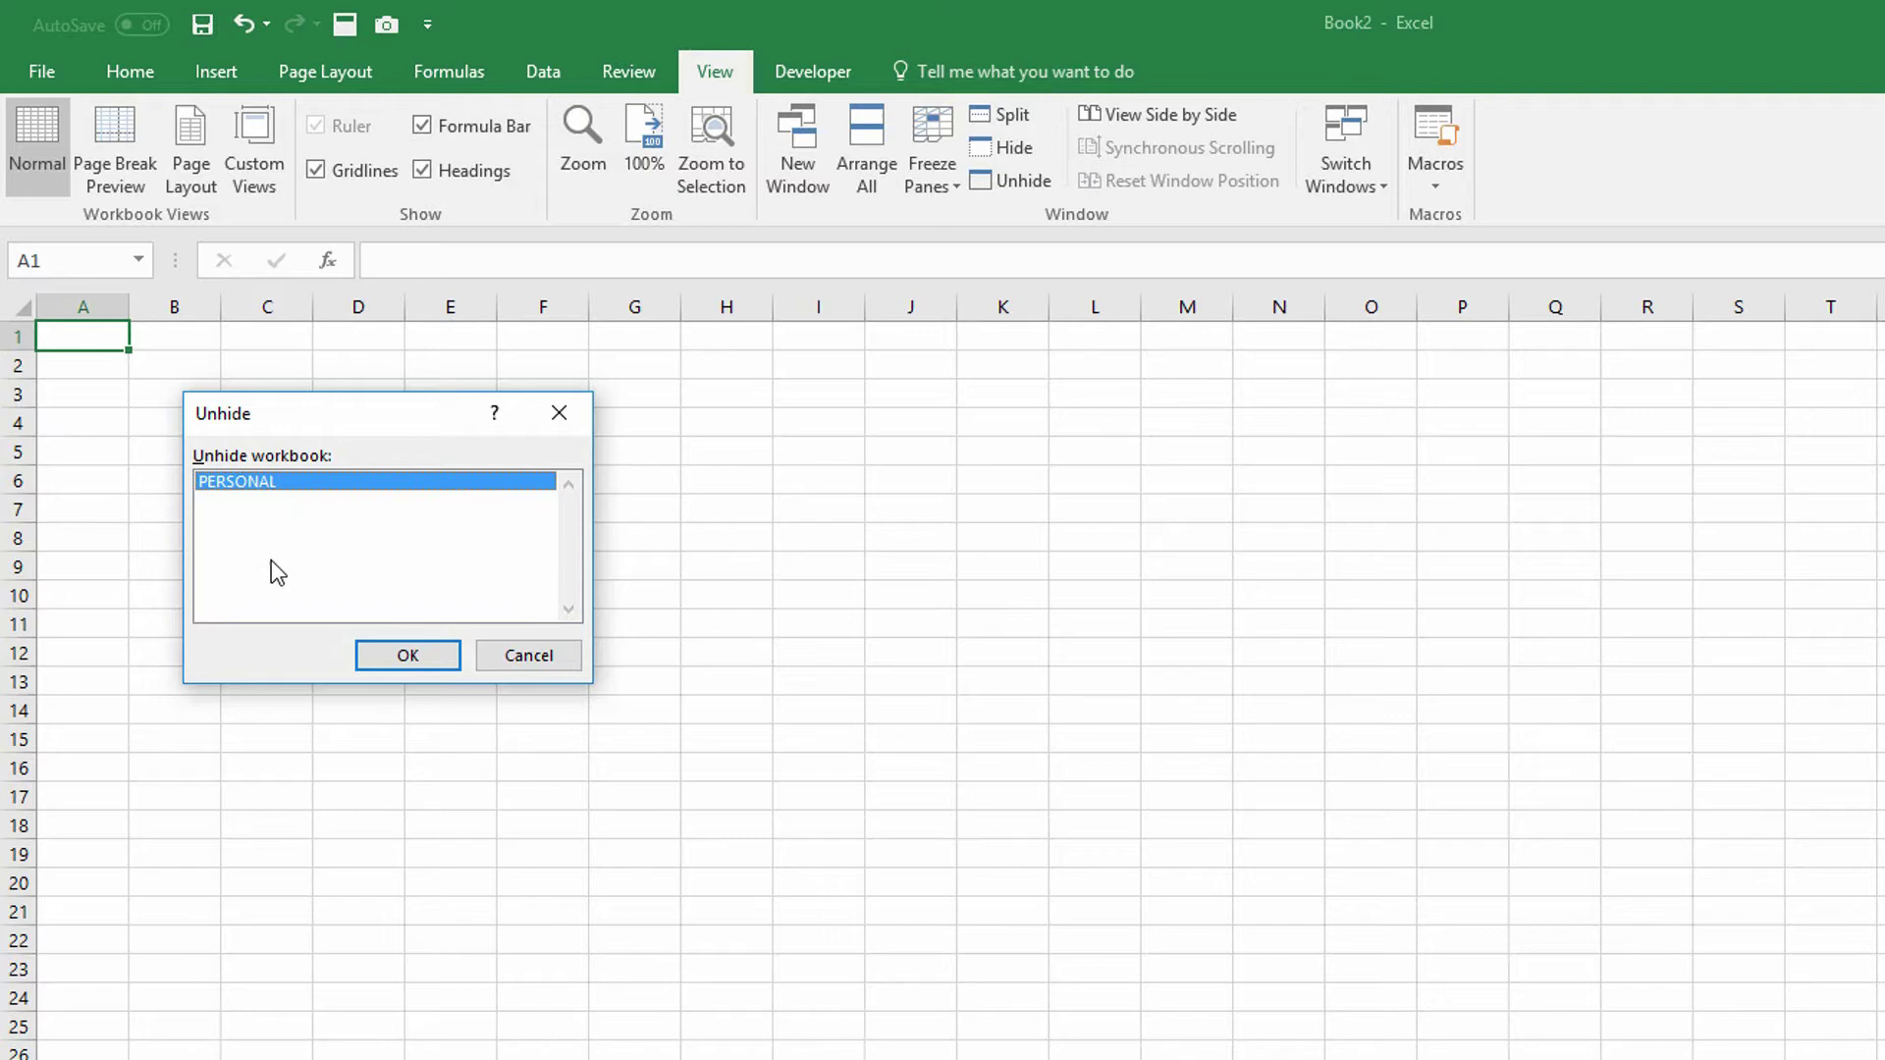
left_click(398, 658)
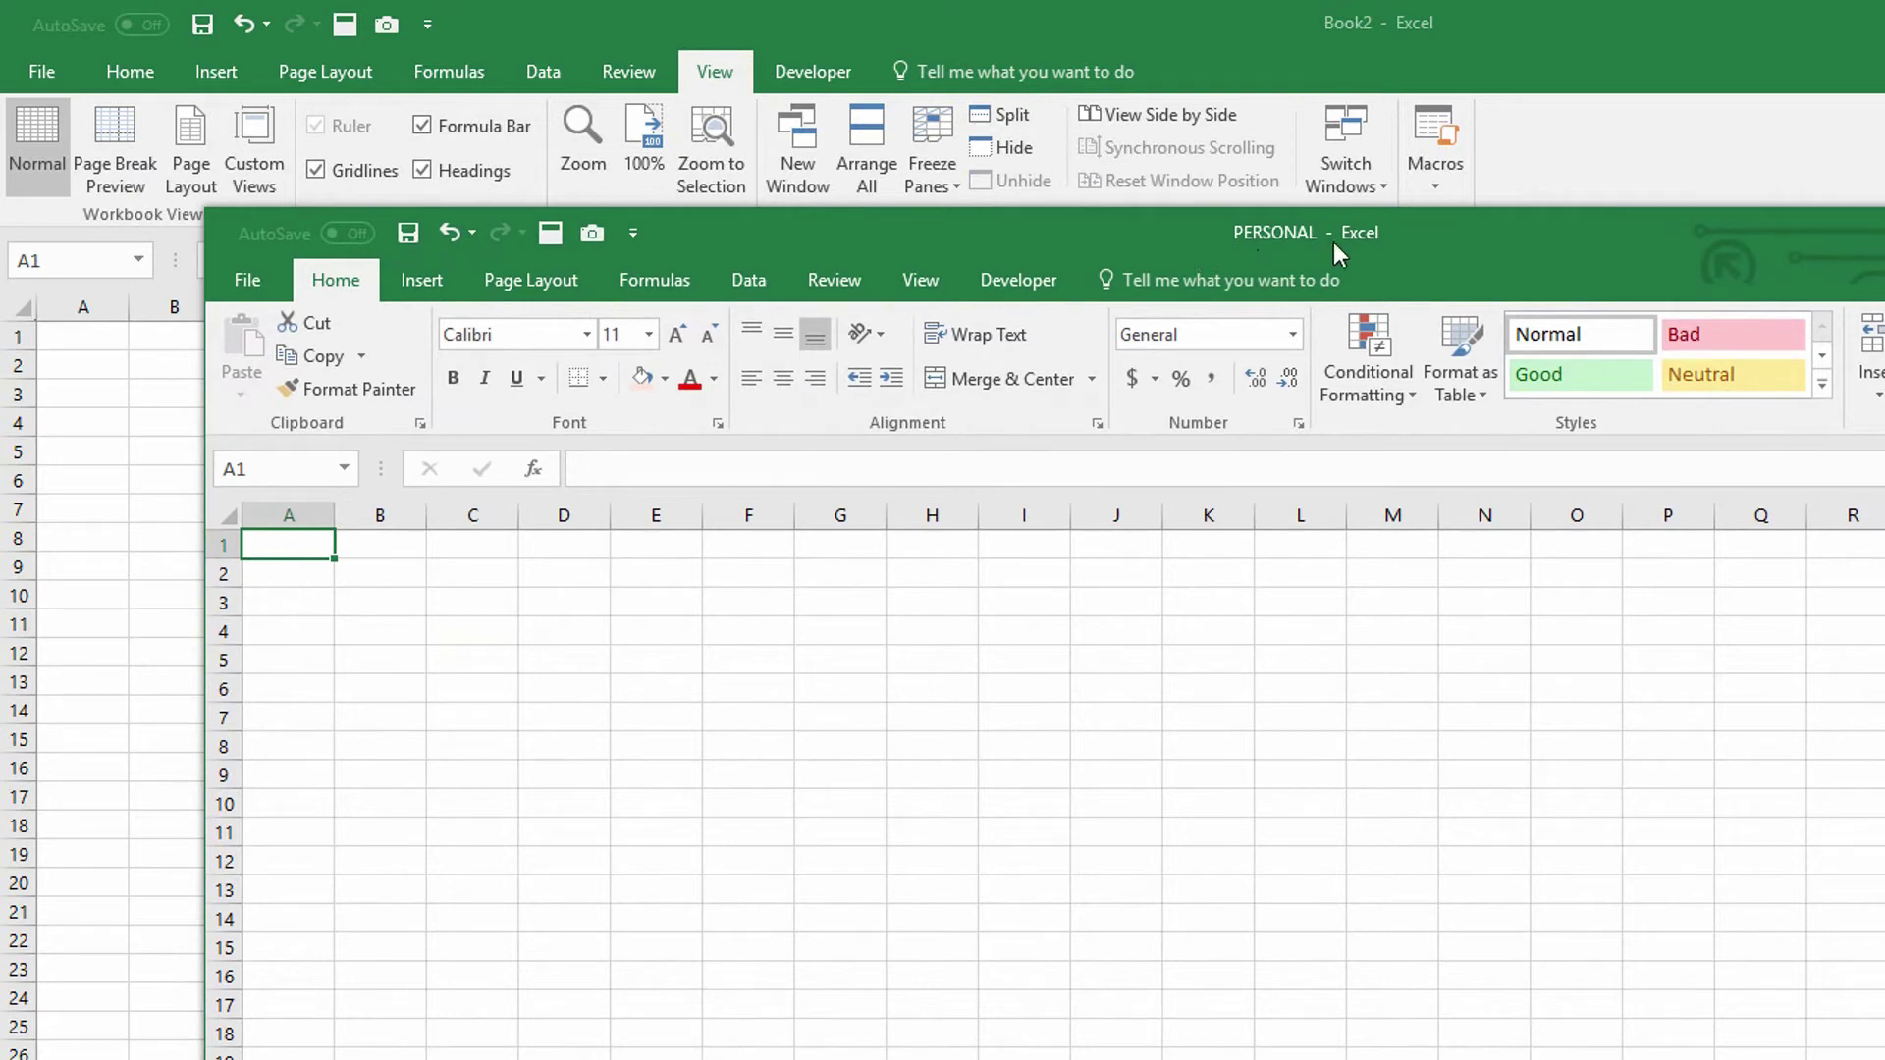
key("super+Down")
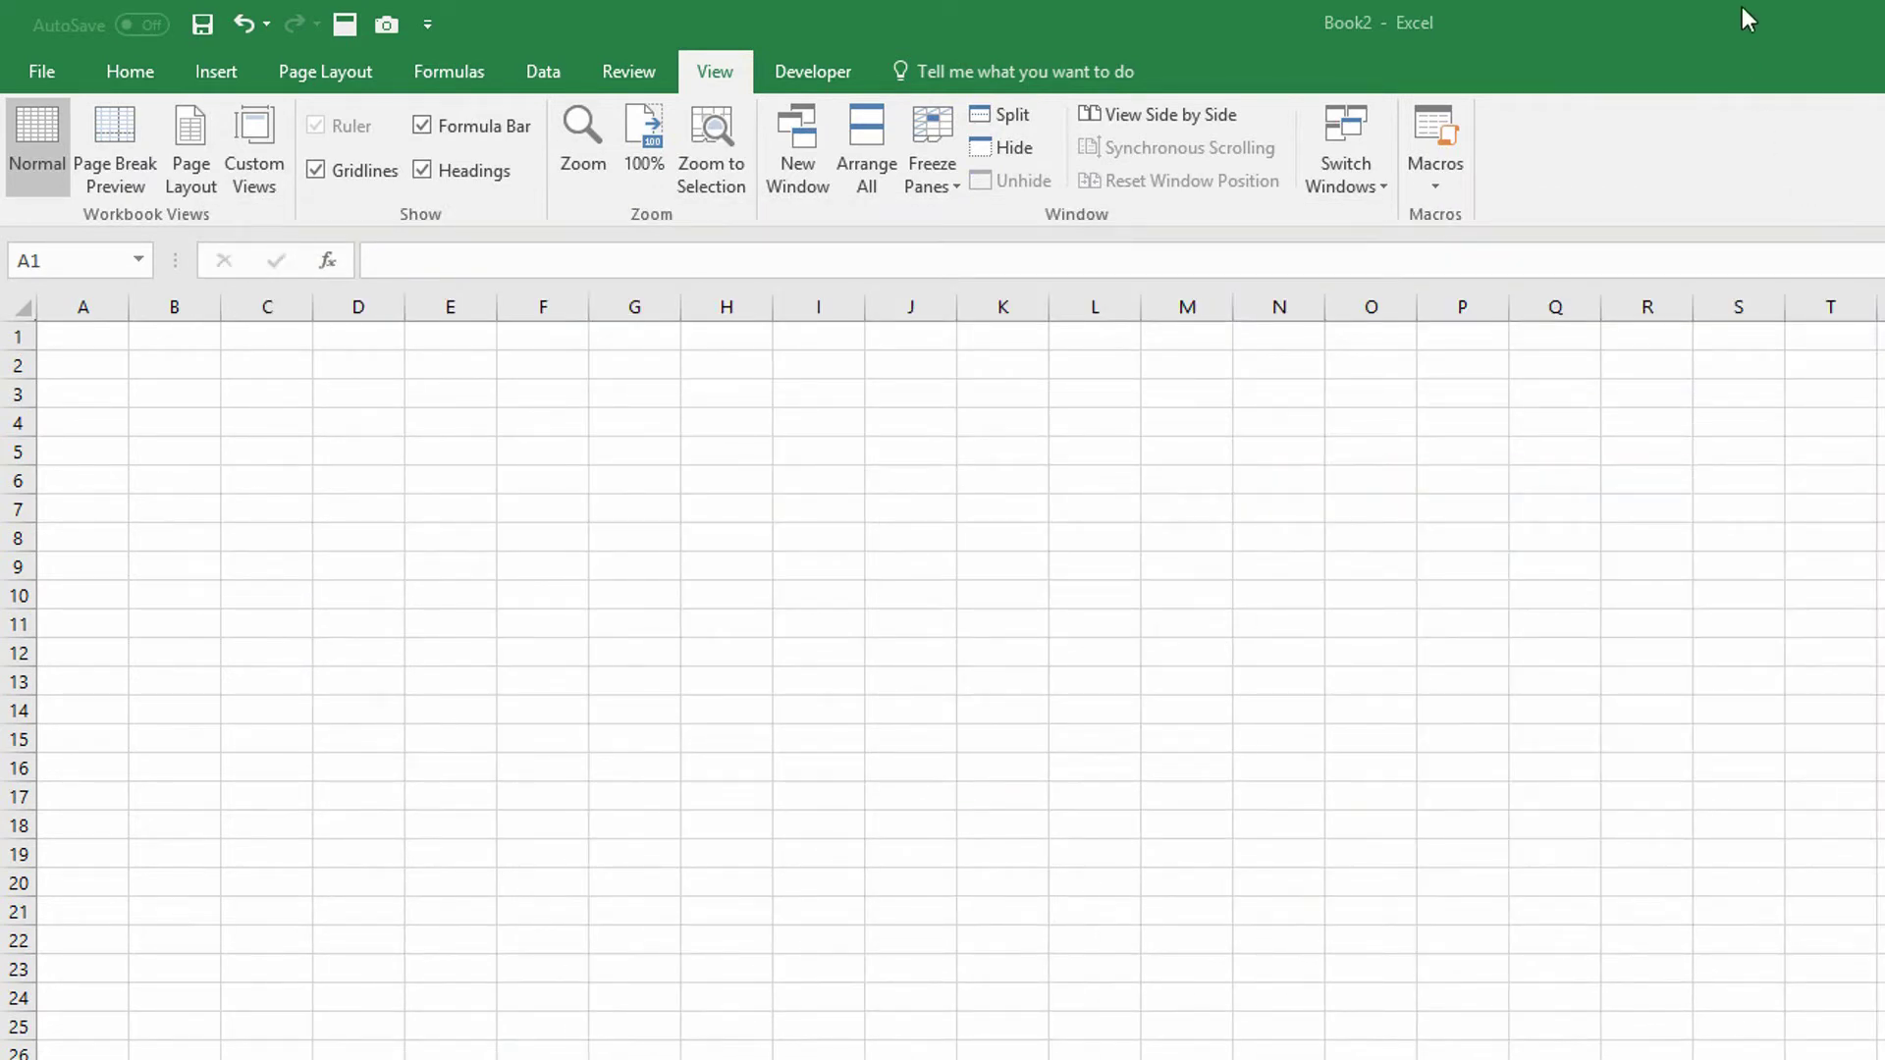
left_click(1547, 18)
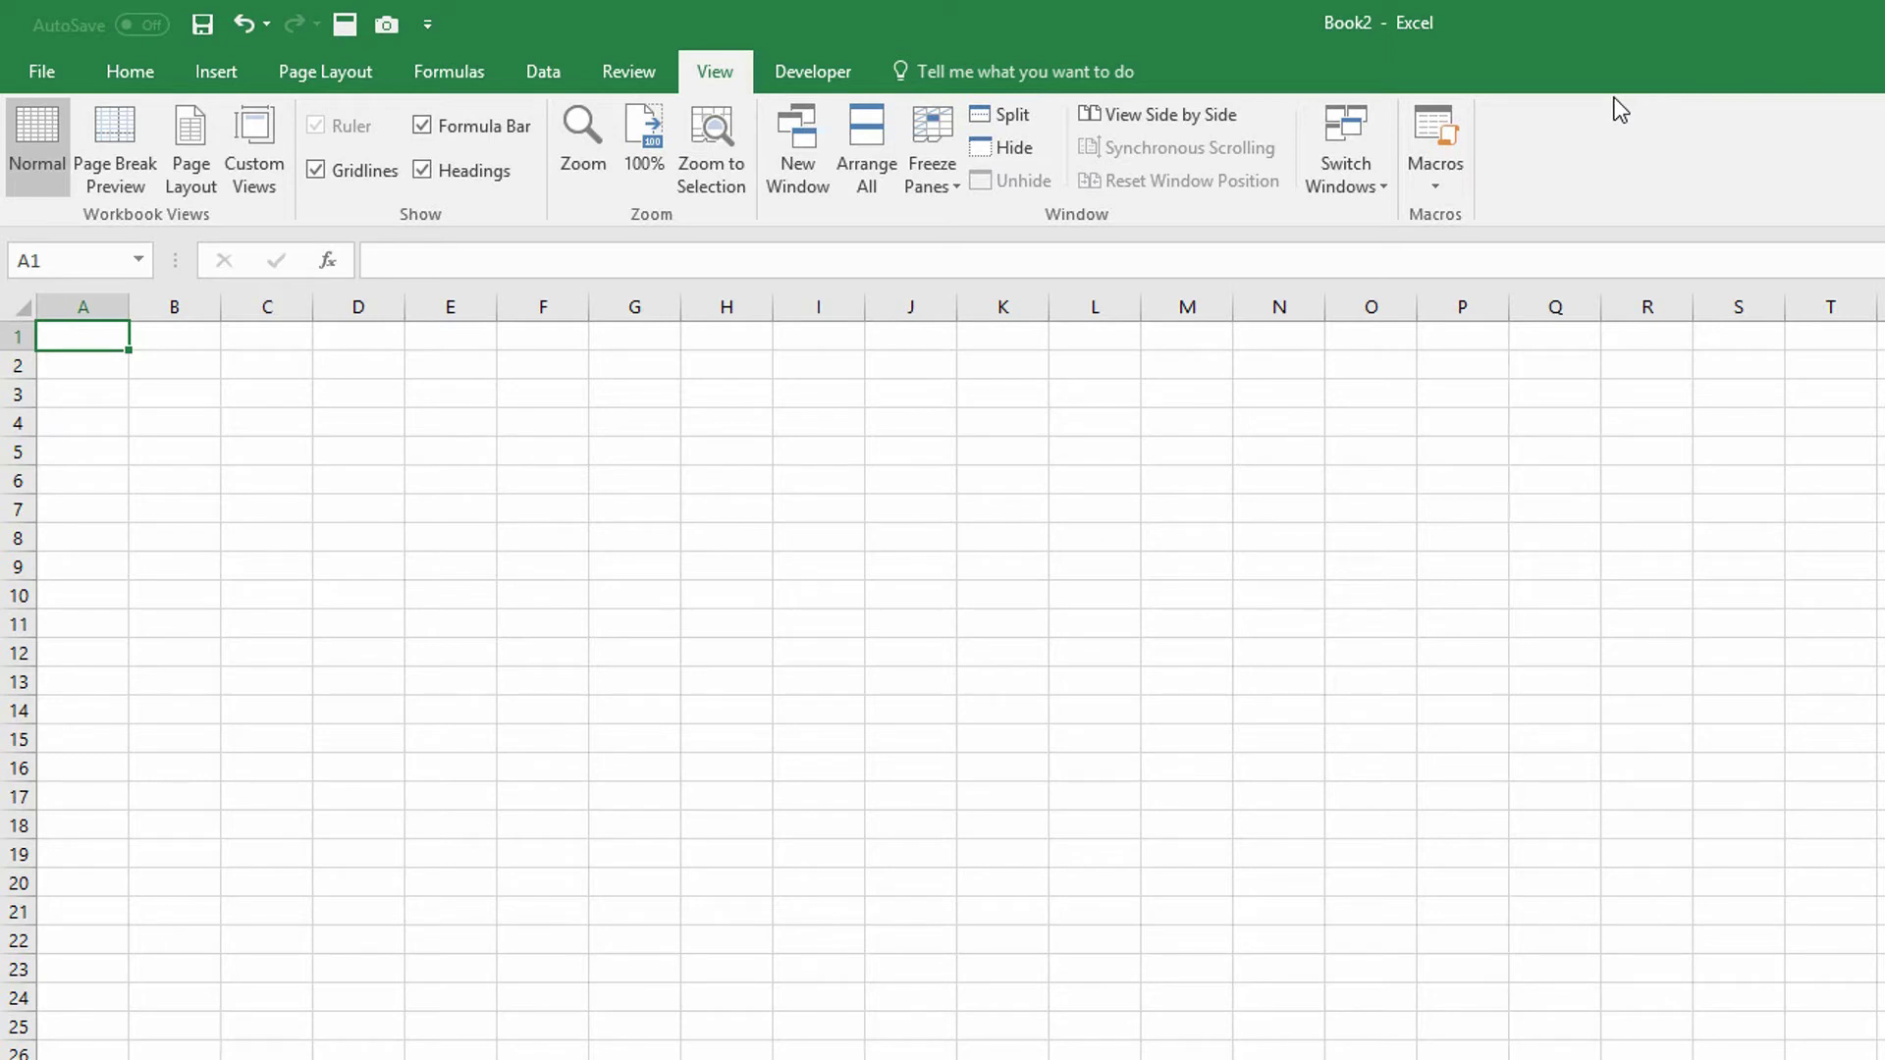
Step: Show the Developer tab, checking its setting under Customize the Ribbon in Excel Options
left_click(819, 76)
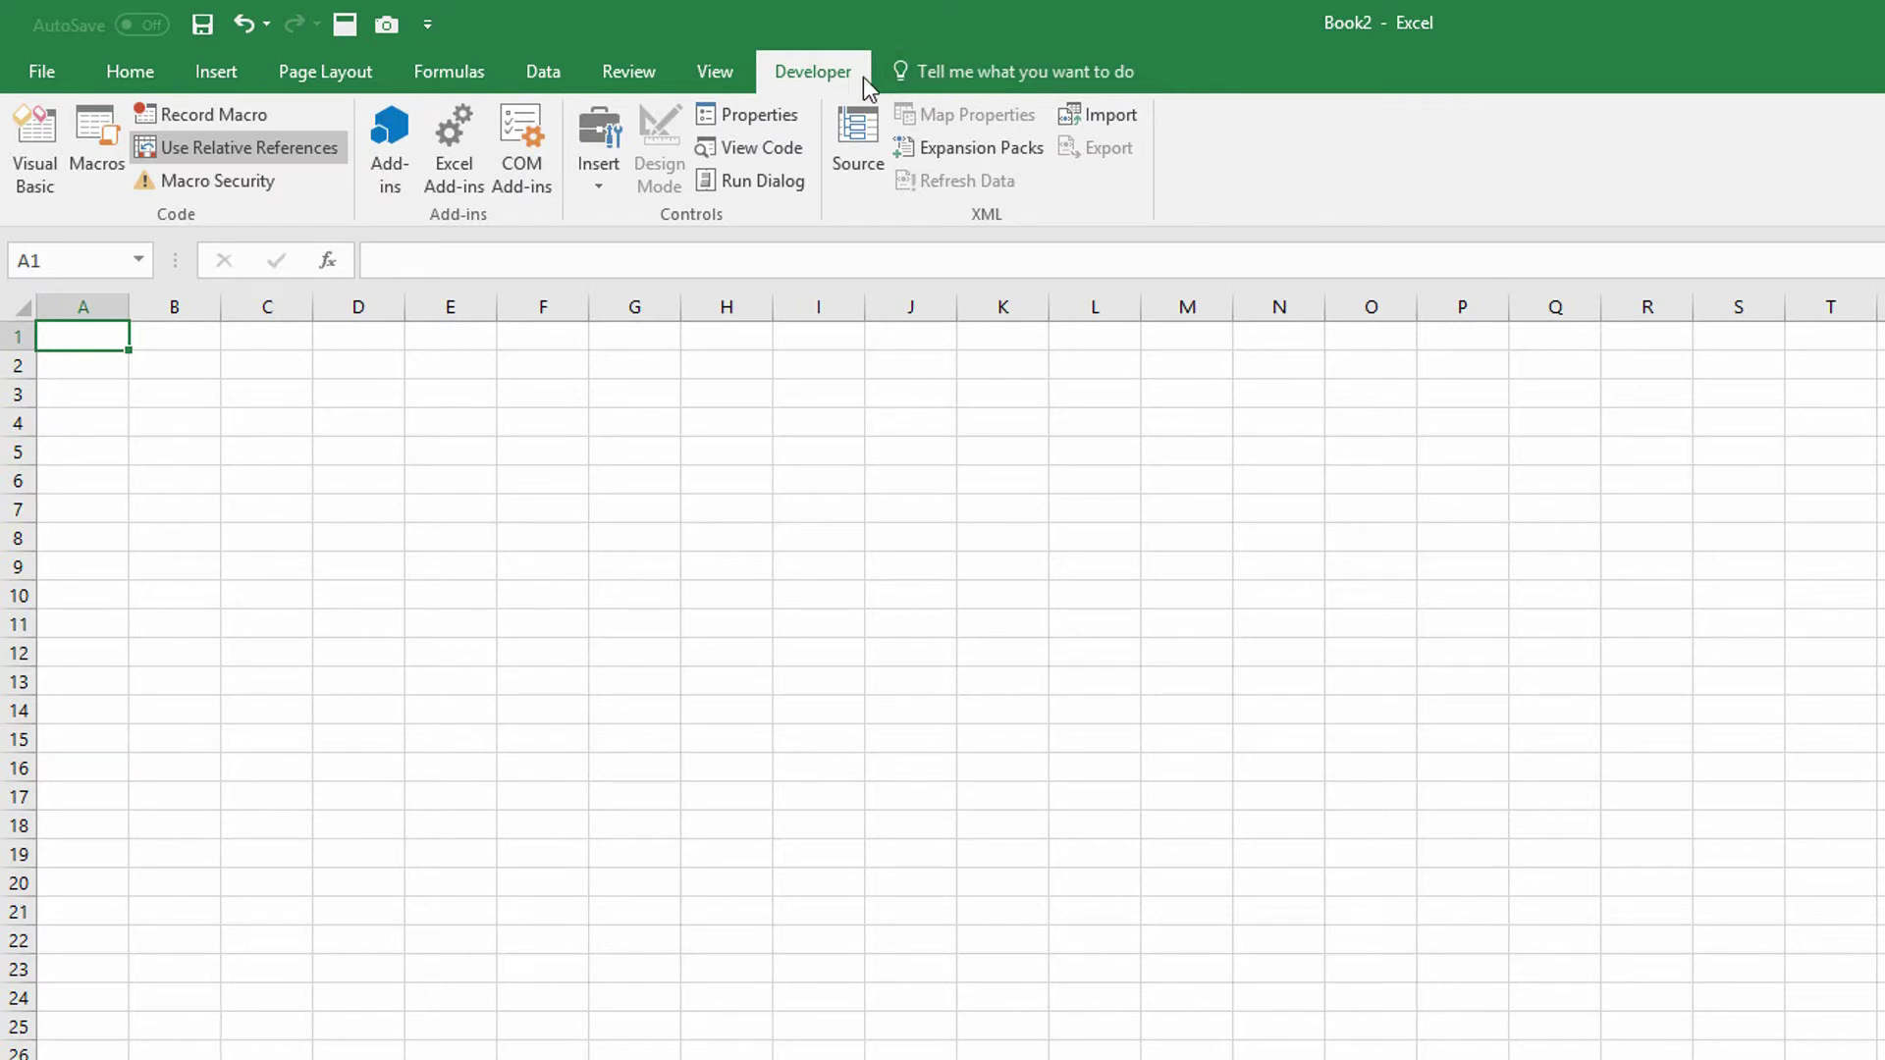
right_click(1279, 153)
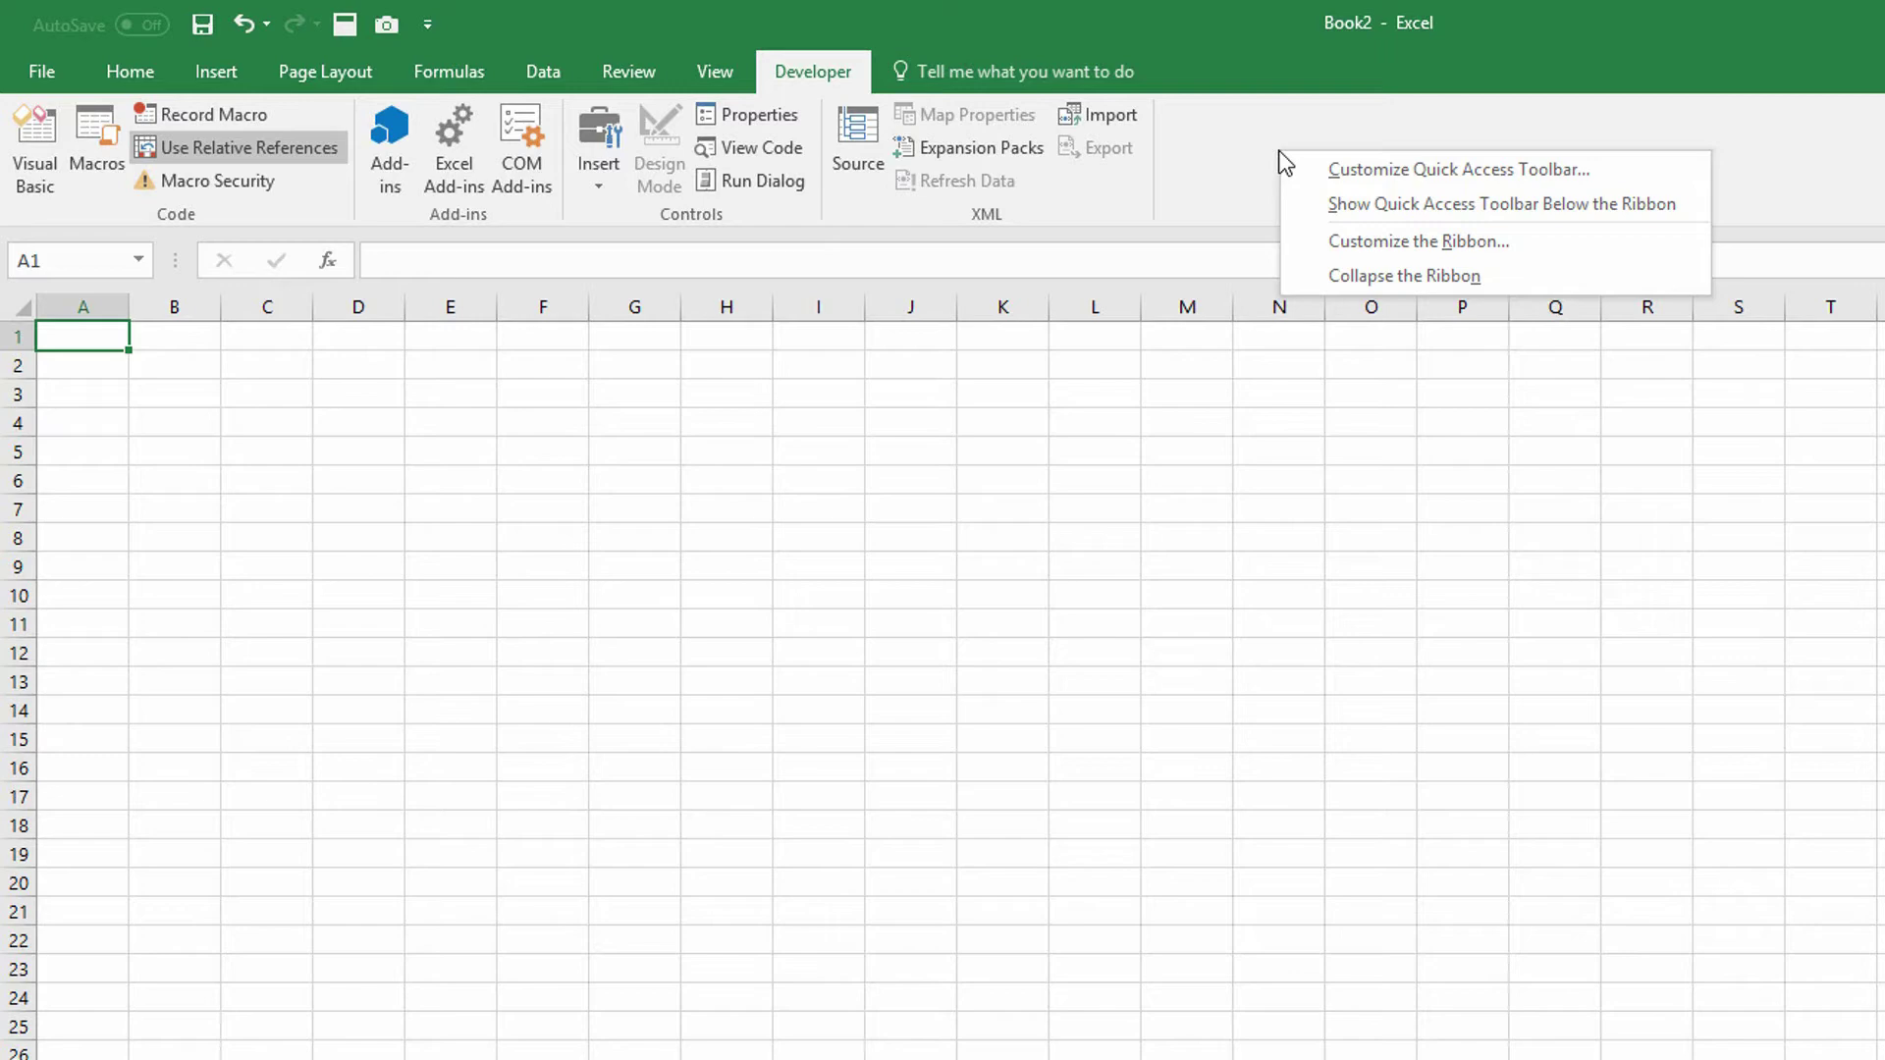
left_click(1363, 241)
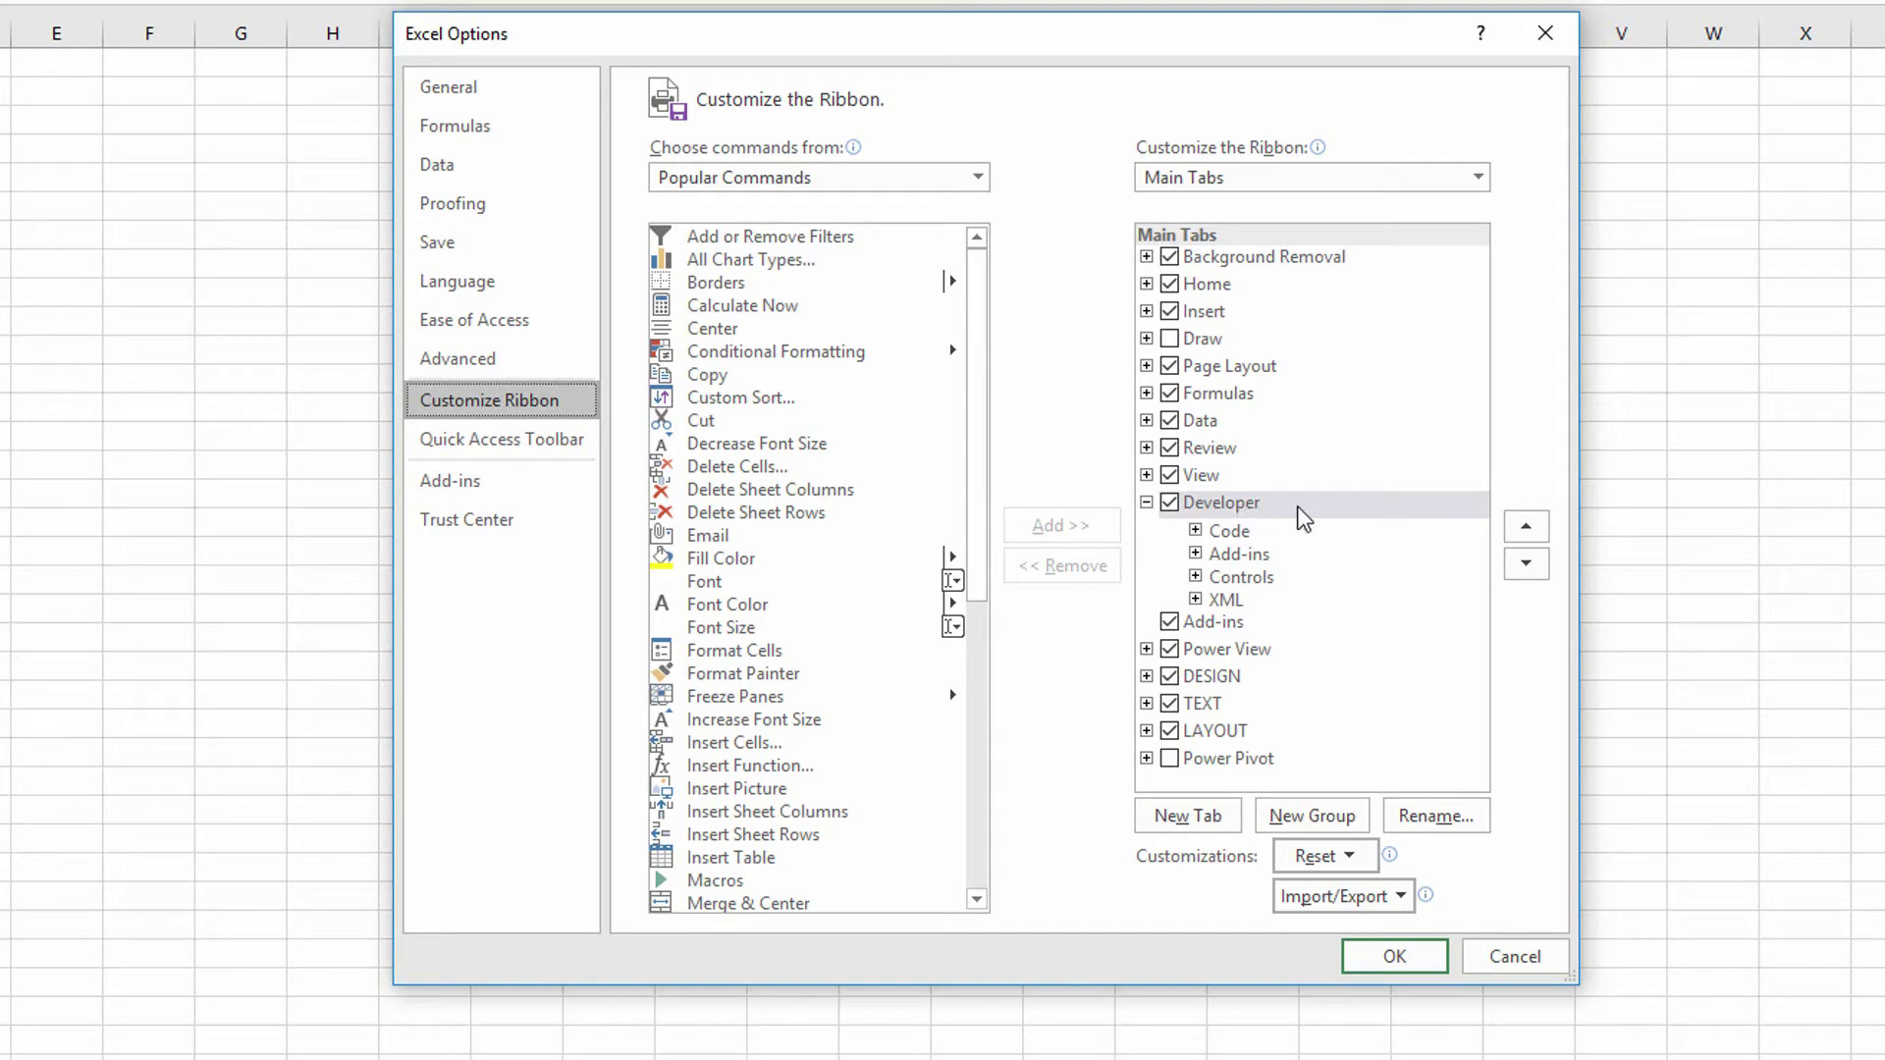
left_click(1365, 957)
left_click(854, 70)
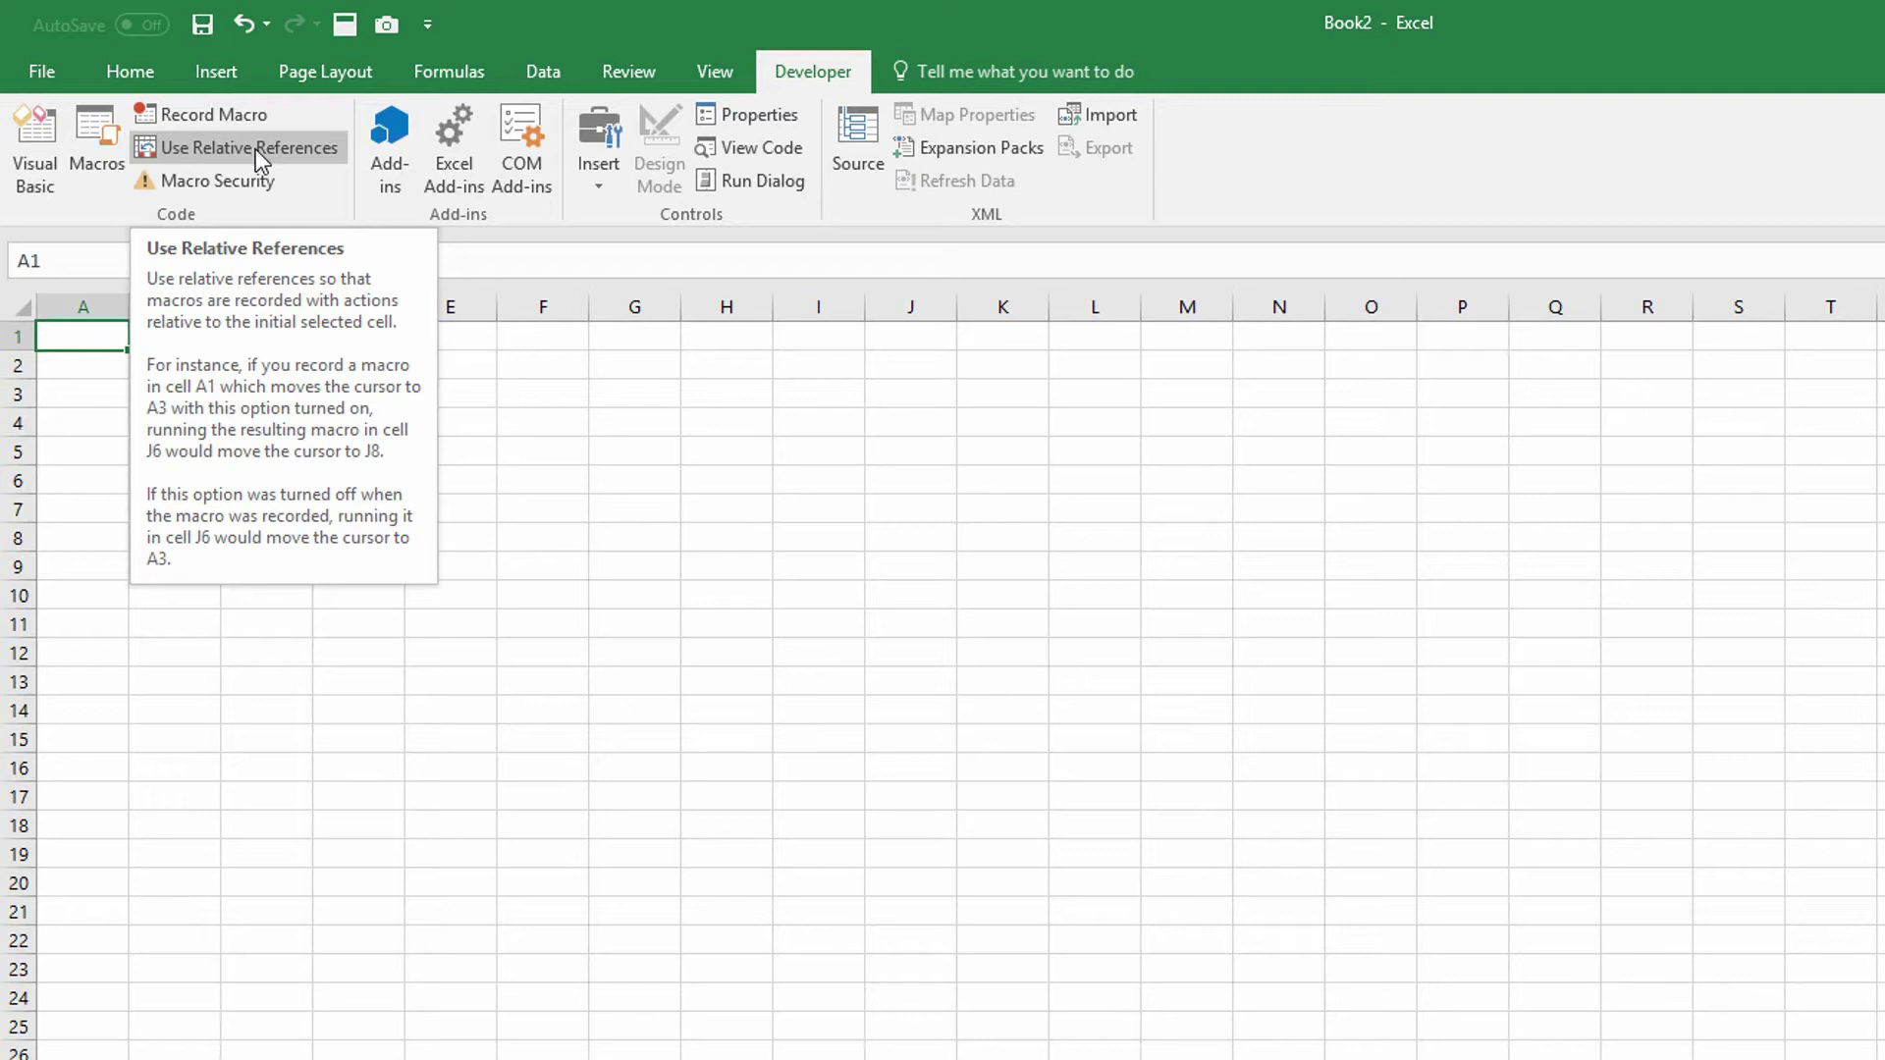
Step: Turn on Use Relative References and select cells A1:I1 in row 1
left_click(298, 147)
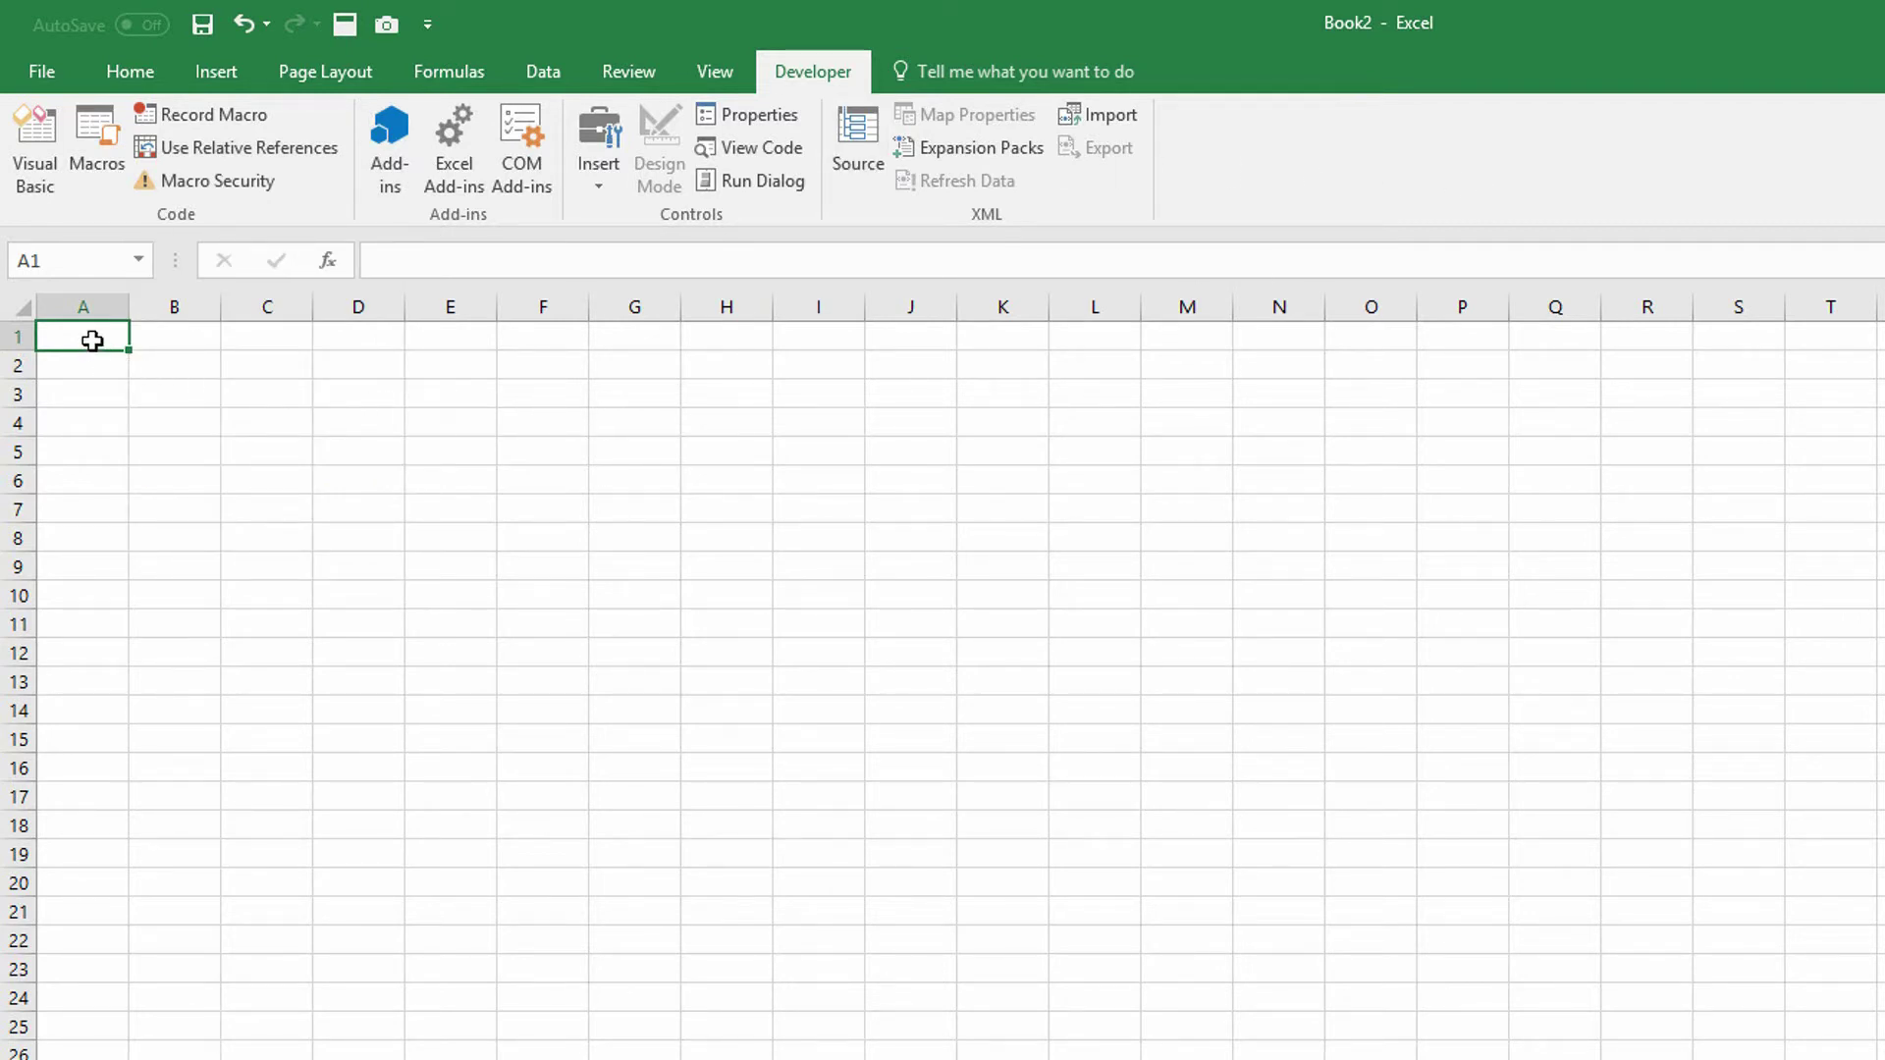
left_click_drag(92, 341, 782, 324)
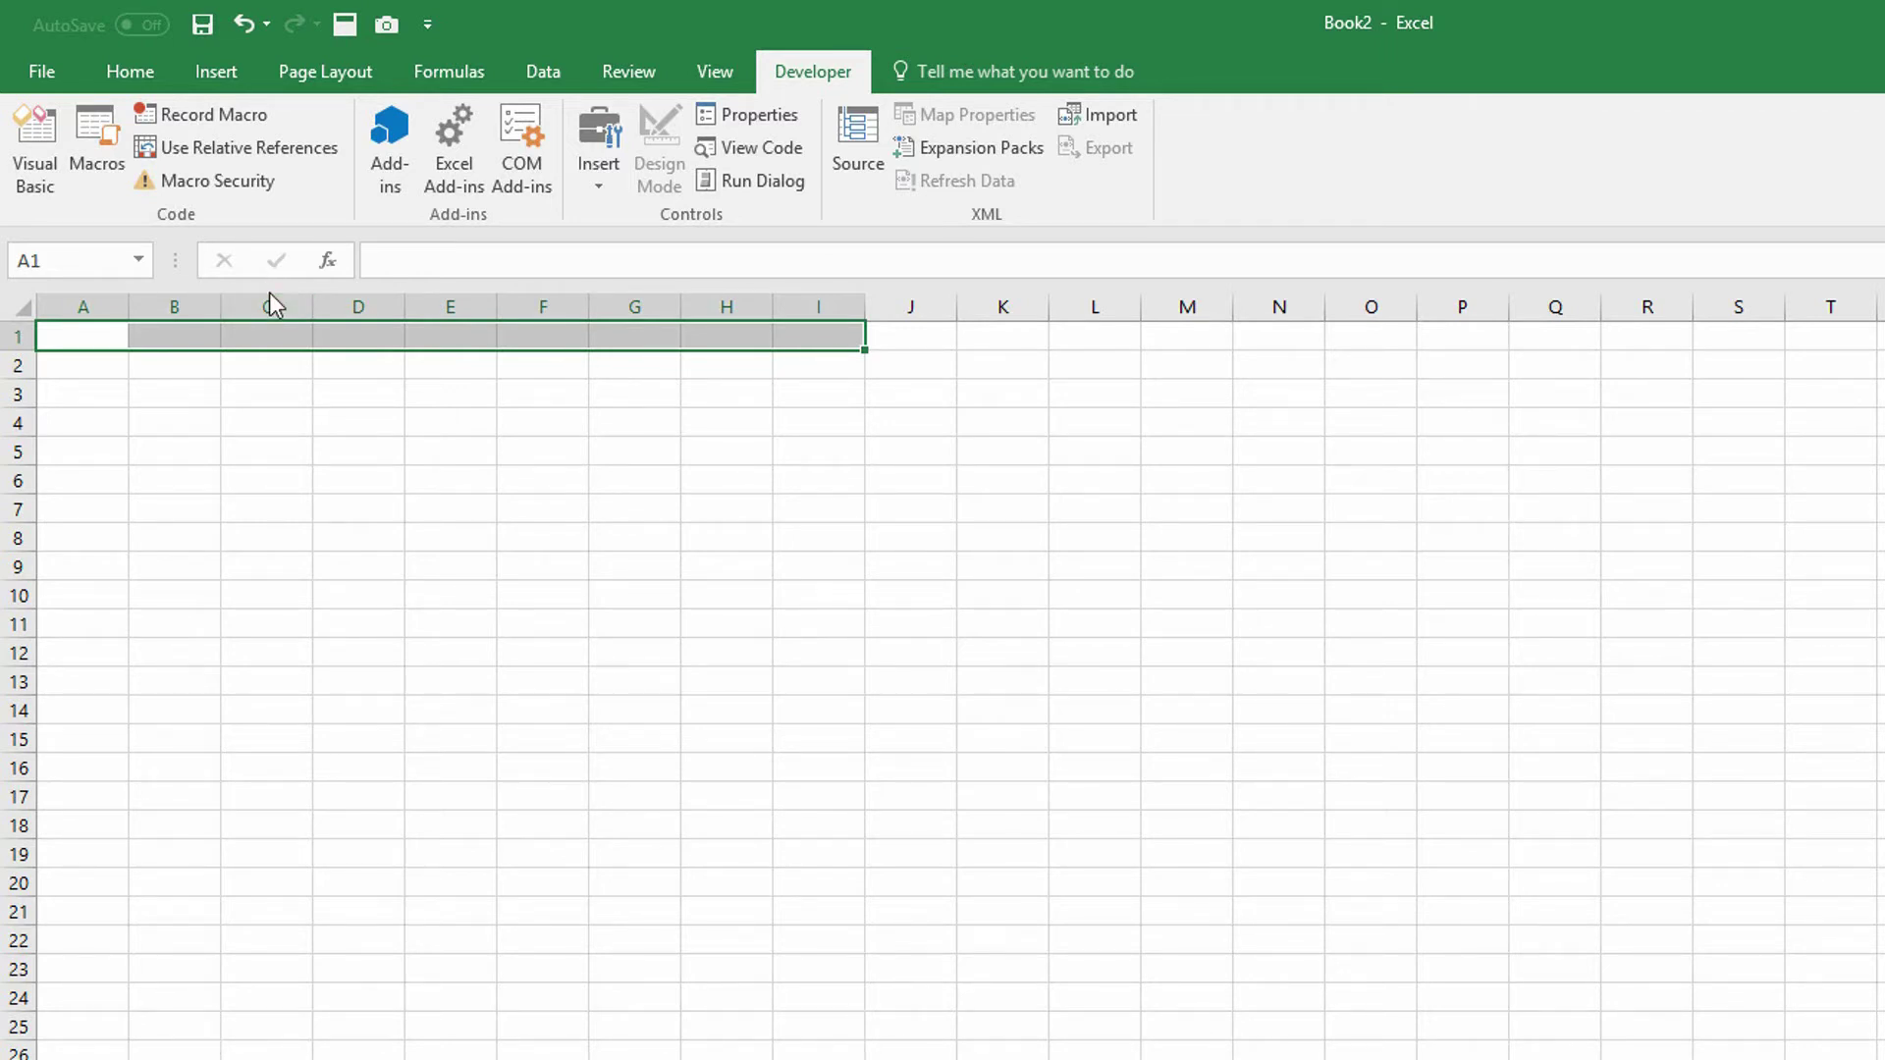
Step: Record macro 'CenterAcrossSelectionMacro' in the Personal Macro Workbook with a dated description naming its author
left_click(208, 114)
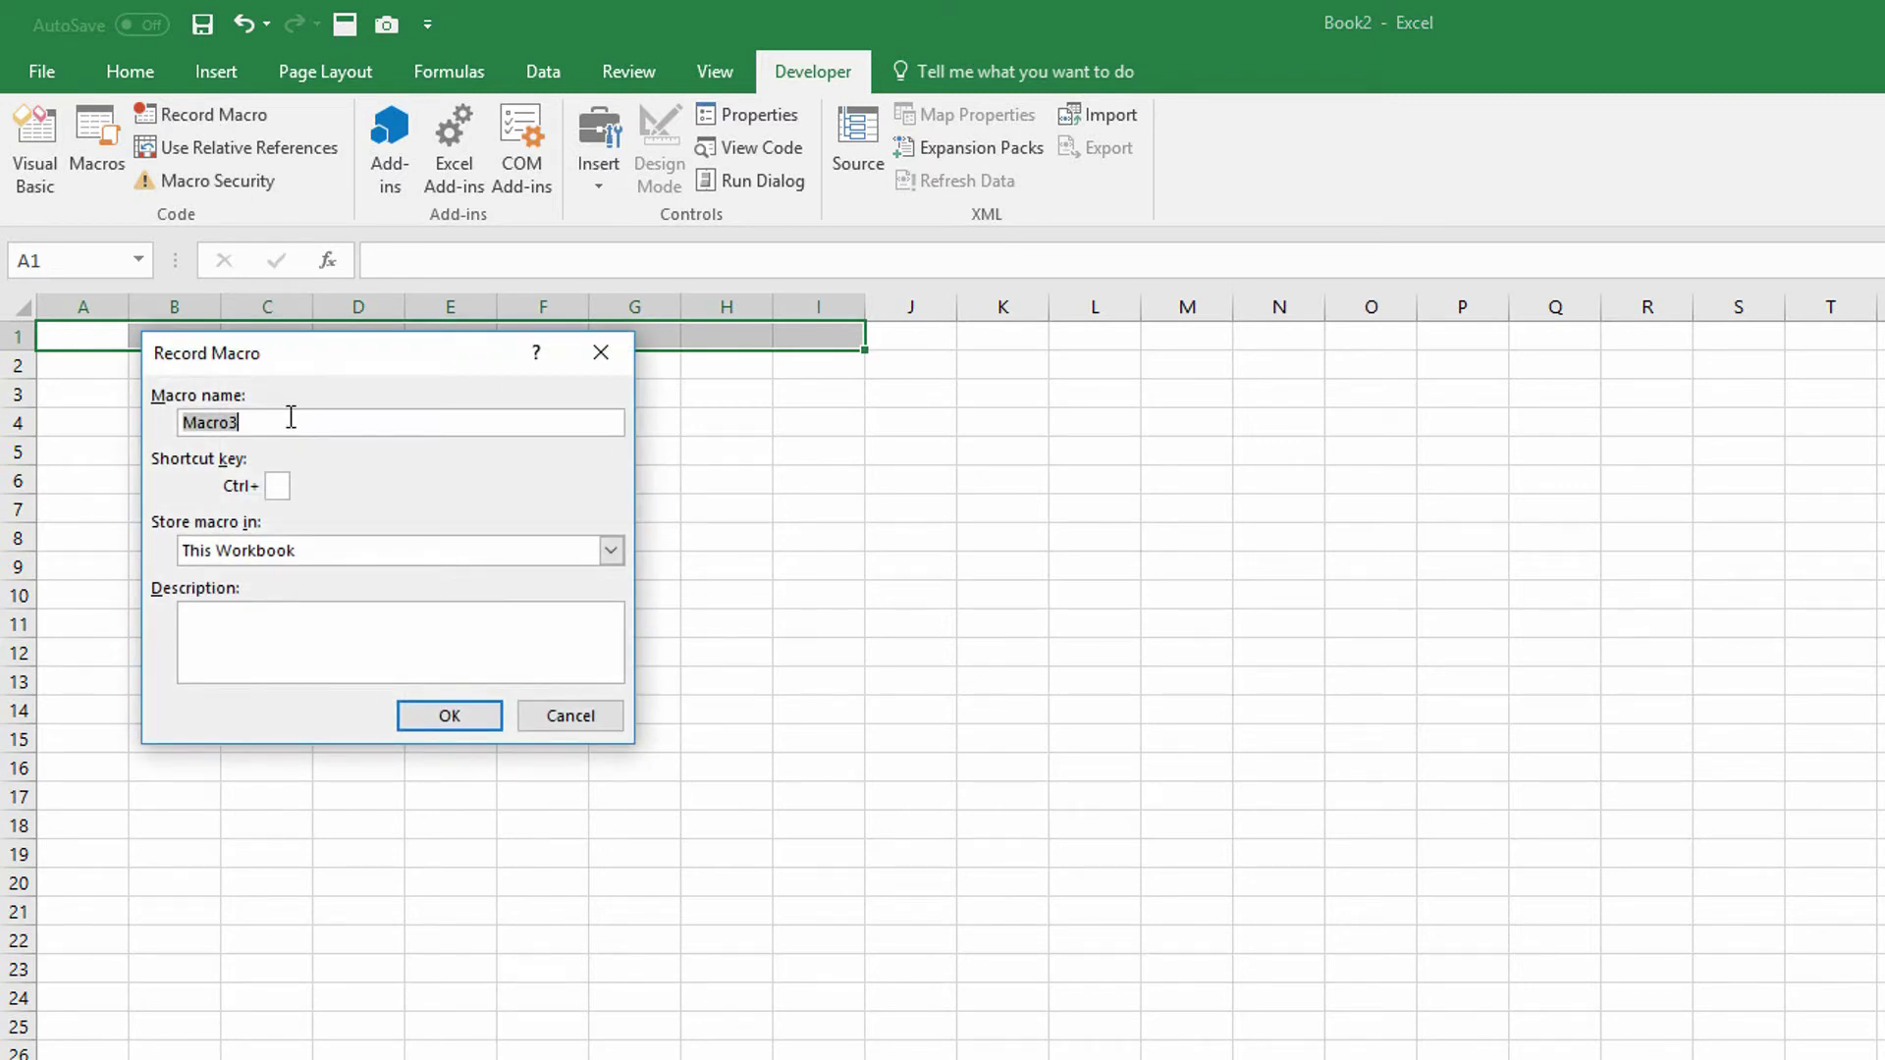
type("CenterAcrossSelectionMacro")
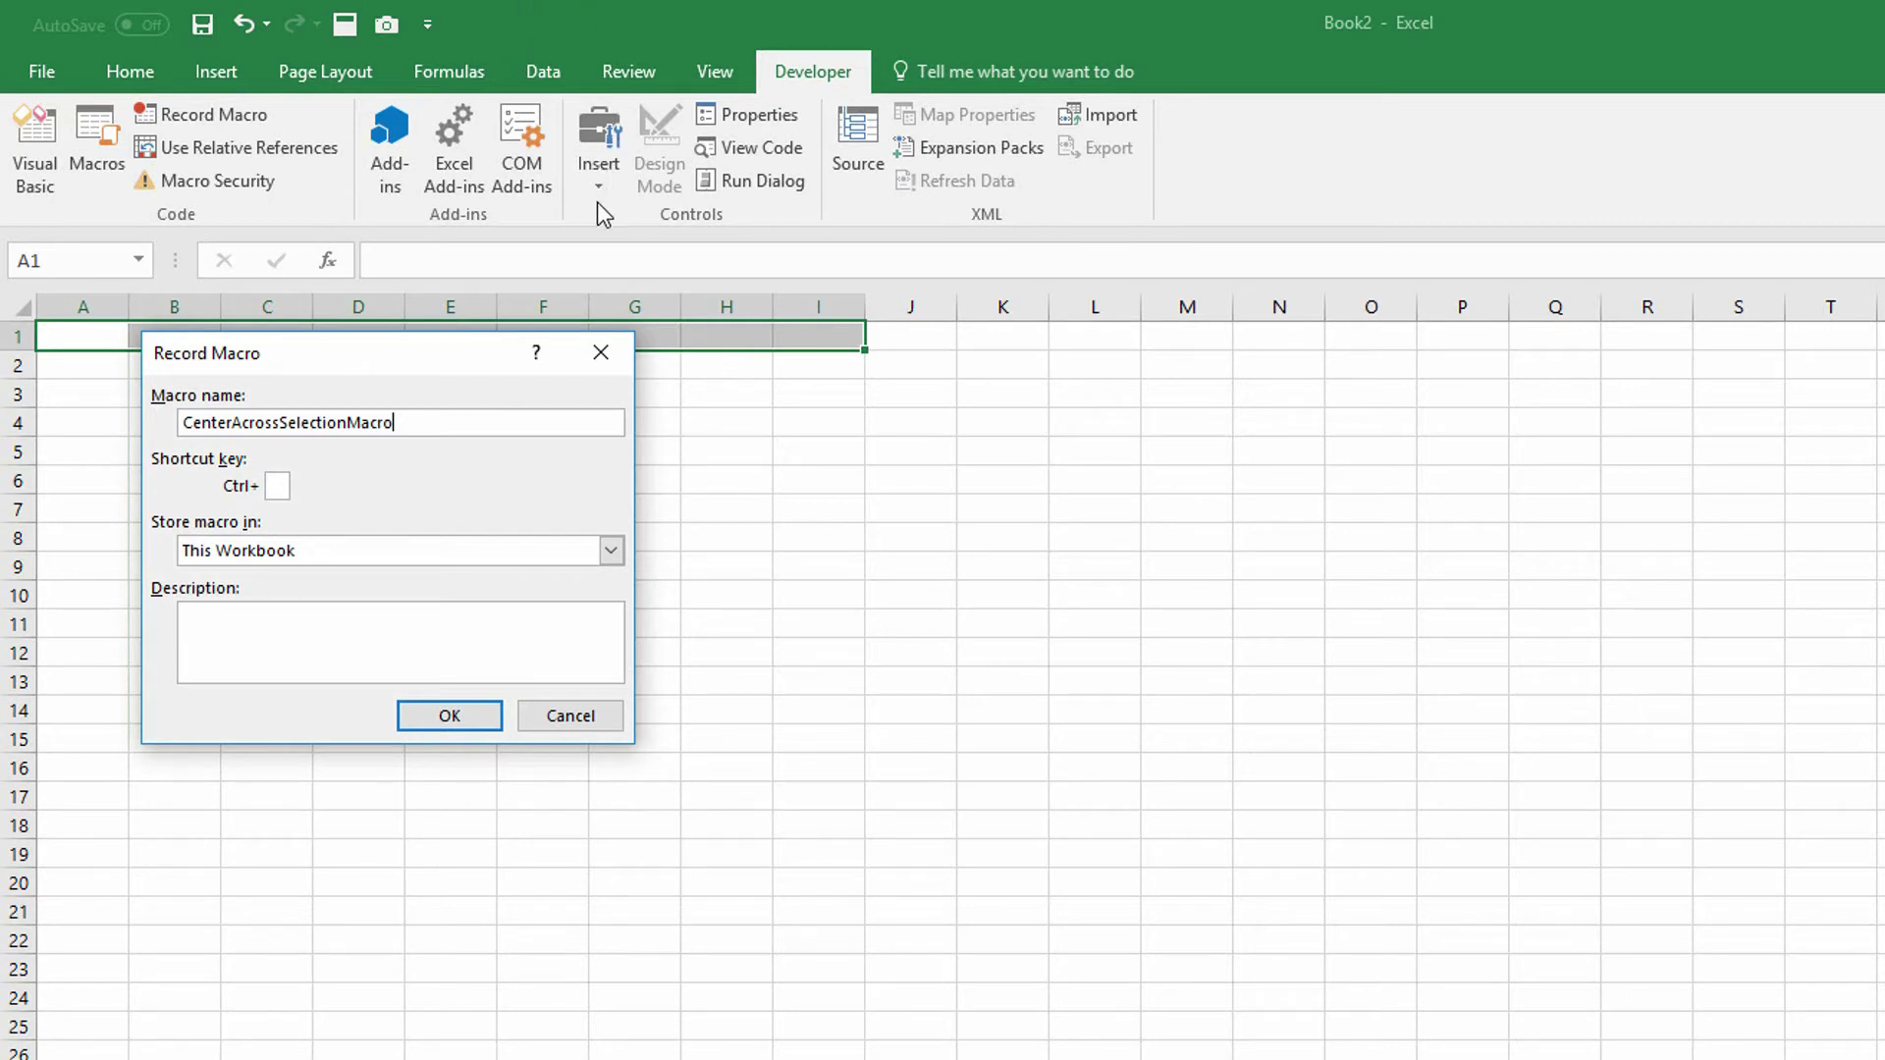
left_click(610, 551)
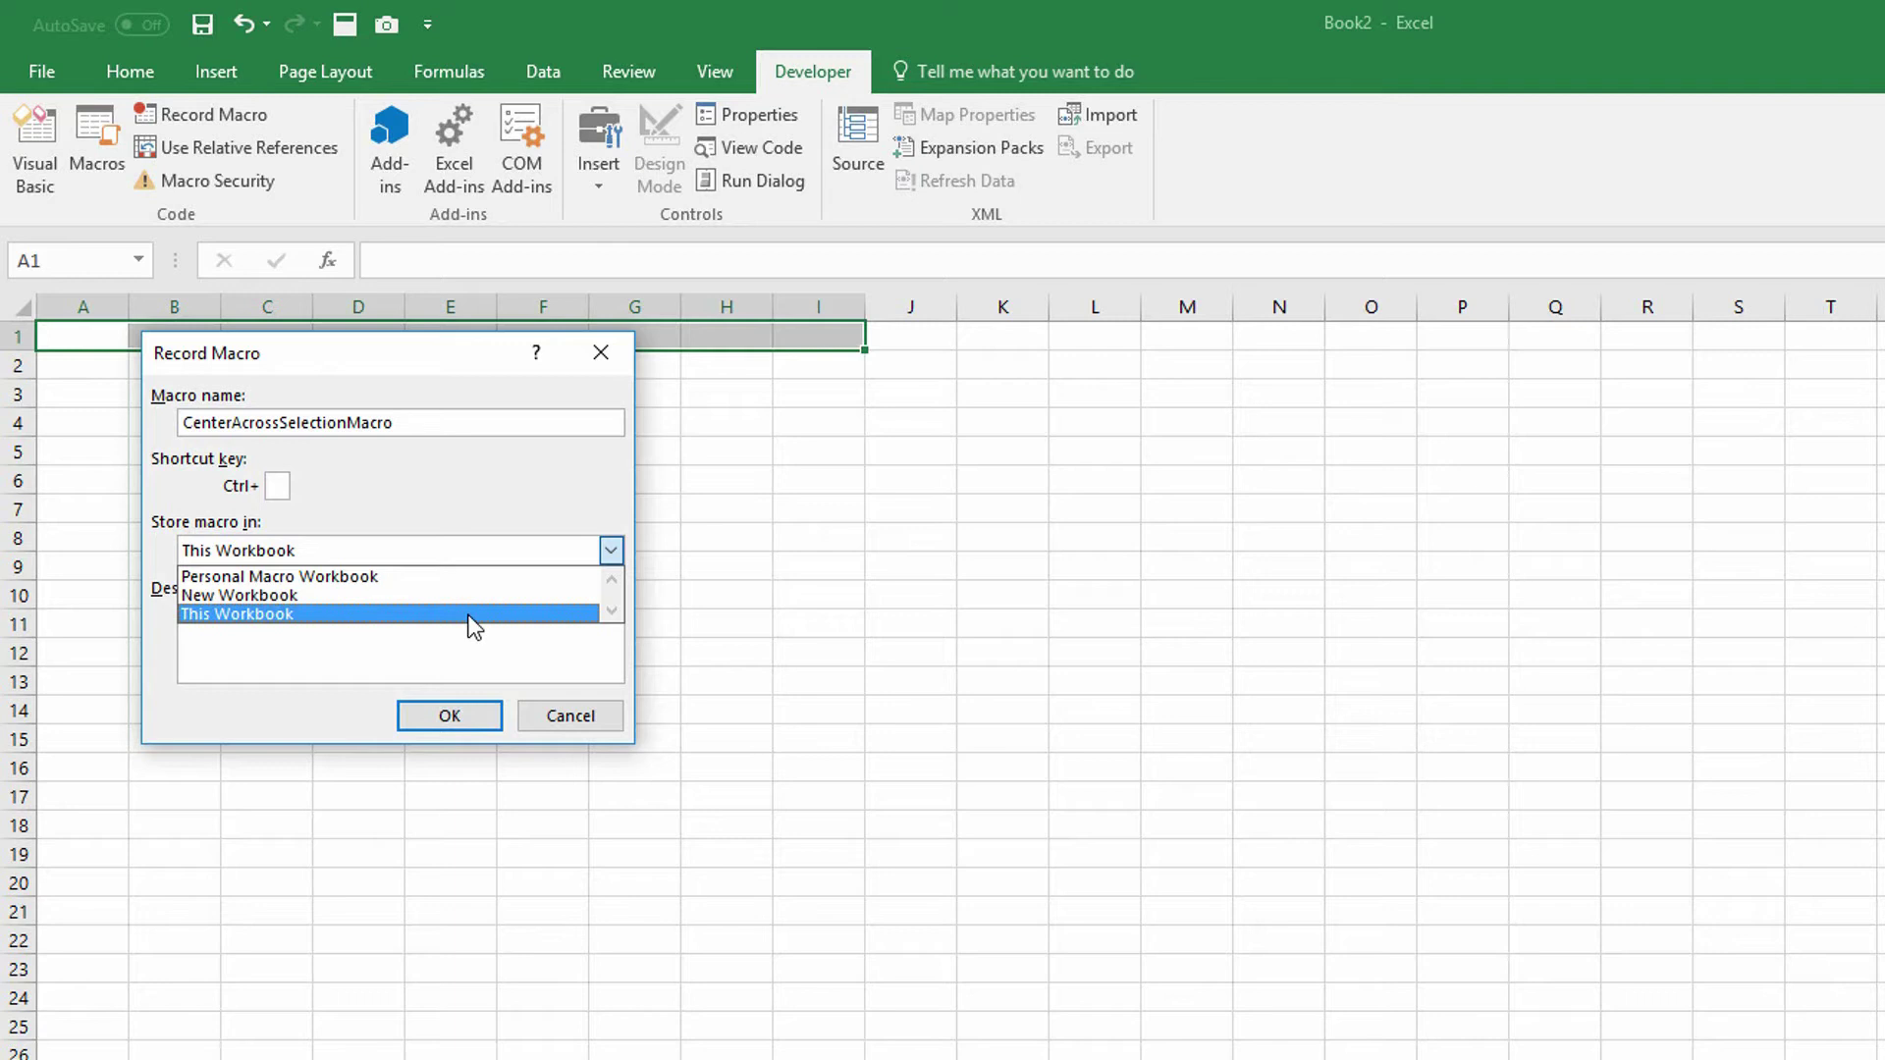
left_click(418, 579)
left_click(355, 640)
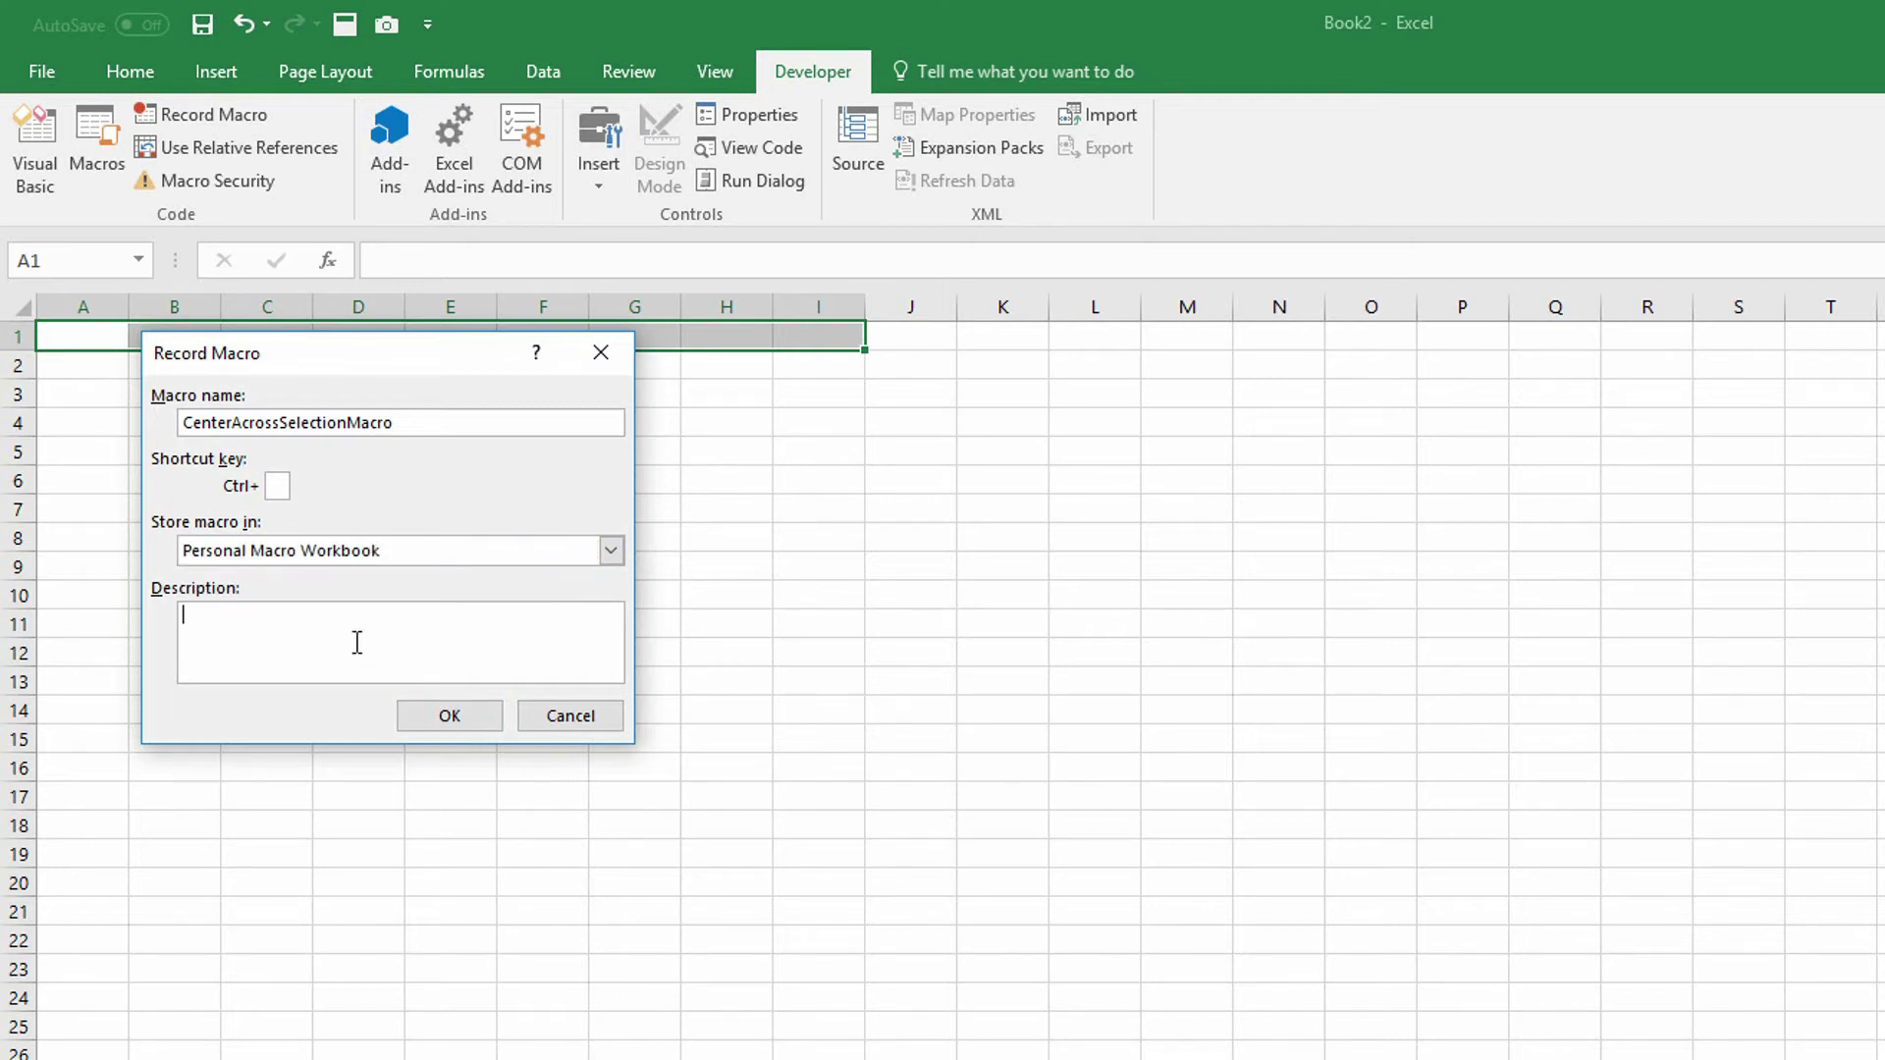
type("Center Across Selection macro record")
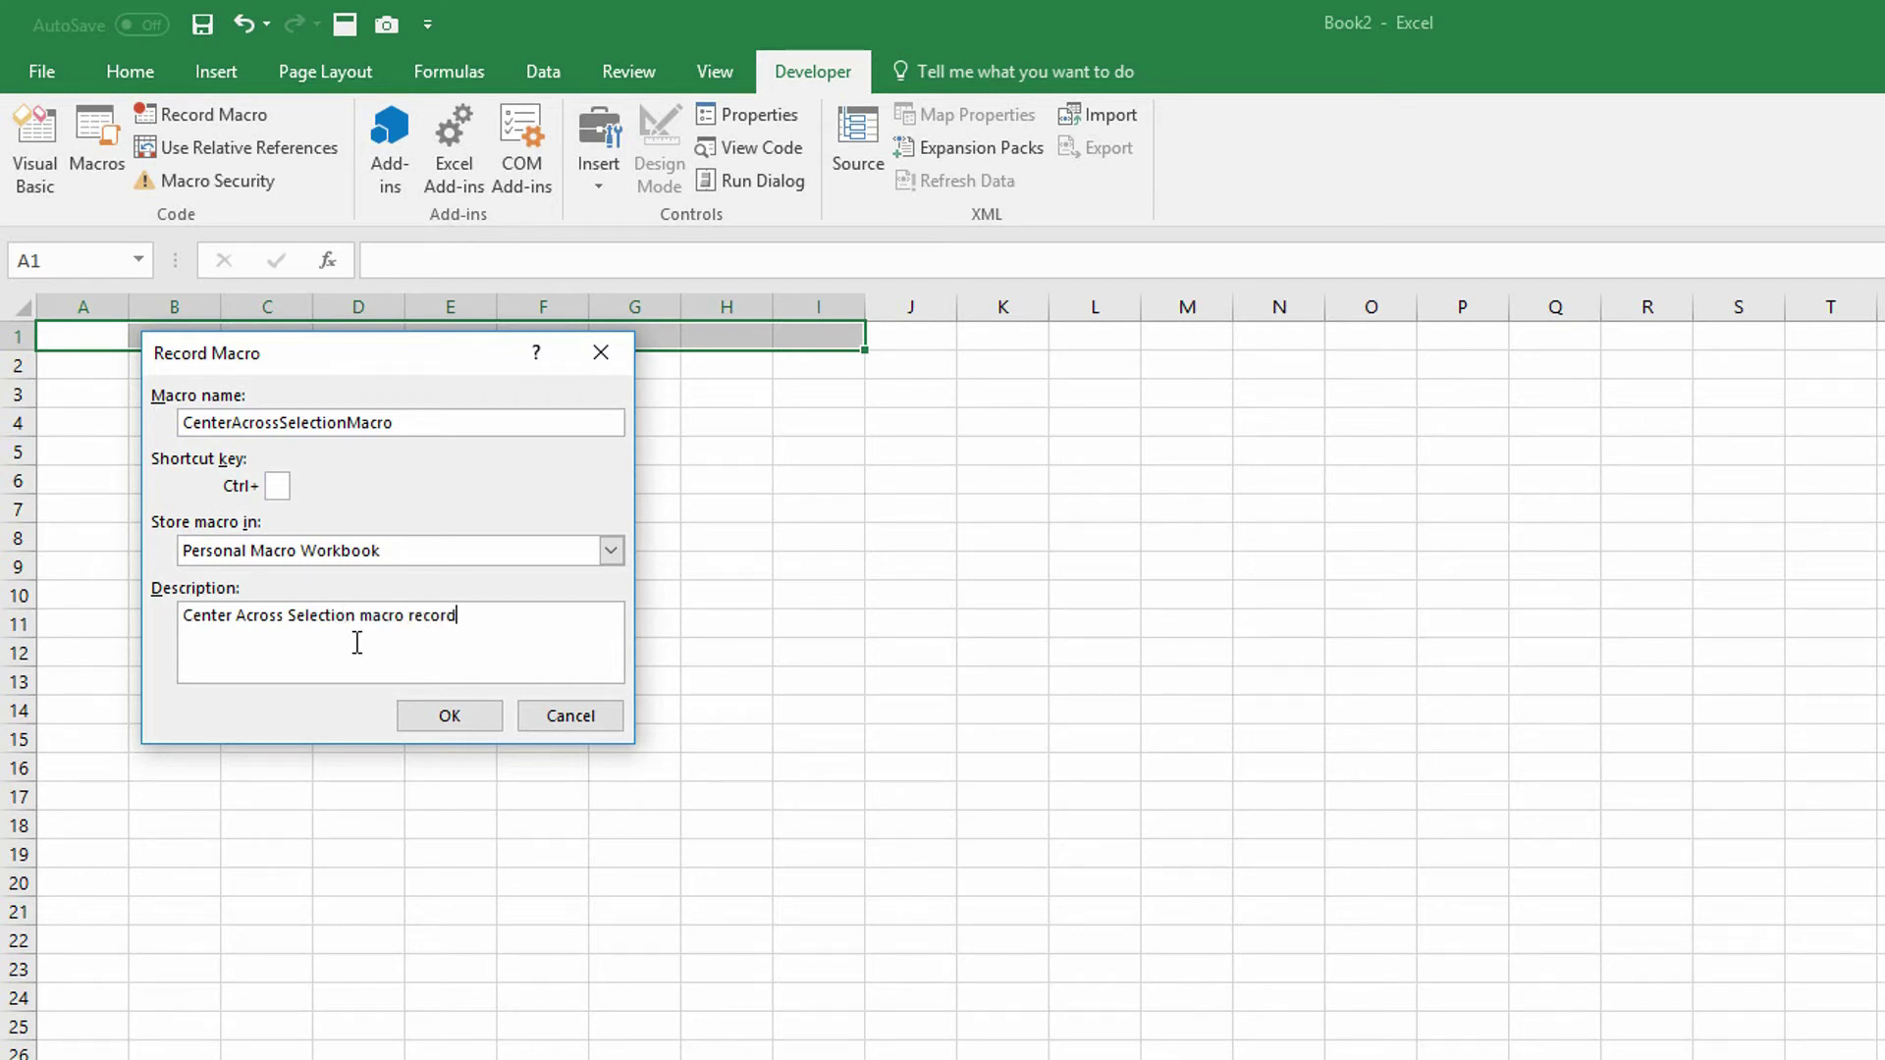
type("ed 11/14/17 by NMalek.")
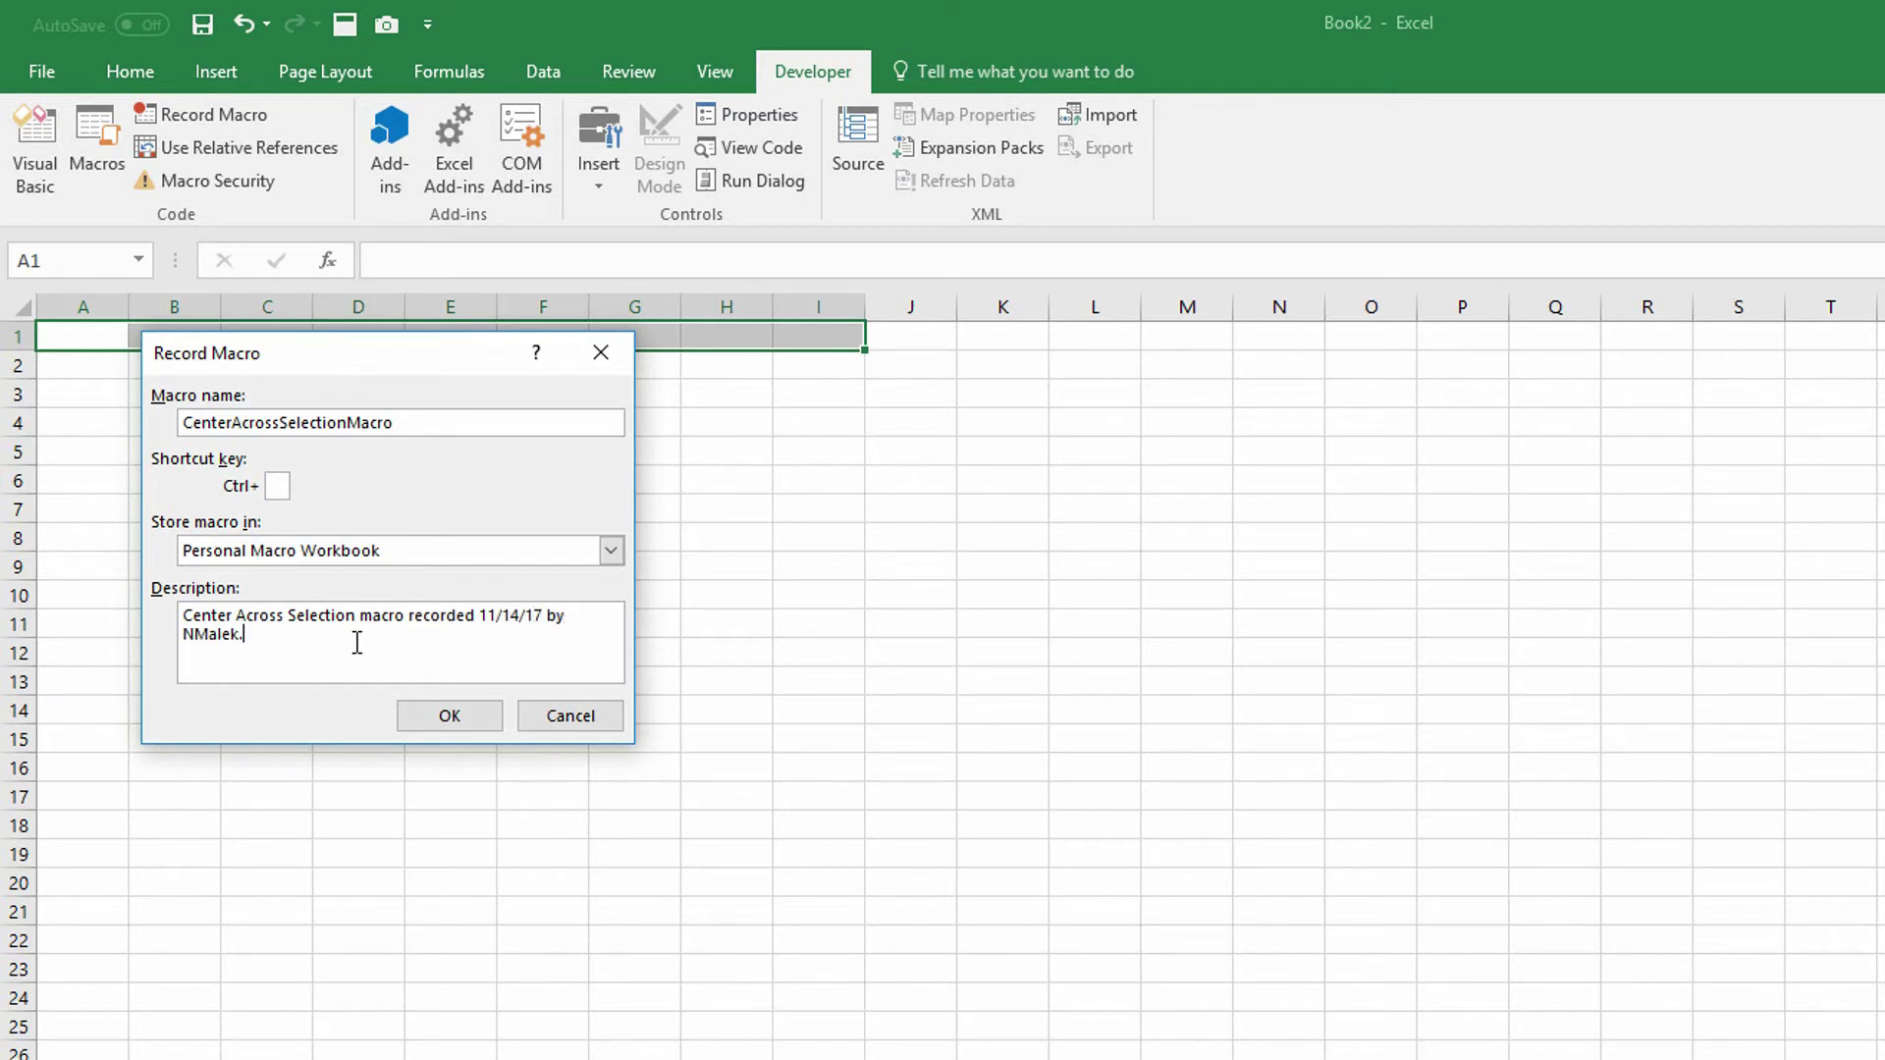
left_click(481, 727)
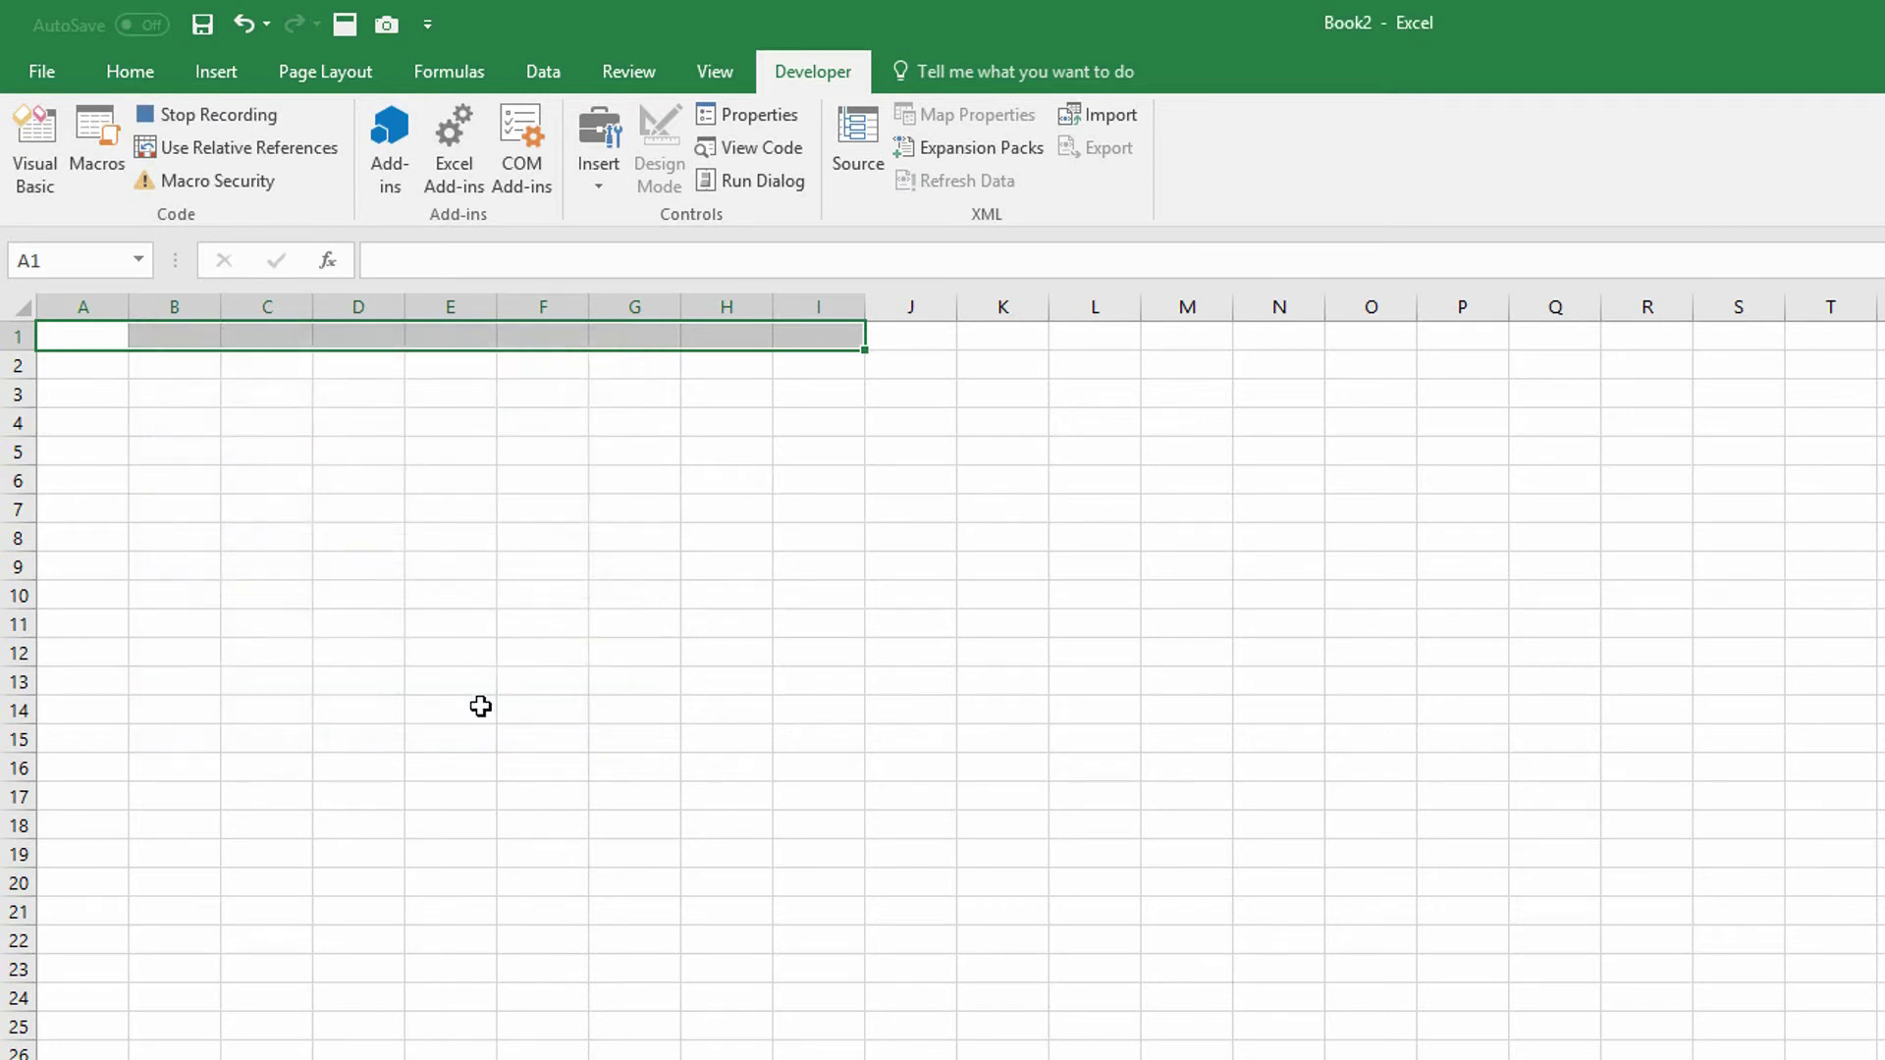
Step: Apply Center Across Selection horizontal alignment to A1:I1 through the Home tab's Alignment dialog
left_click(131, 72)
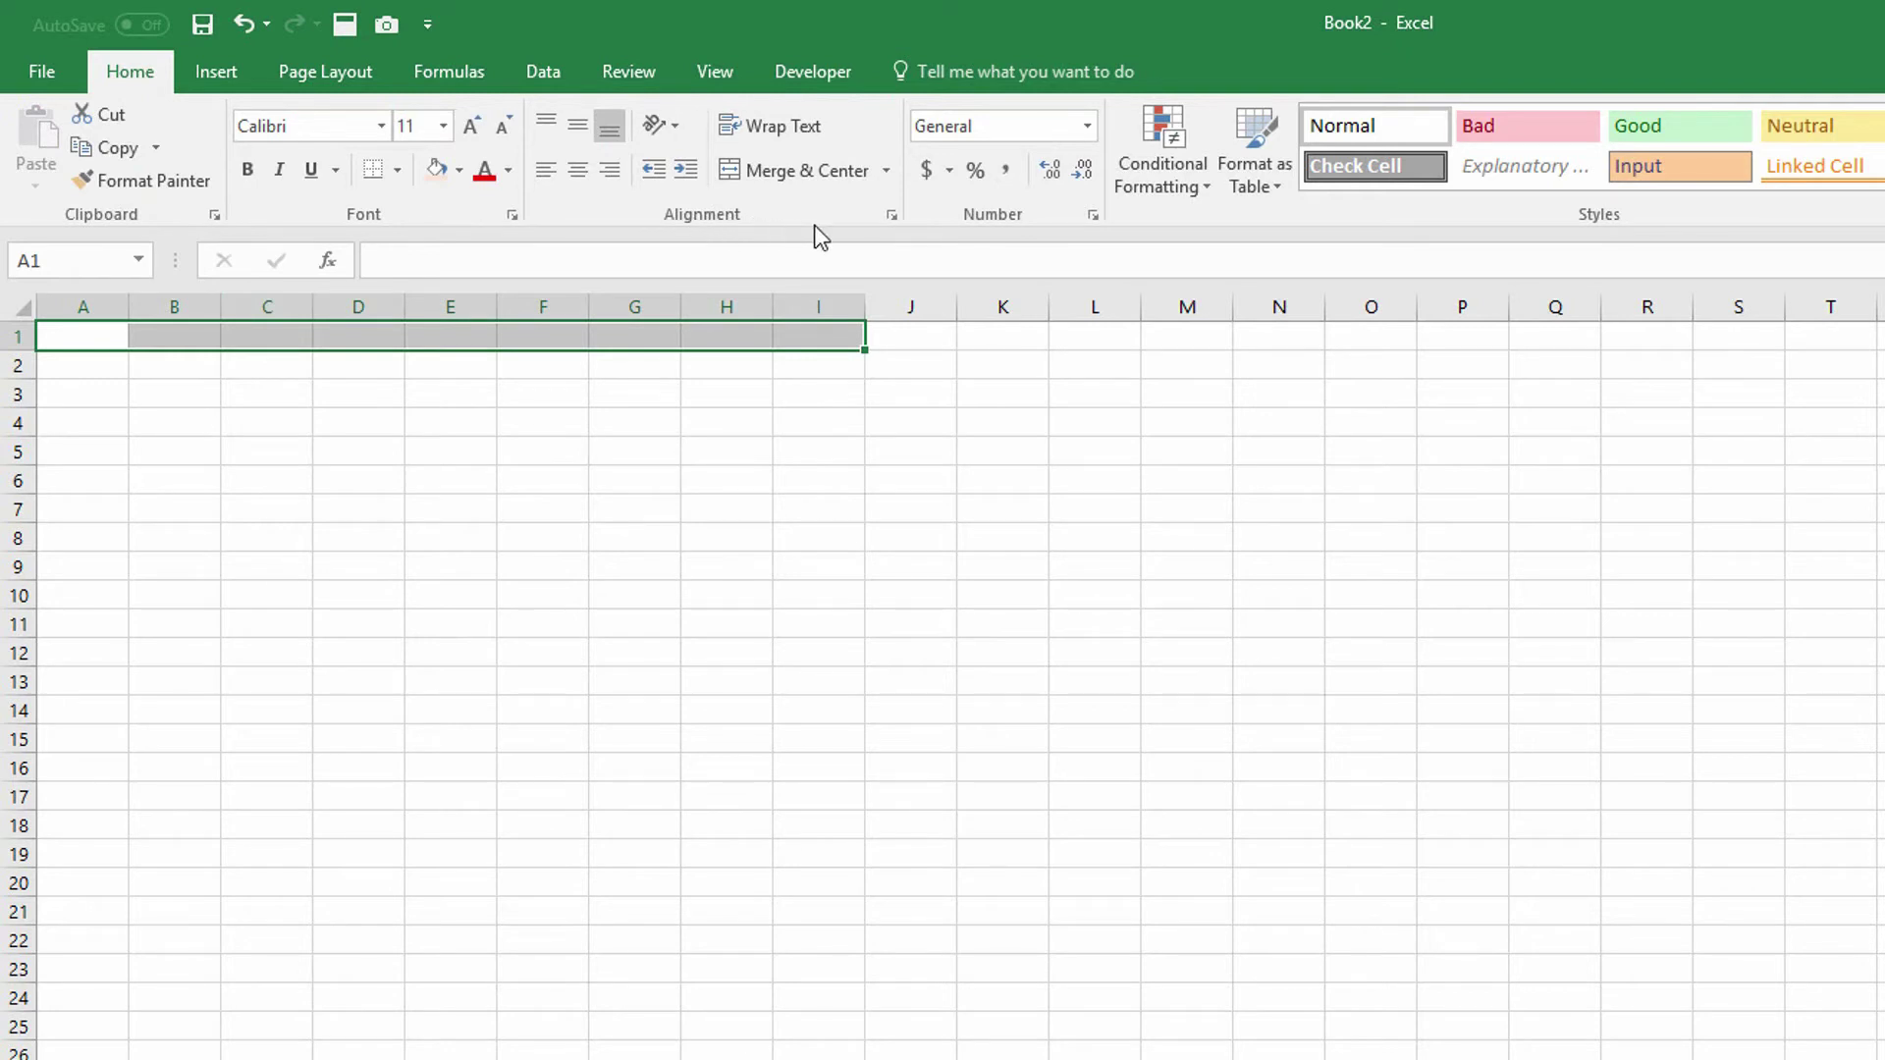
left_click(891, 220)
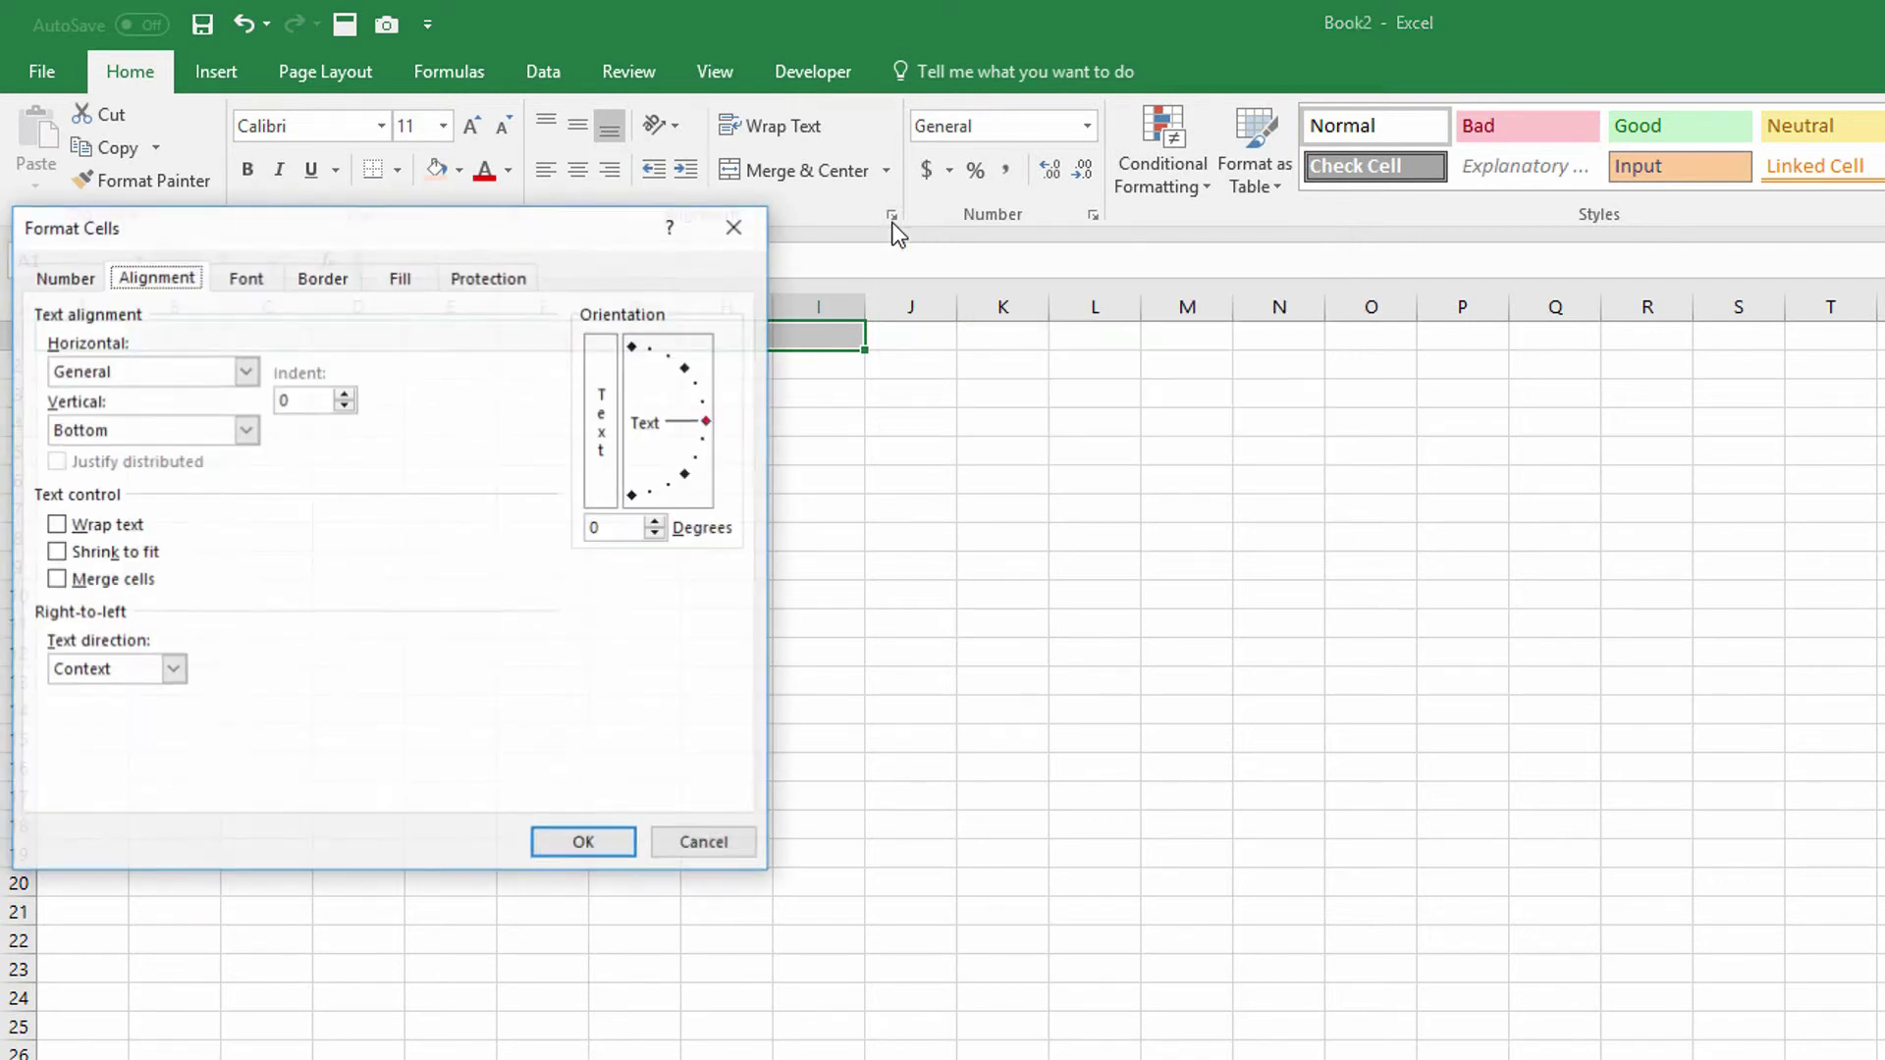
left_click(246, 371)
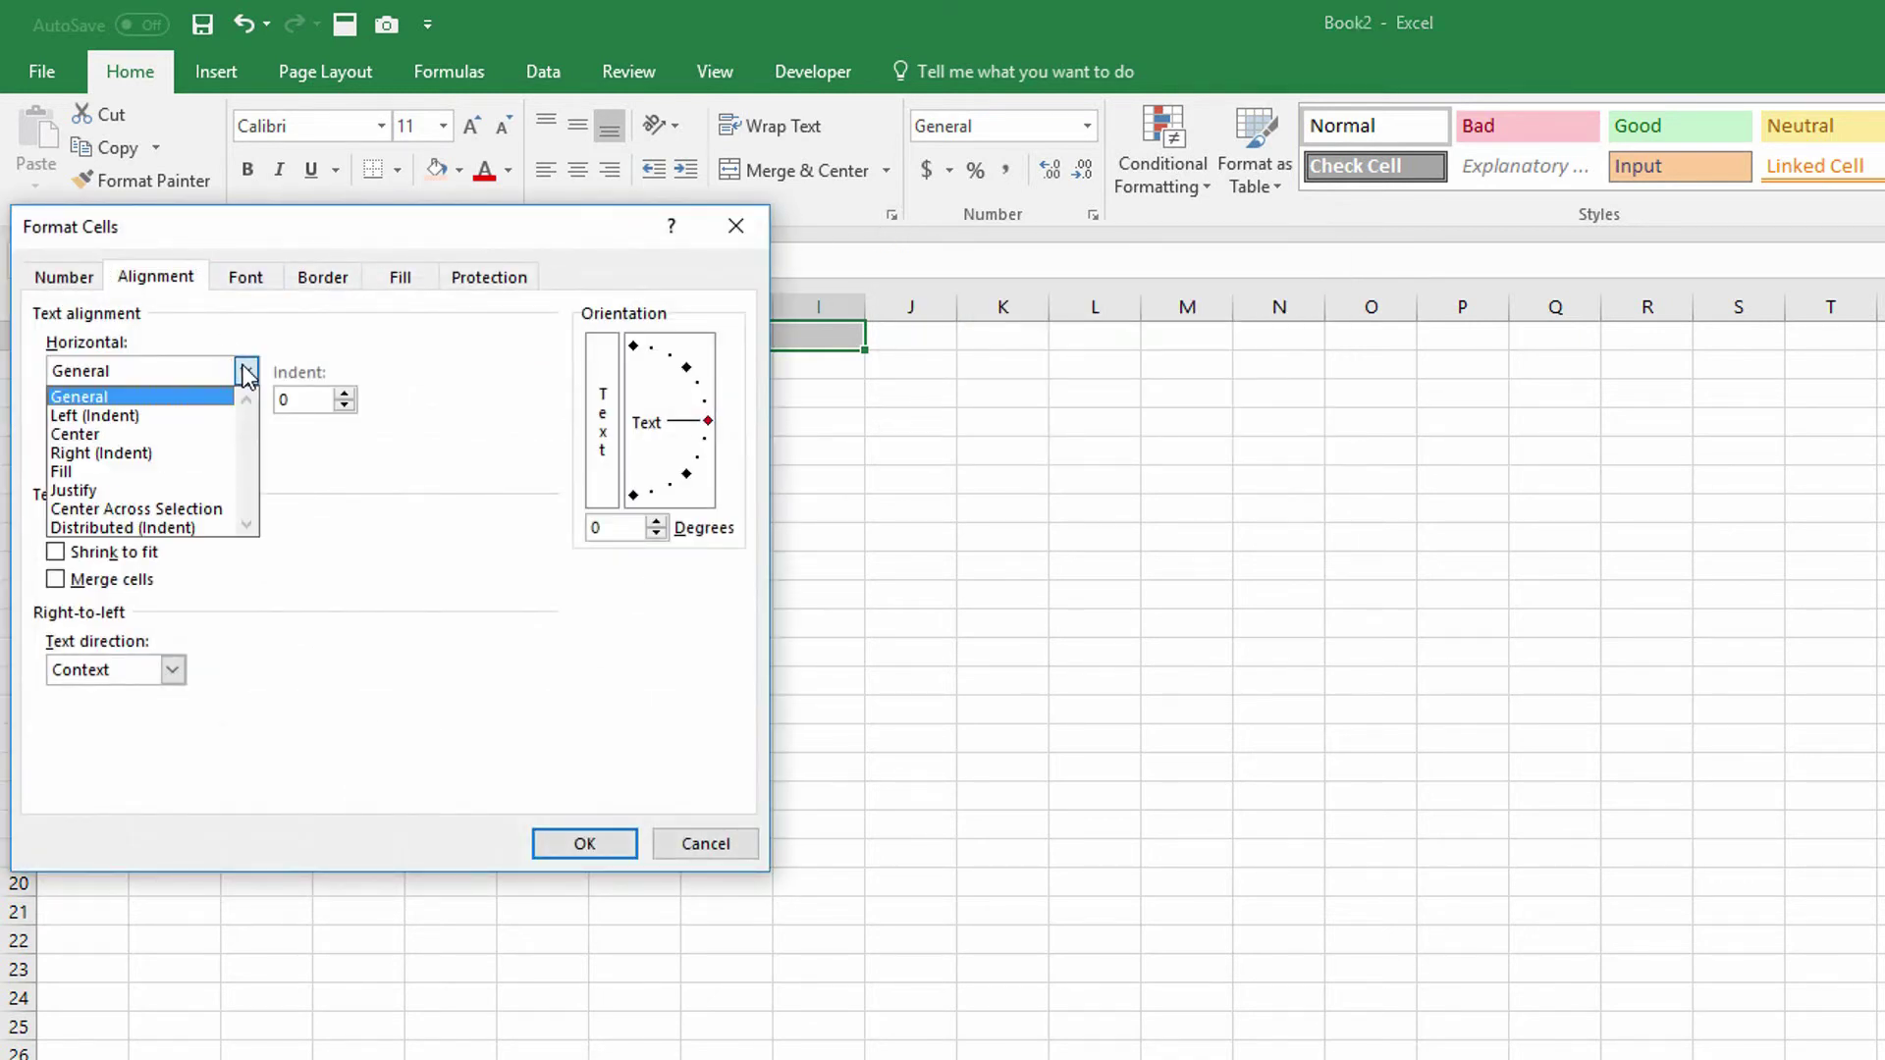
left_click(206, 509)
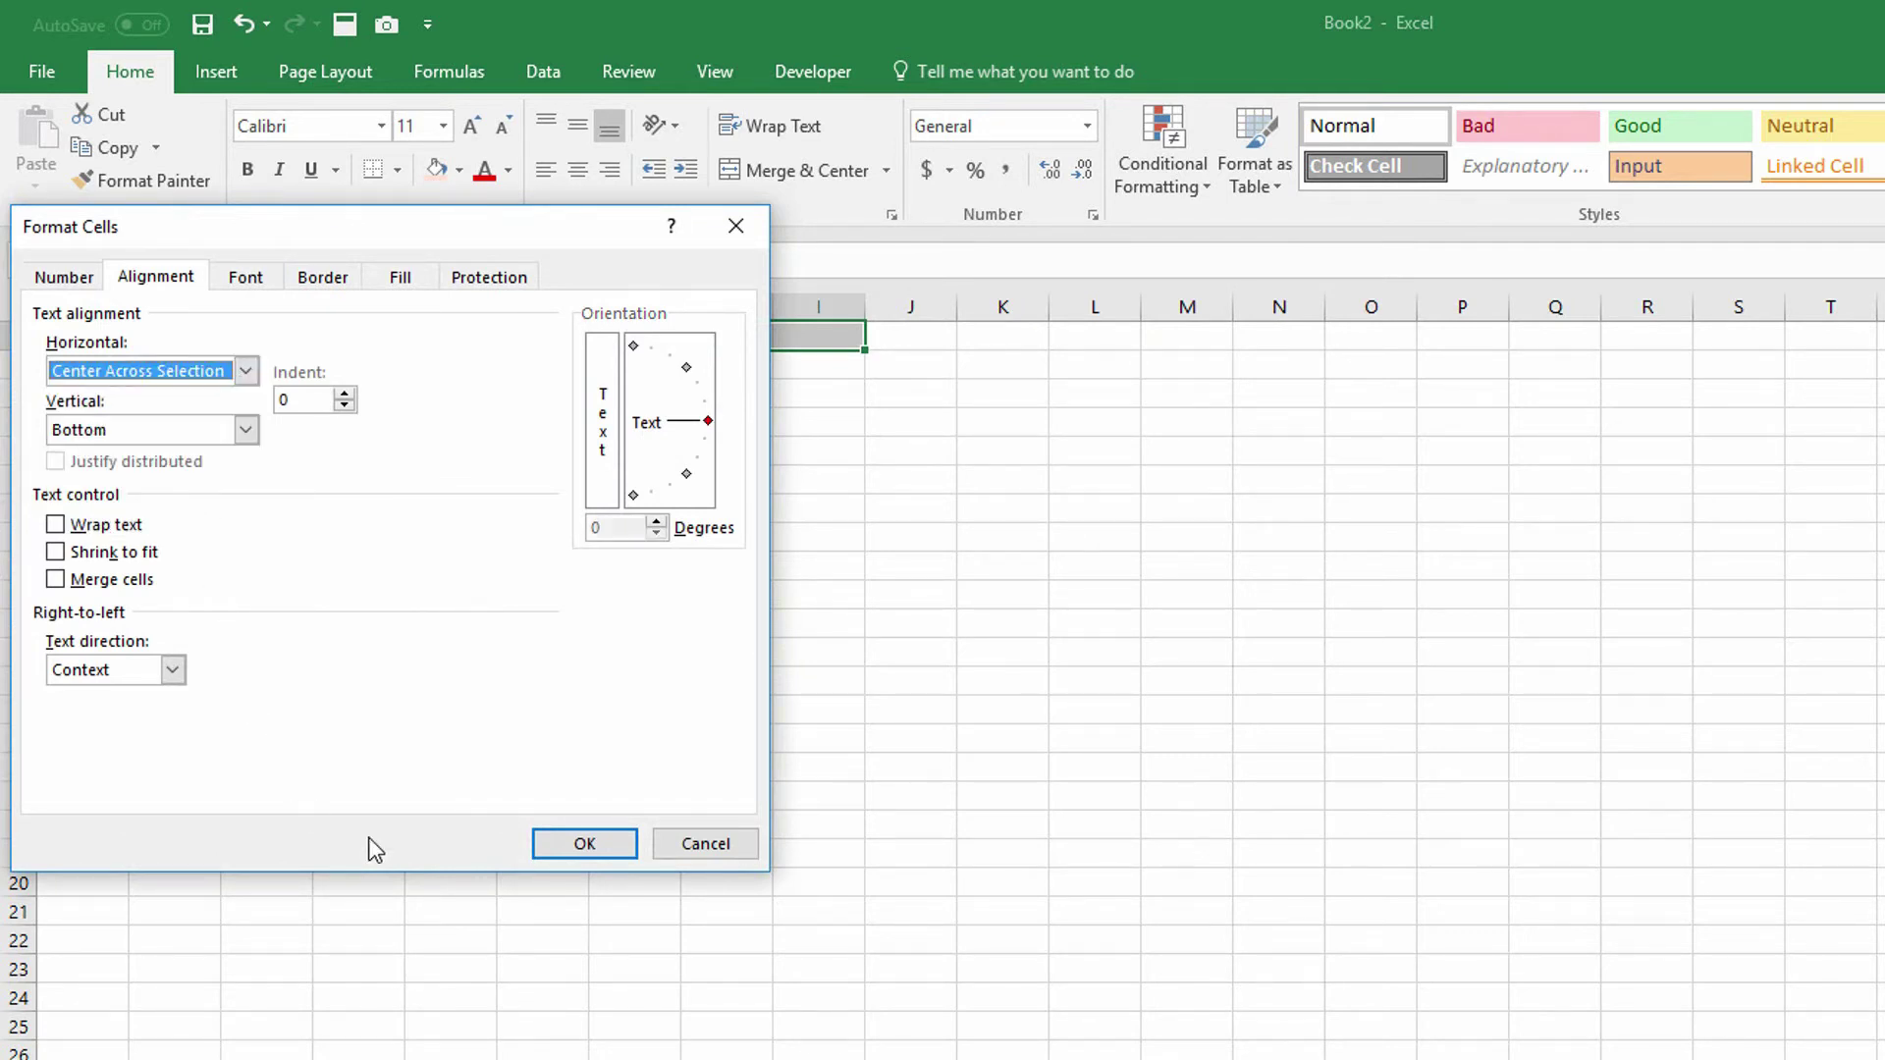
left_click(579, 842)
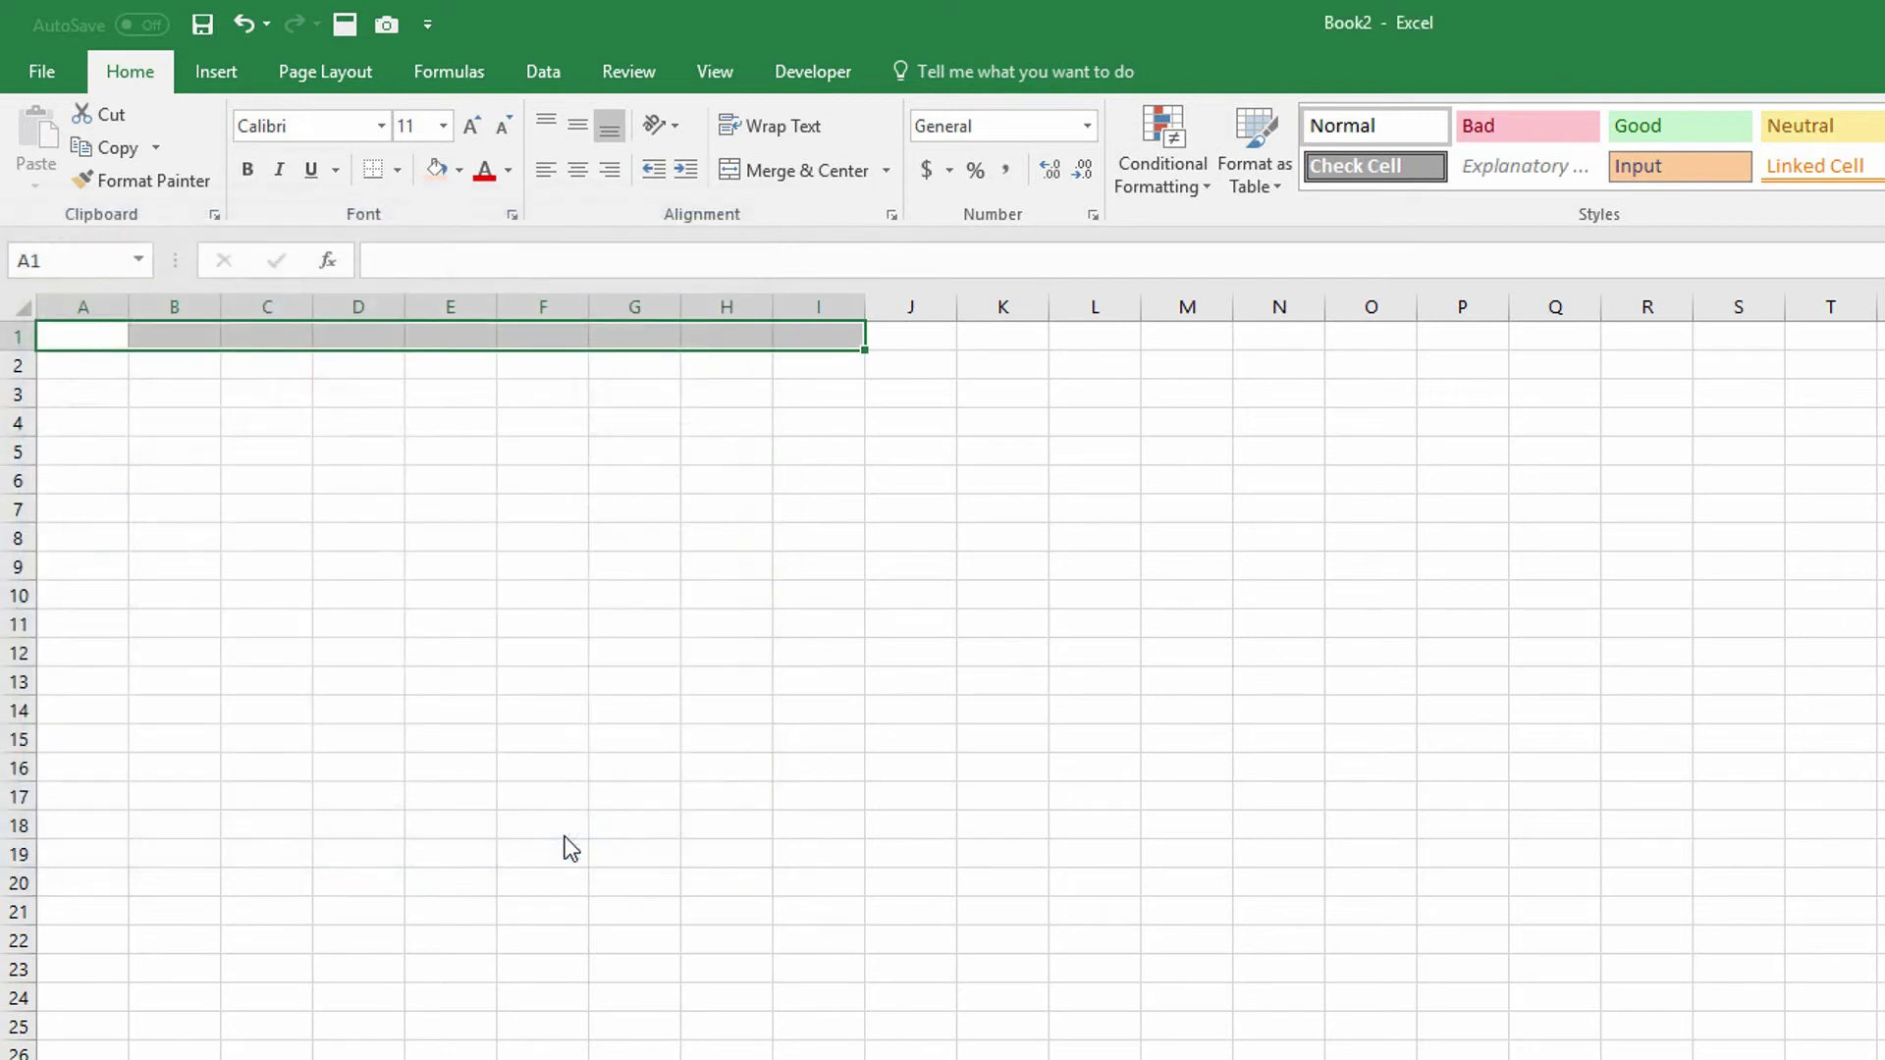
Step: Stop the macro recording on the Developer tab and select cell D3
left_click(807, 69)
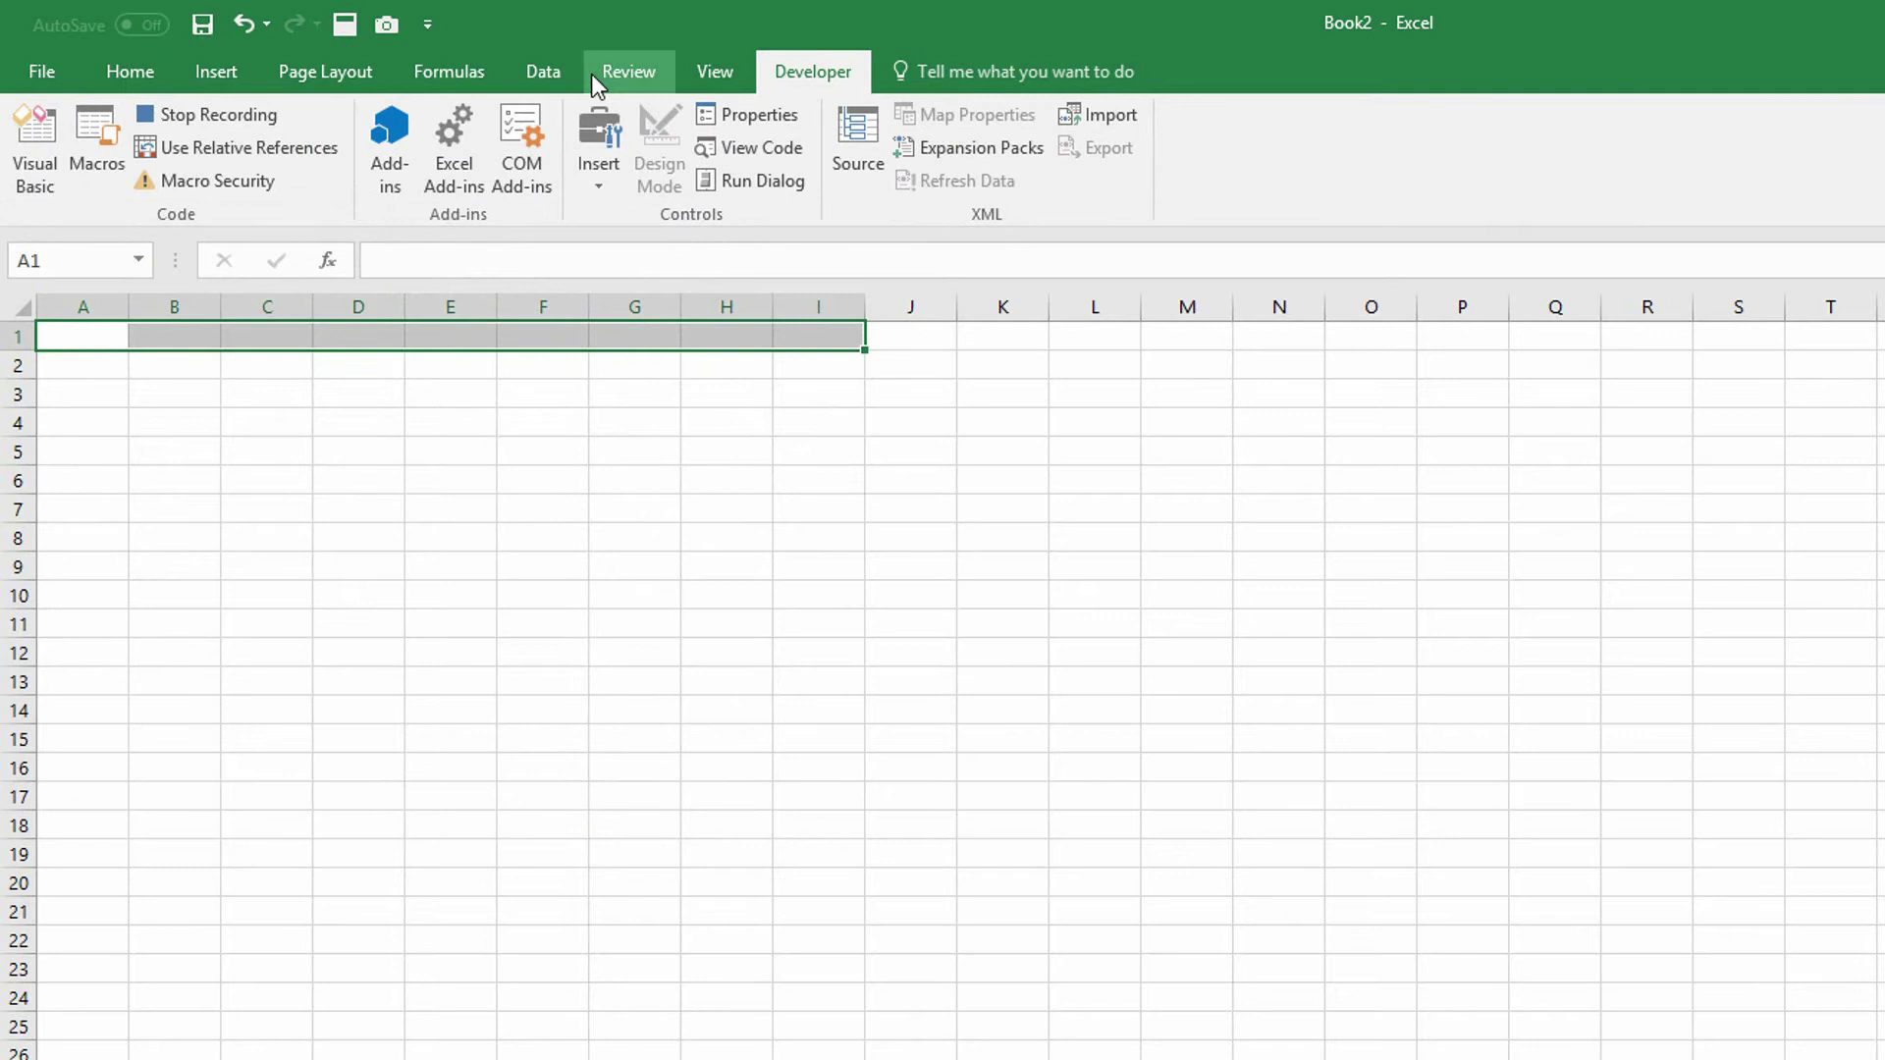
left_click(226, 116)
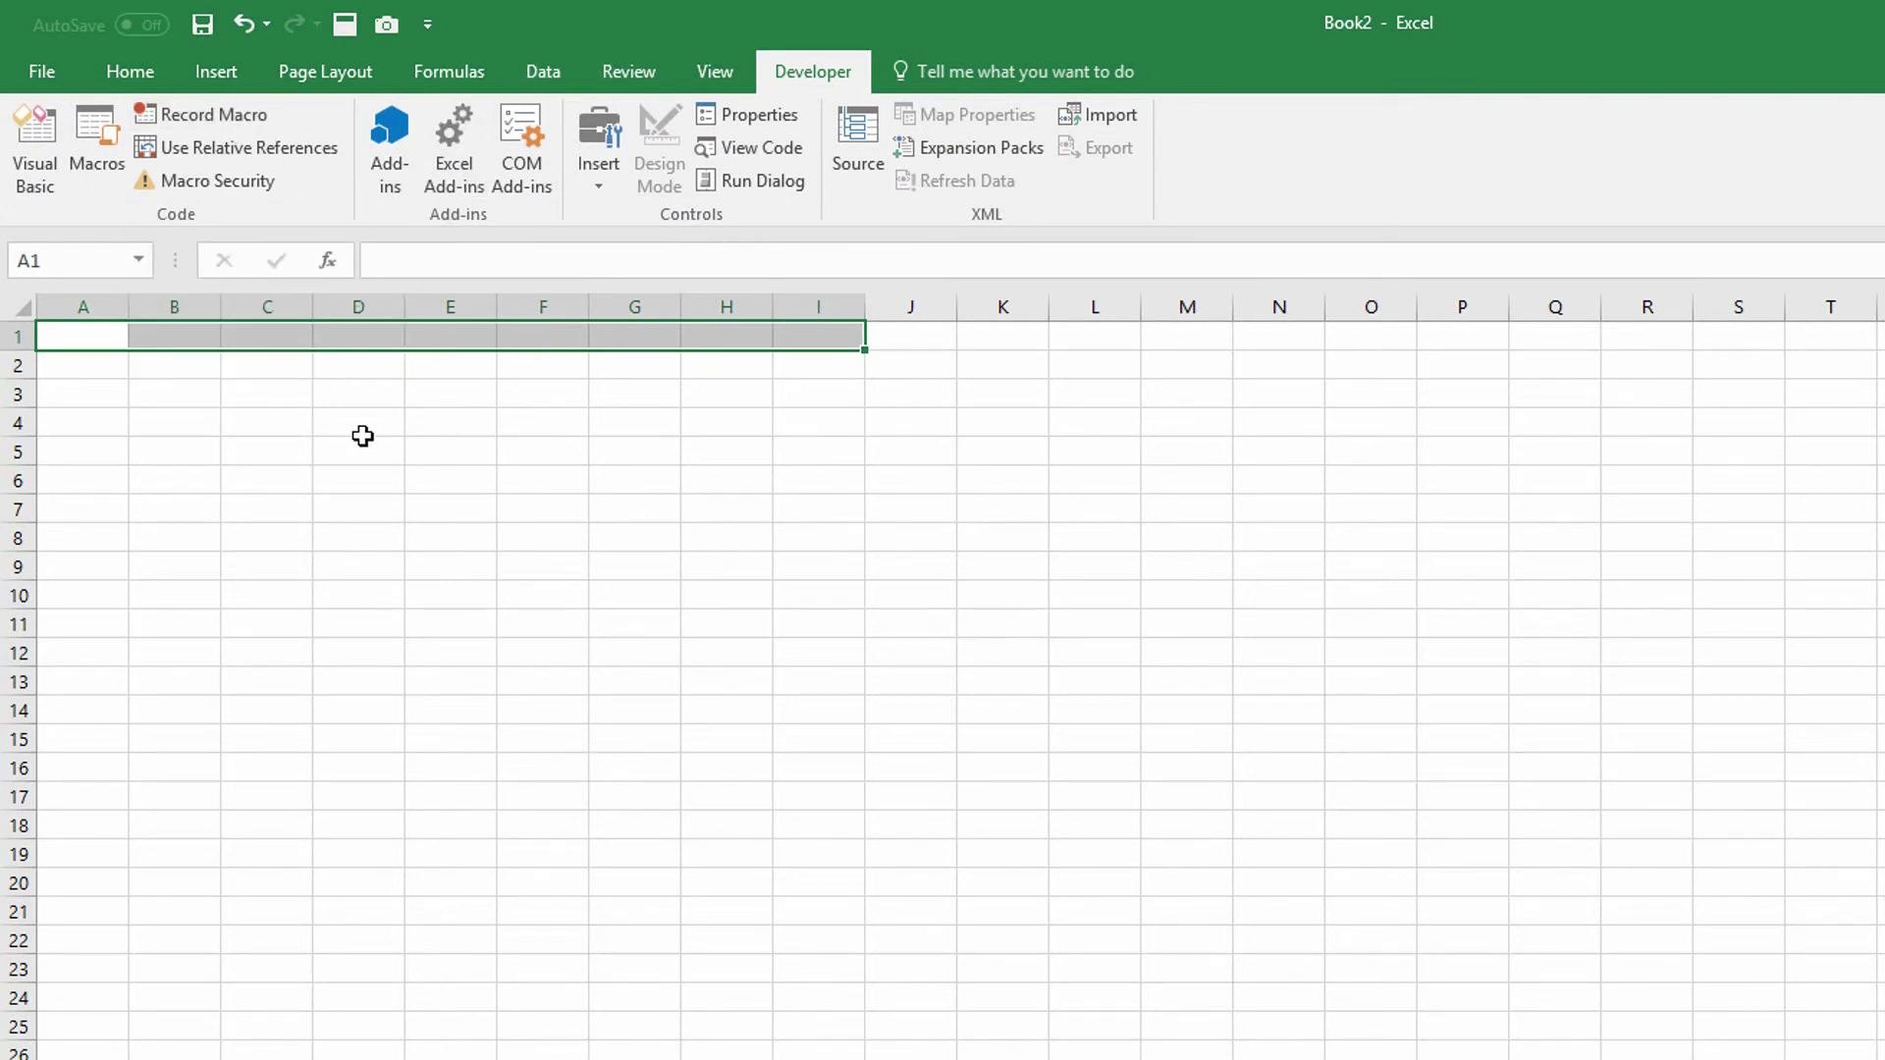
left_click(385, 399)
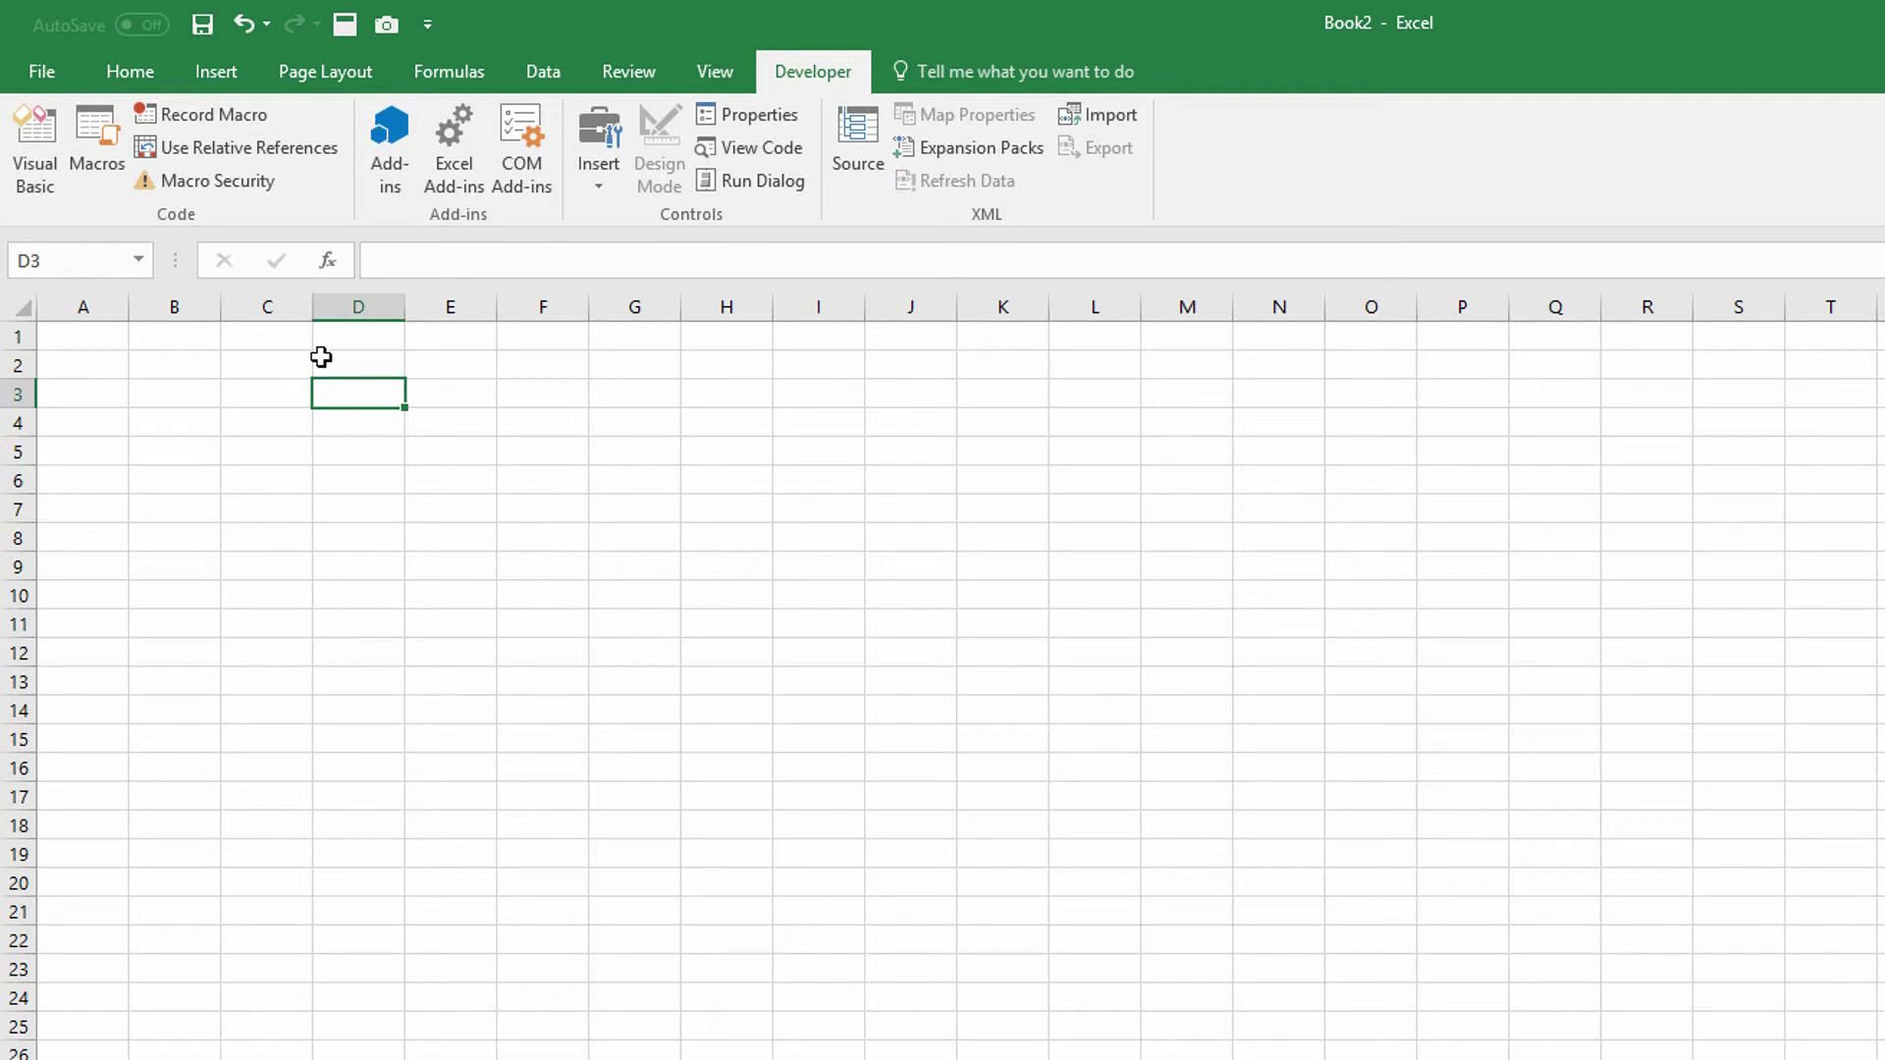
Step: In the VBA editor, expand PERSONAL.XLSB's Modules and open Module1, then Module2's recorded code
left_click(49, 185)
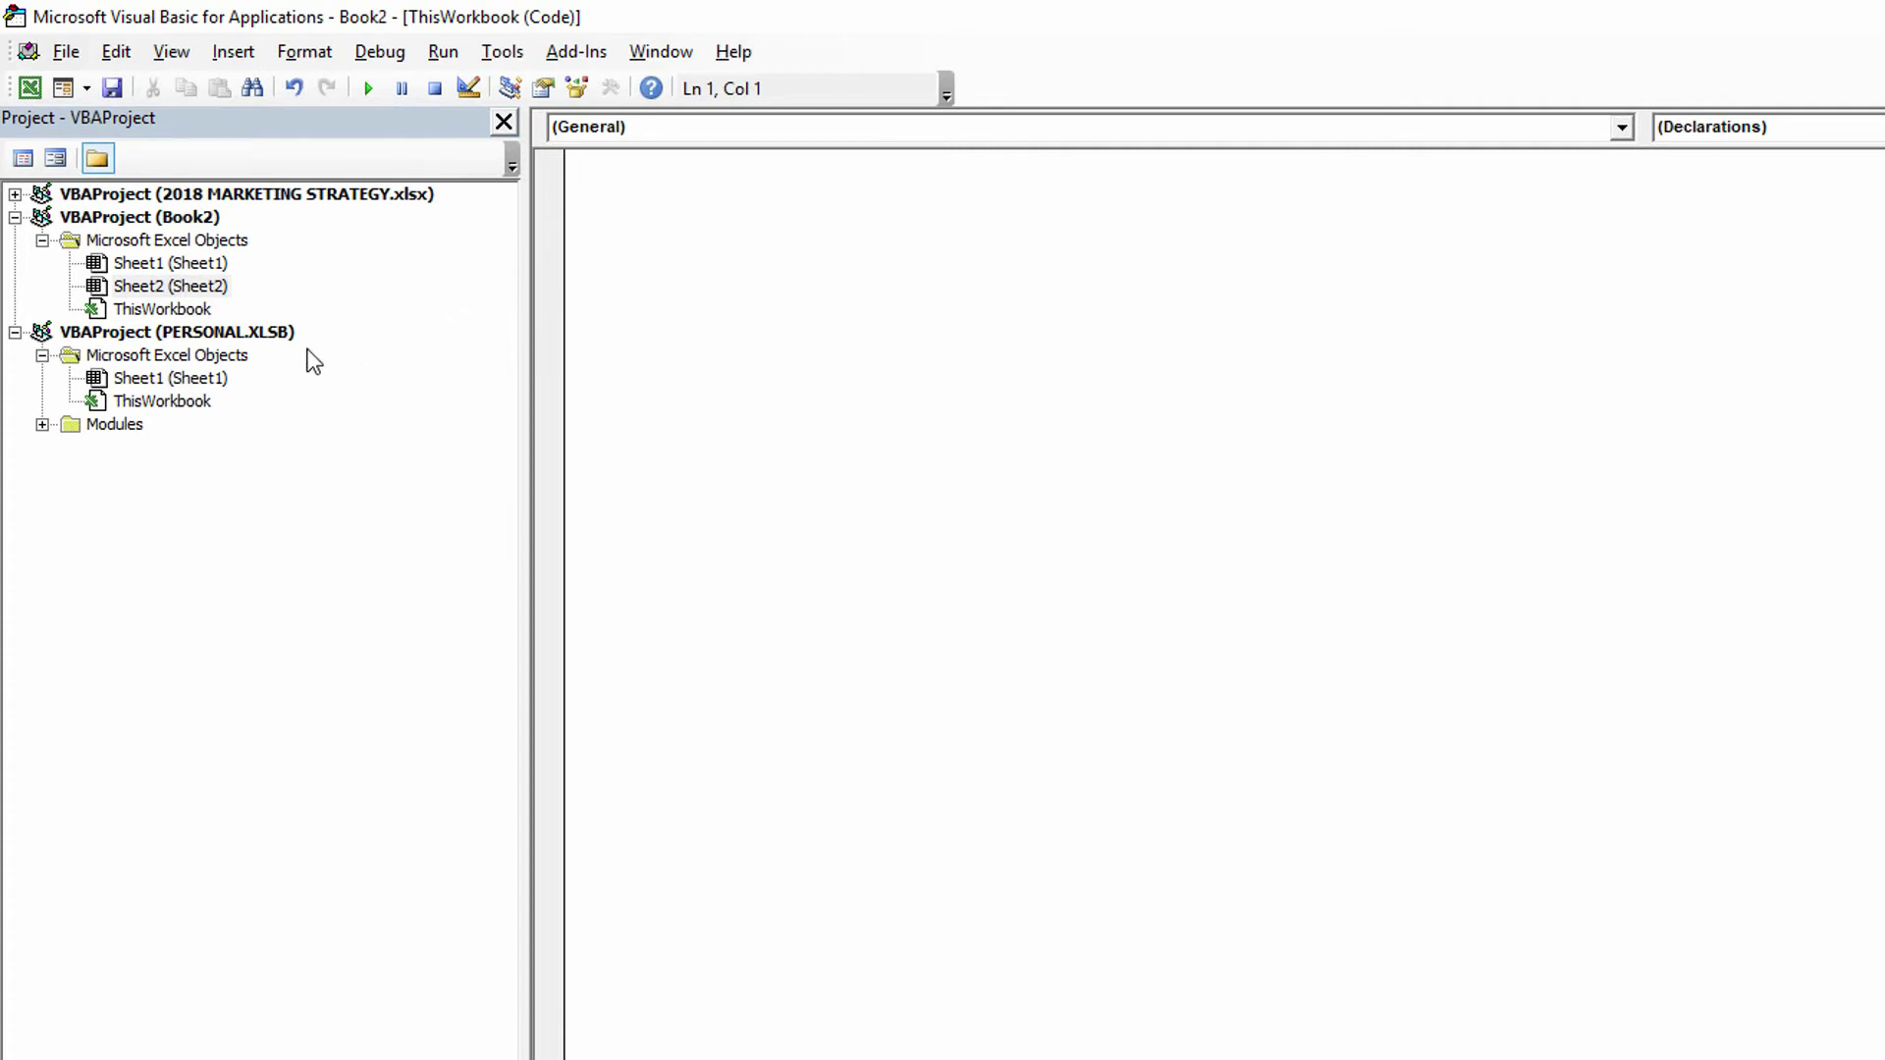
left_click(253, 338)
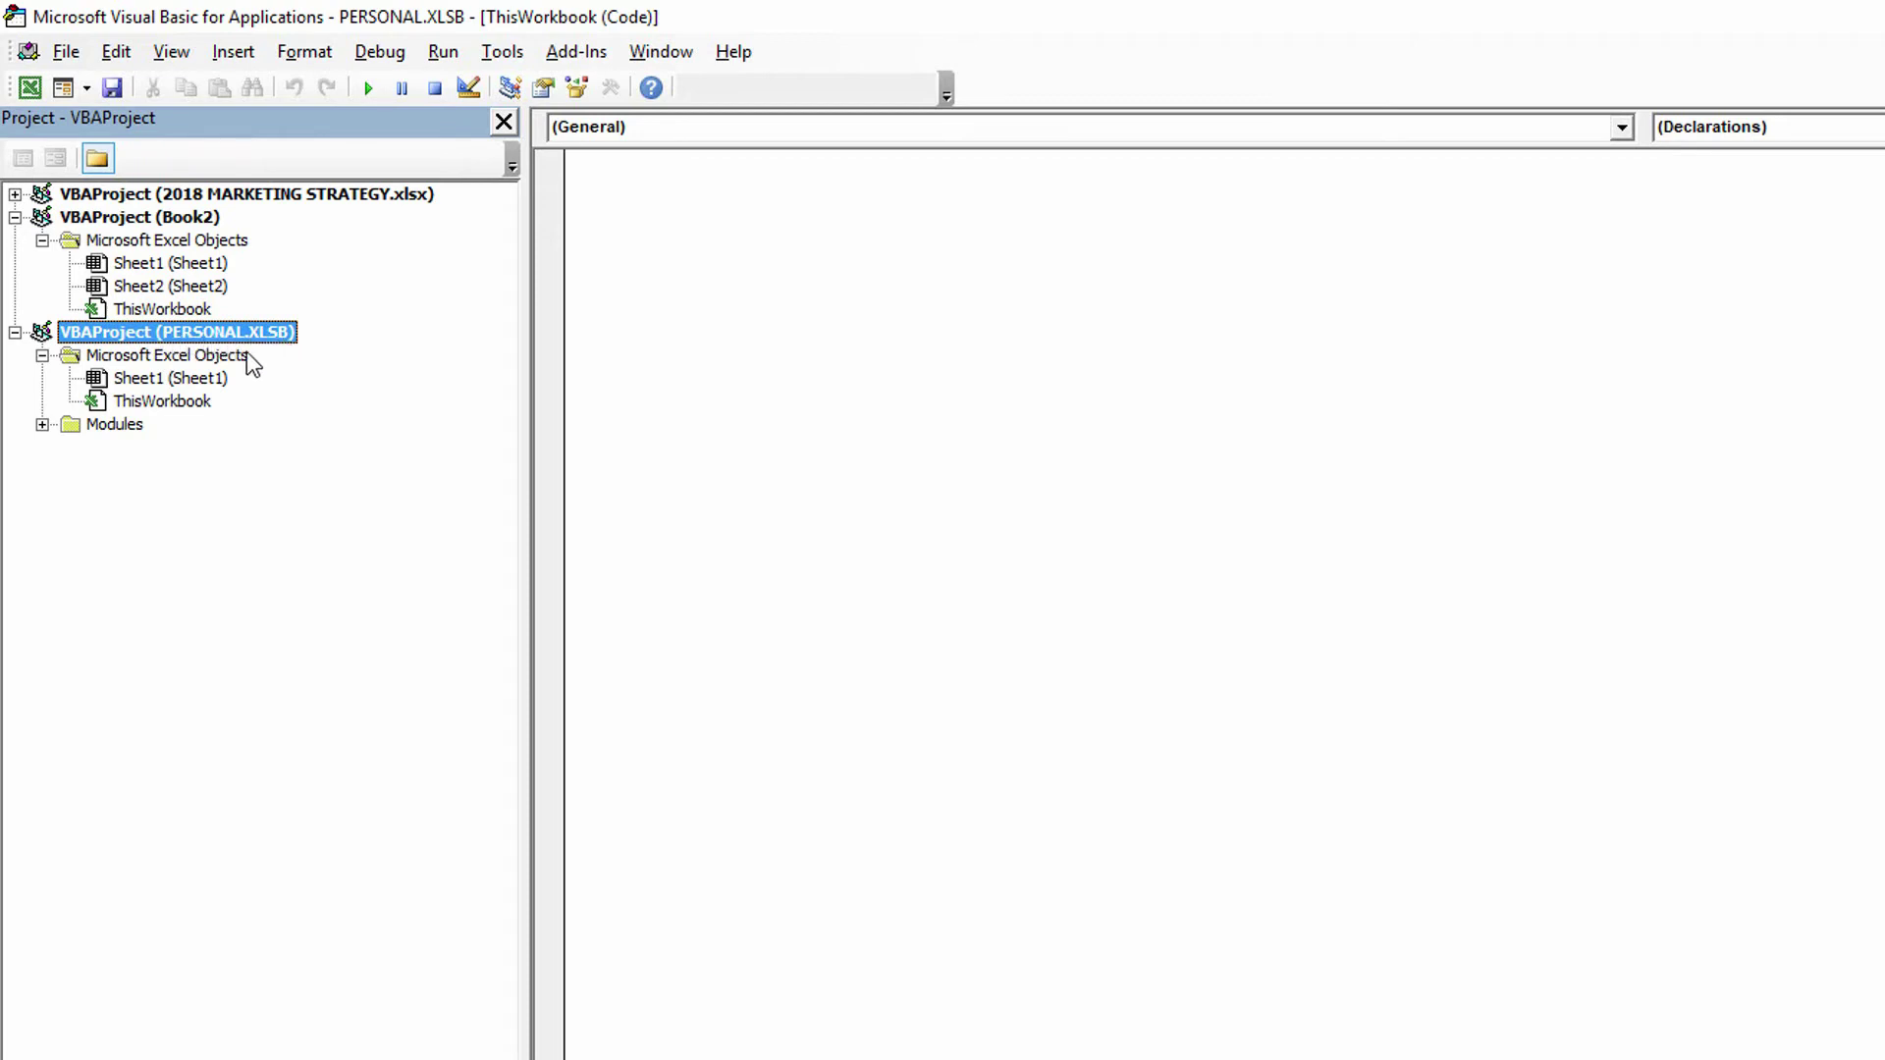
left_click(174, 220)
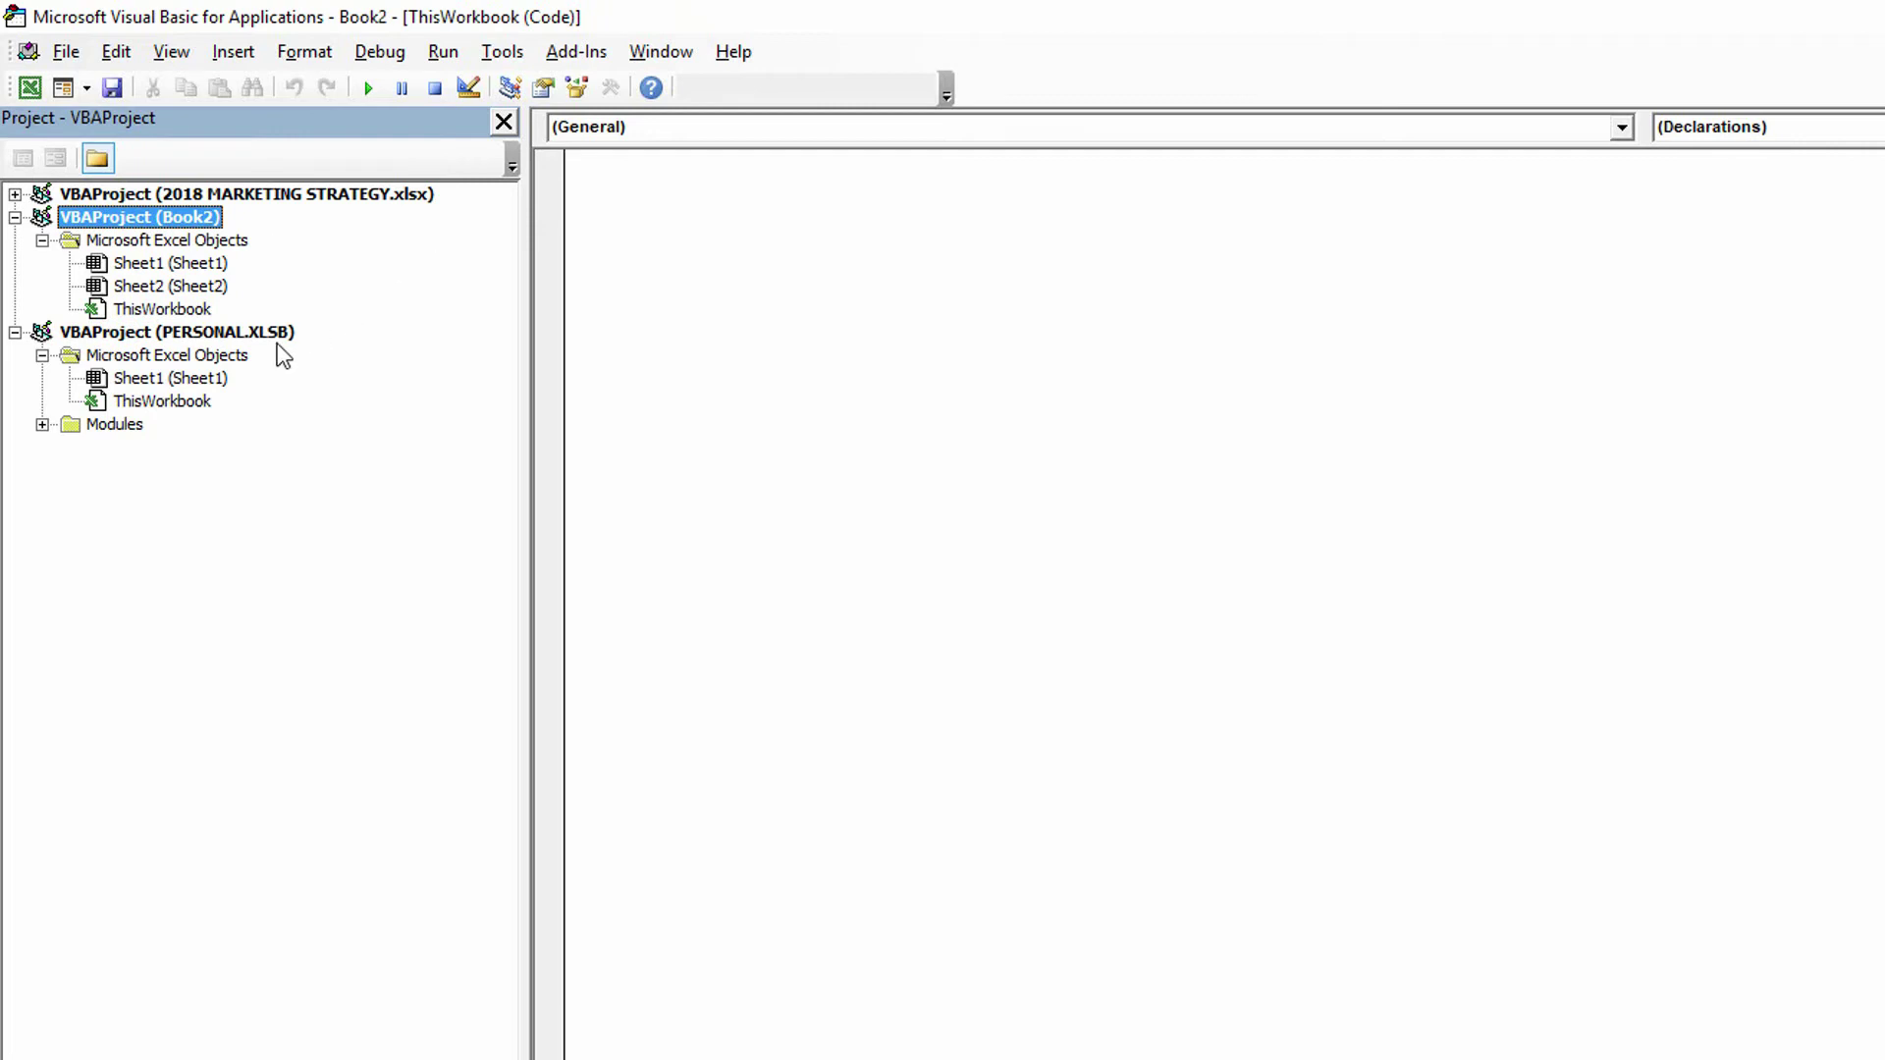
left_click(43, 425)
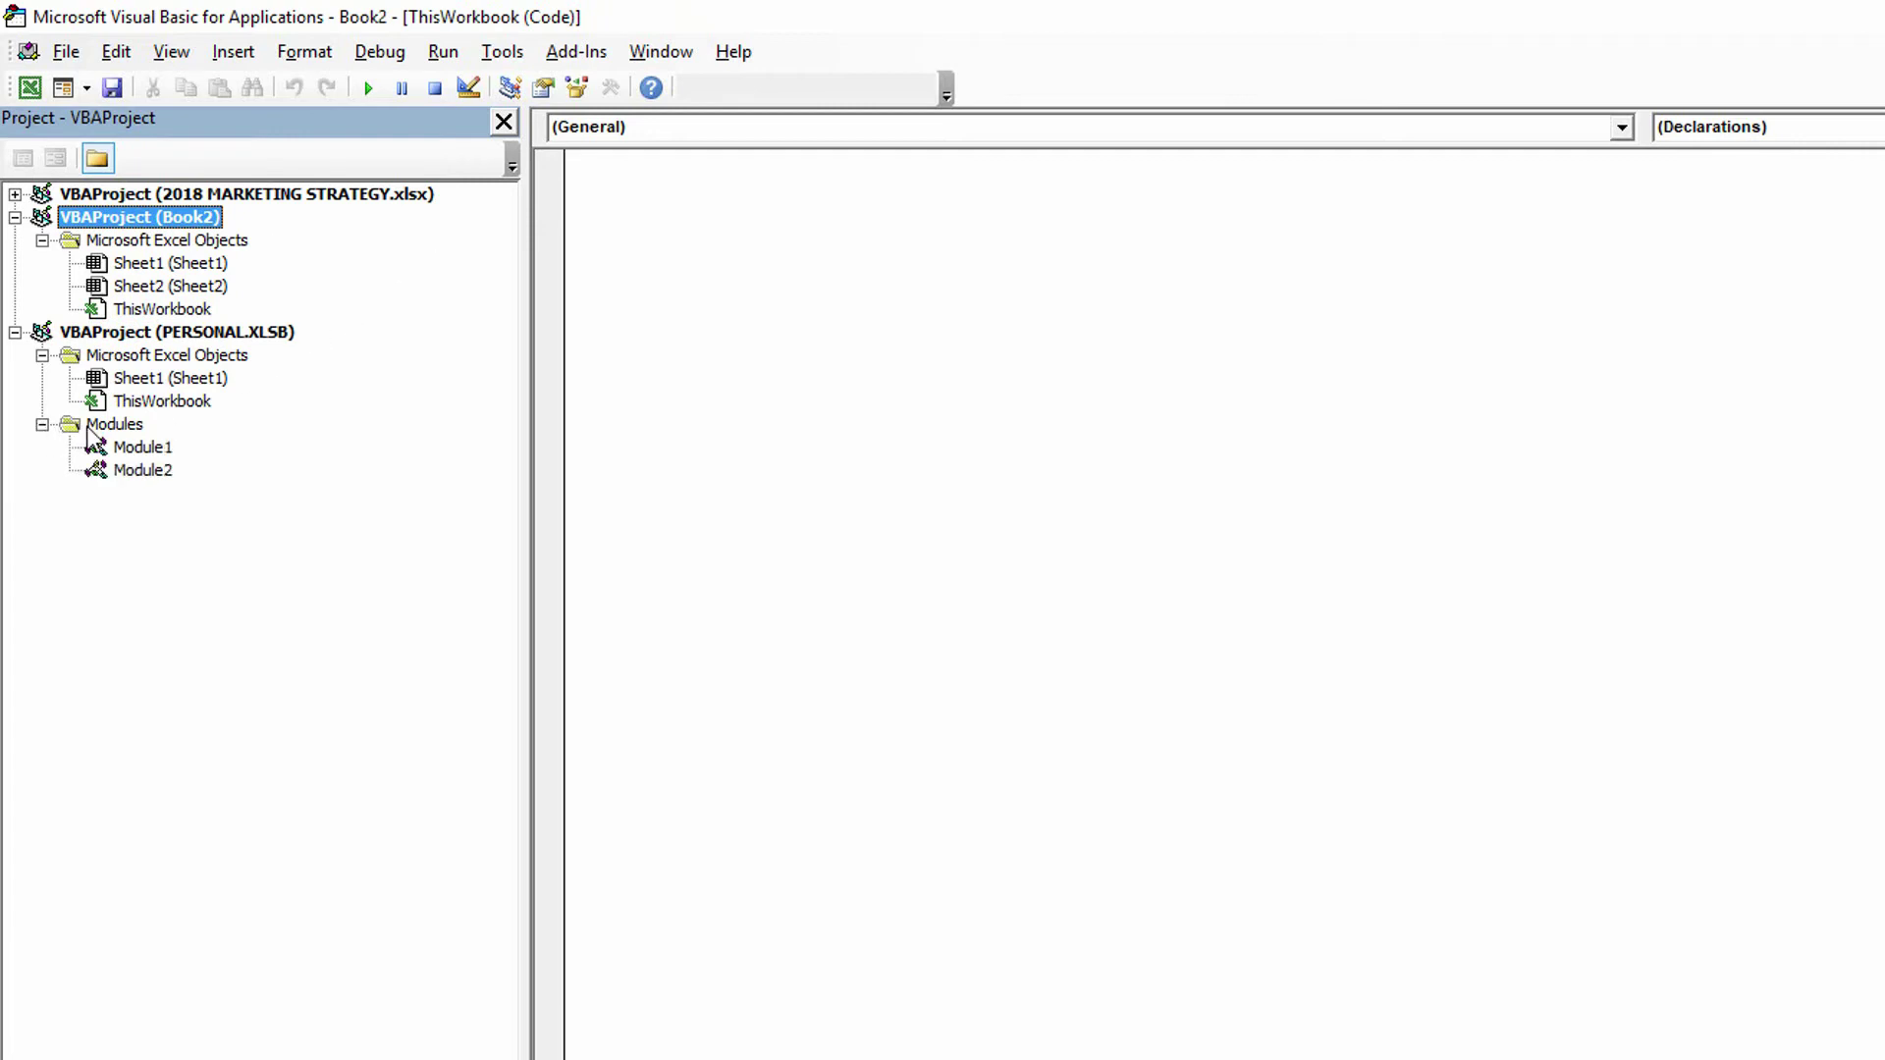
left_click(143, 448)
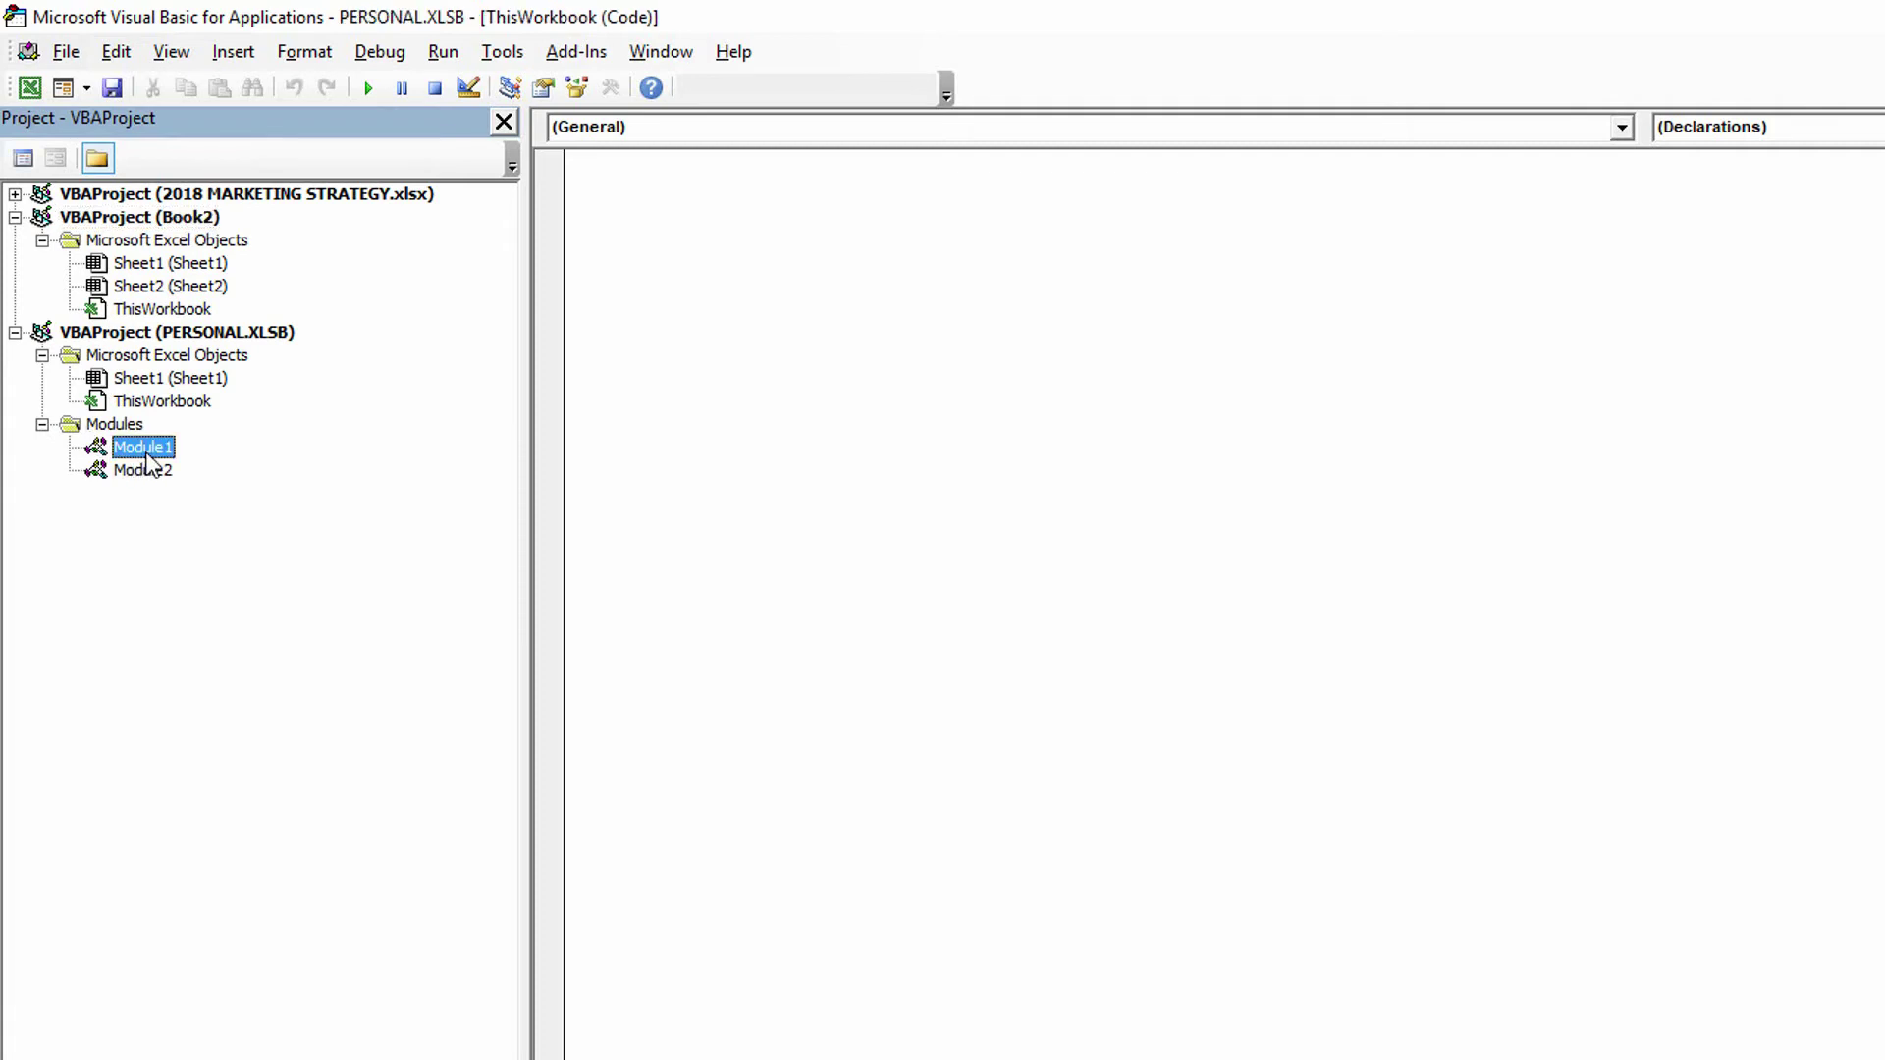
double_click(145, 453)
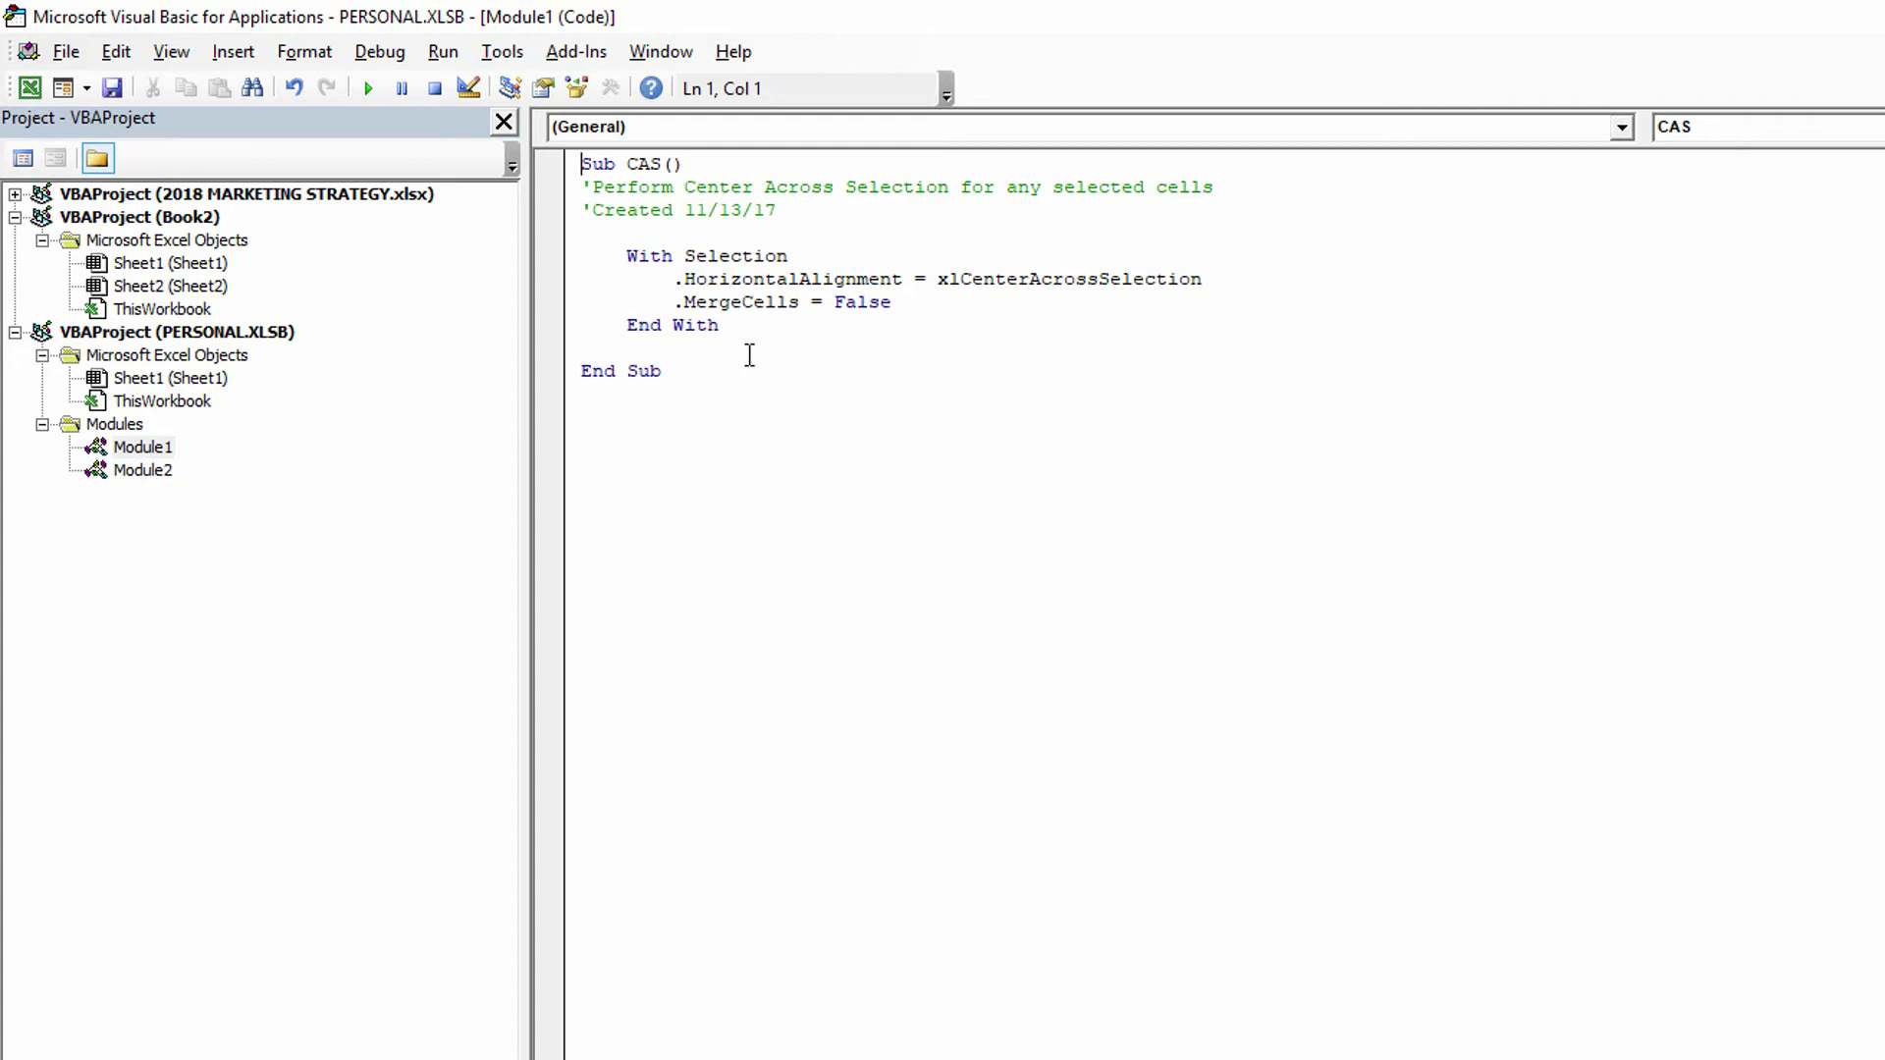
double_click(143, 472)
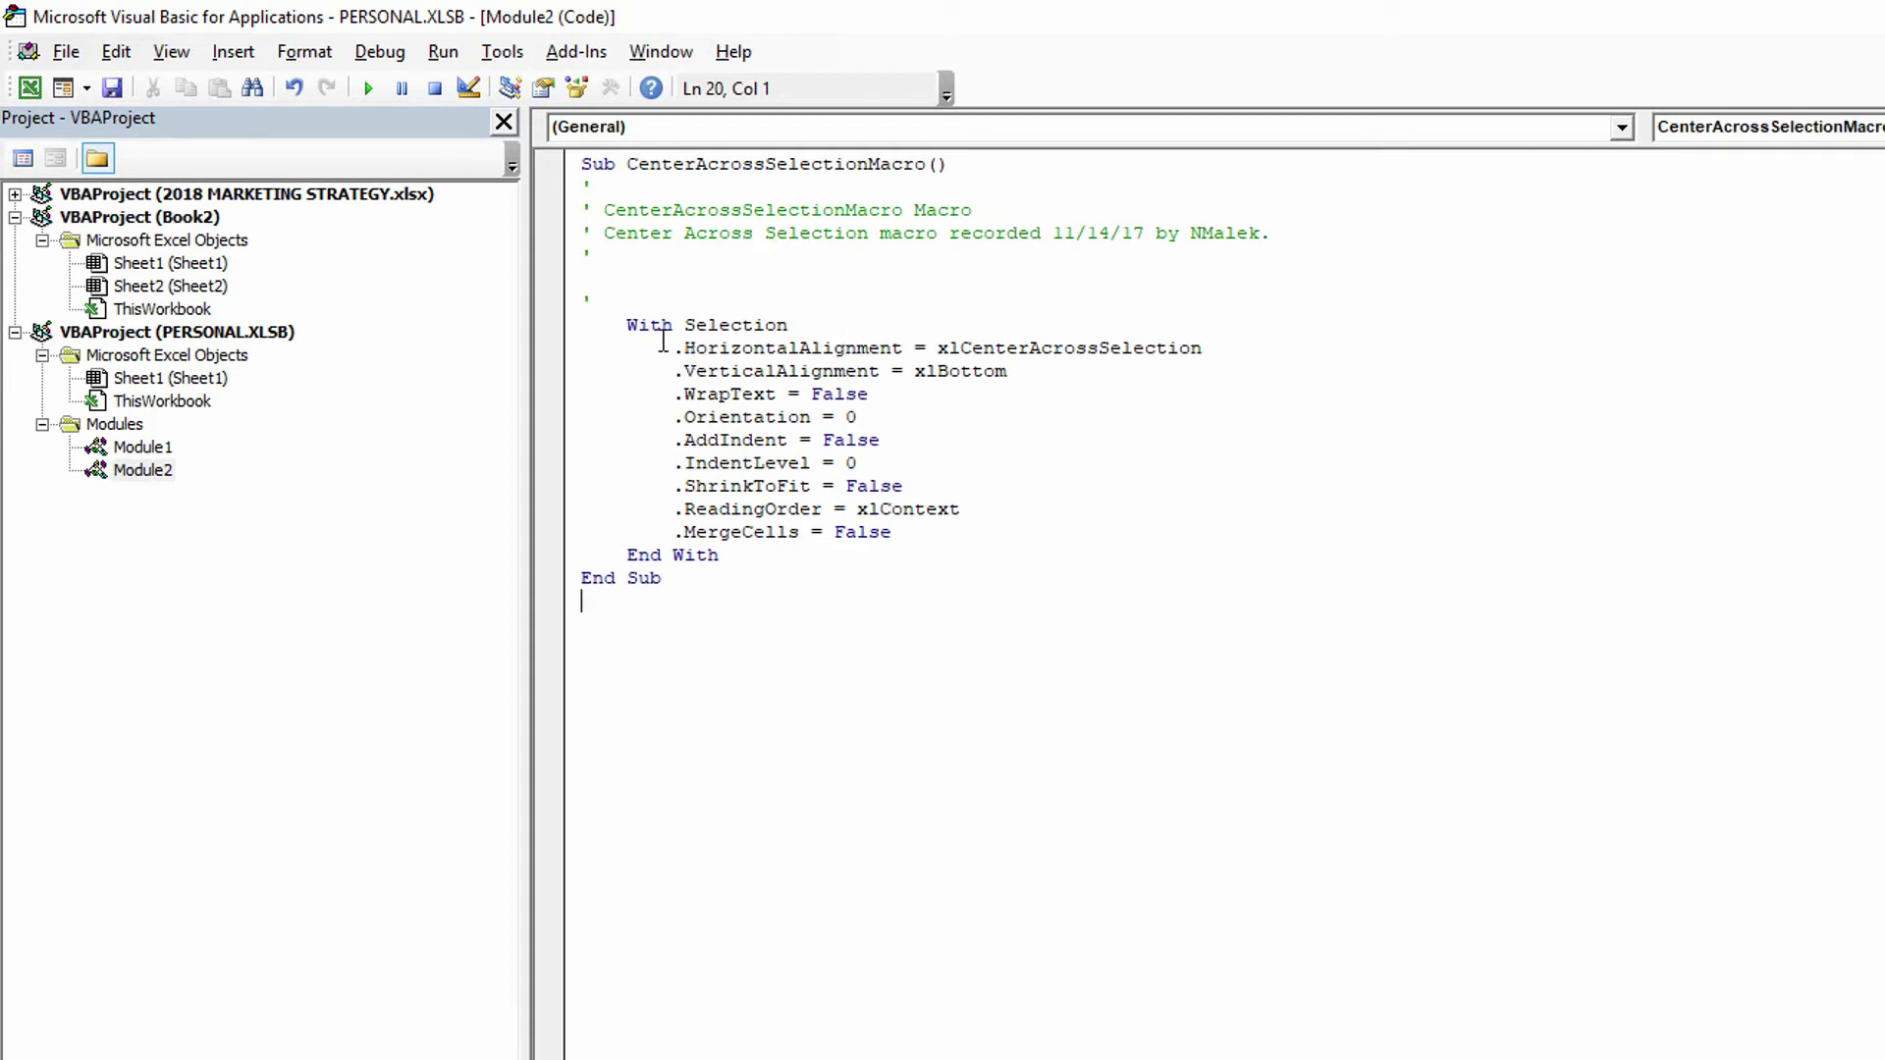
Step: Delete the VerticalAlignment through ReadingOrder lines, keeping only HorizontalAlignment and MergeCells = False
left_click_drag(685, 325, 787, 325)
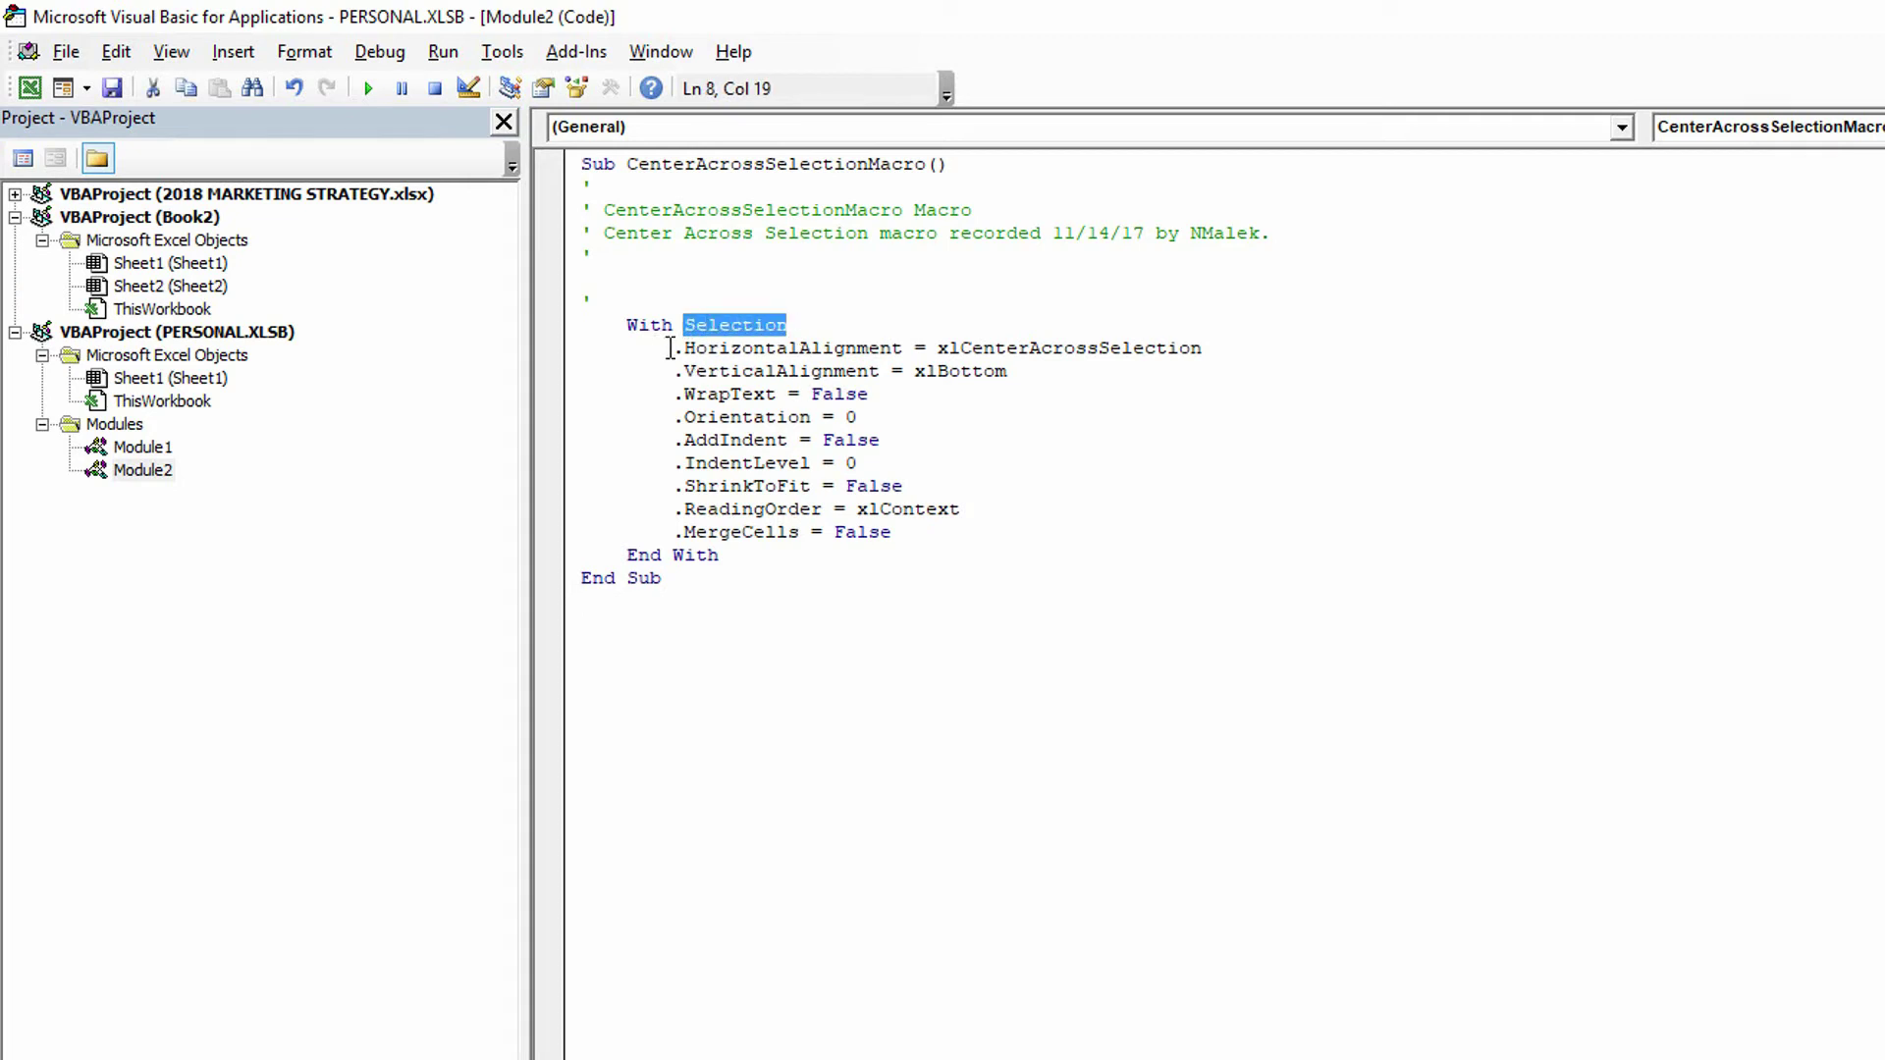
left_click_drag(673, 348, 1213, 341)
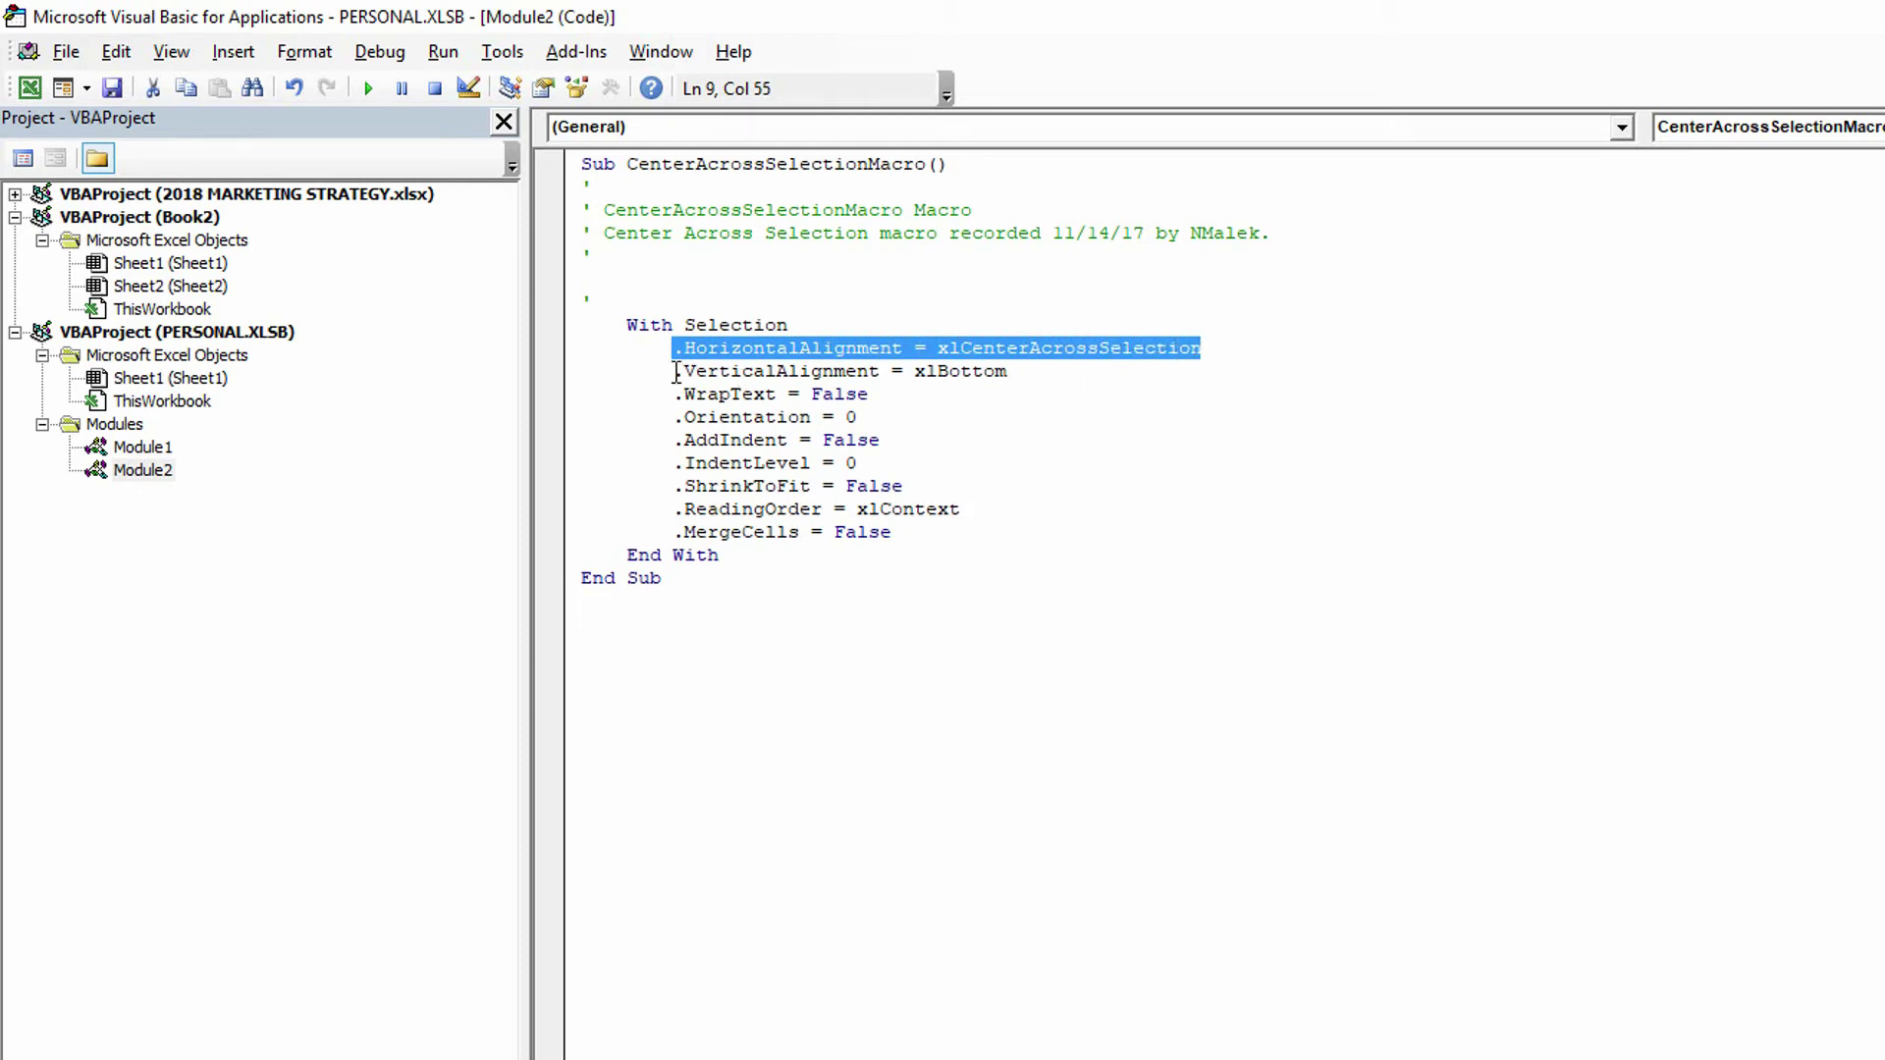
left_click_drag(674, 371, 1081, 516)
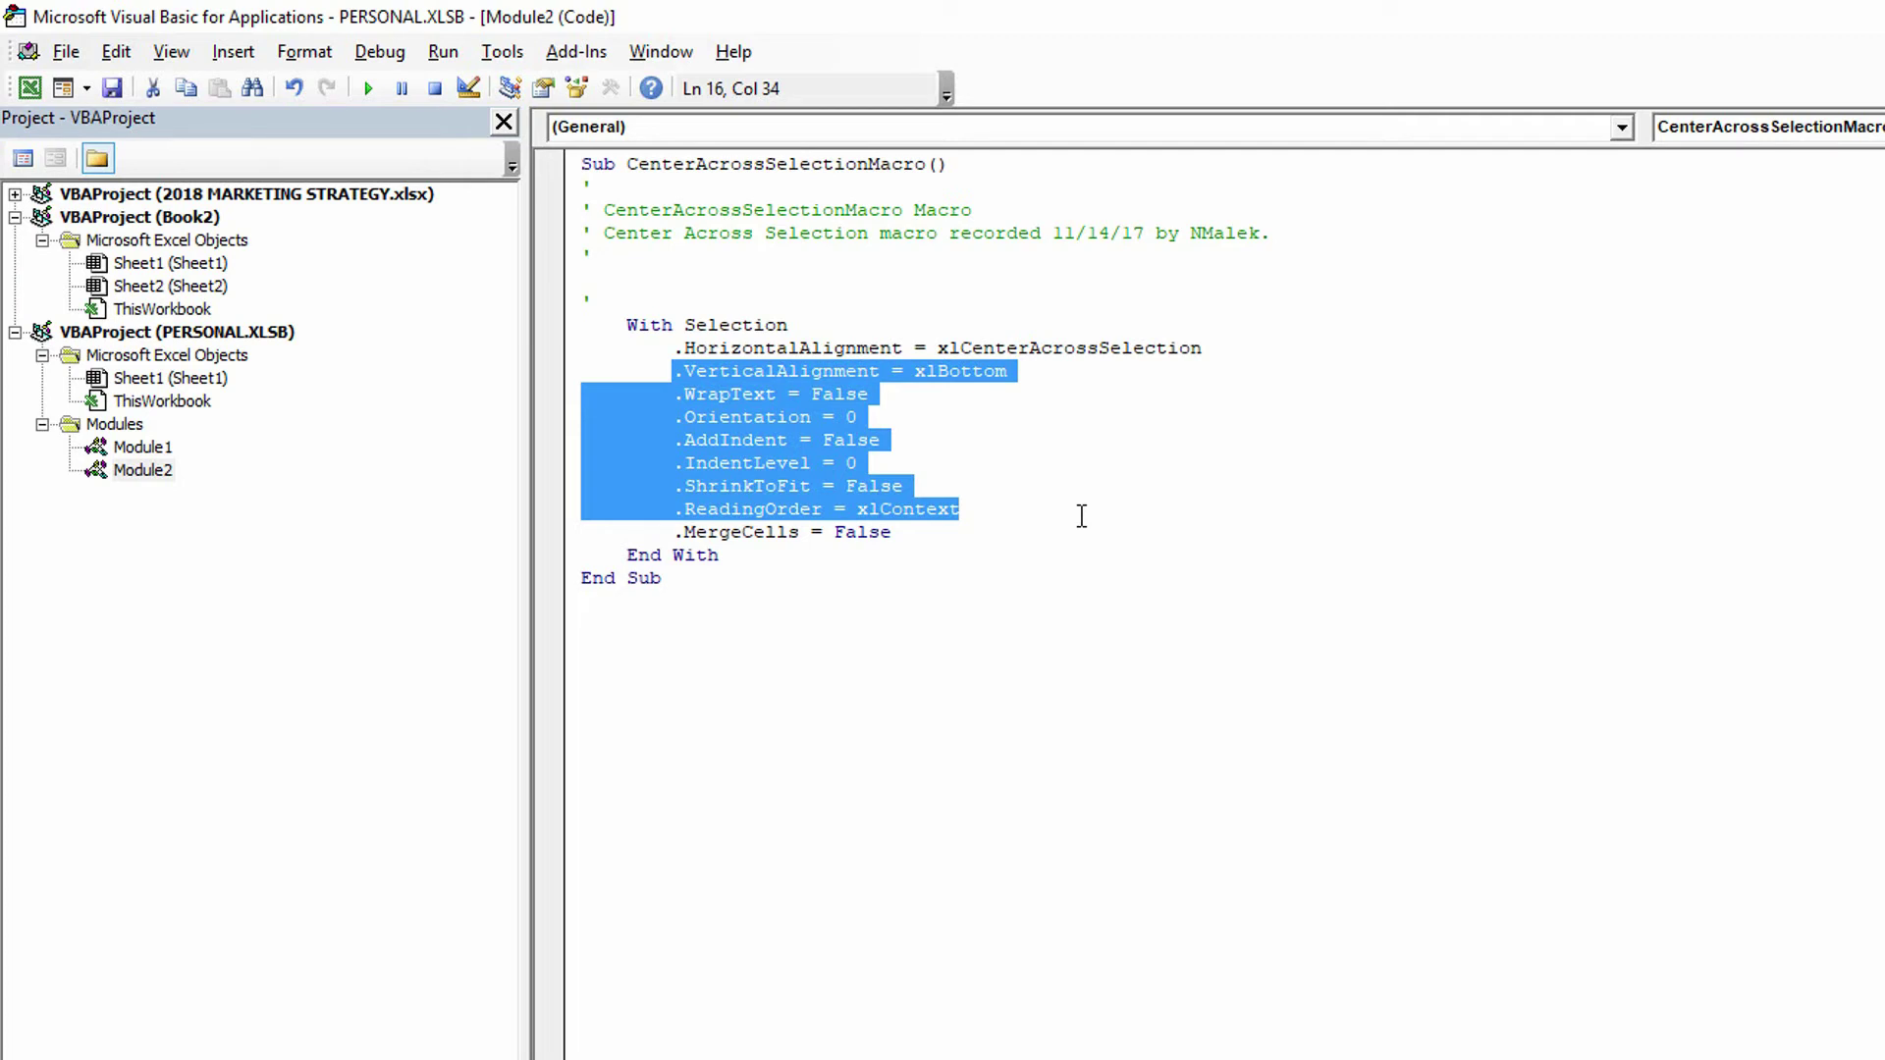
key("Delete")
key("Delete")
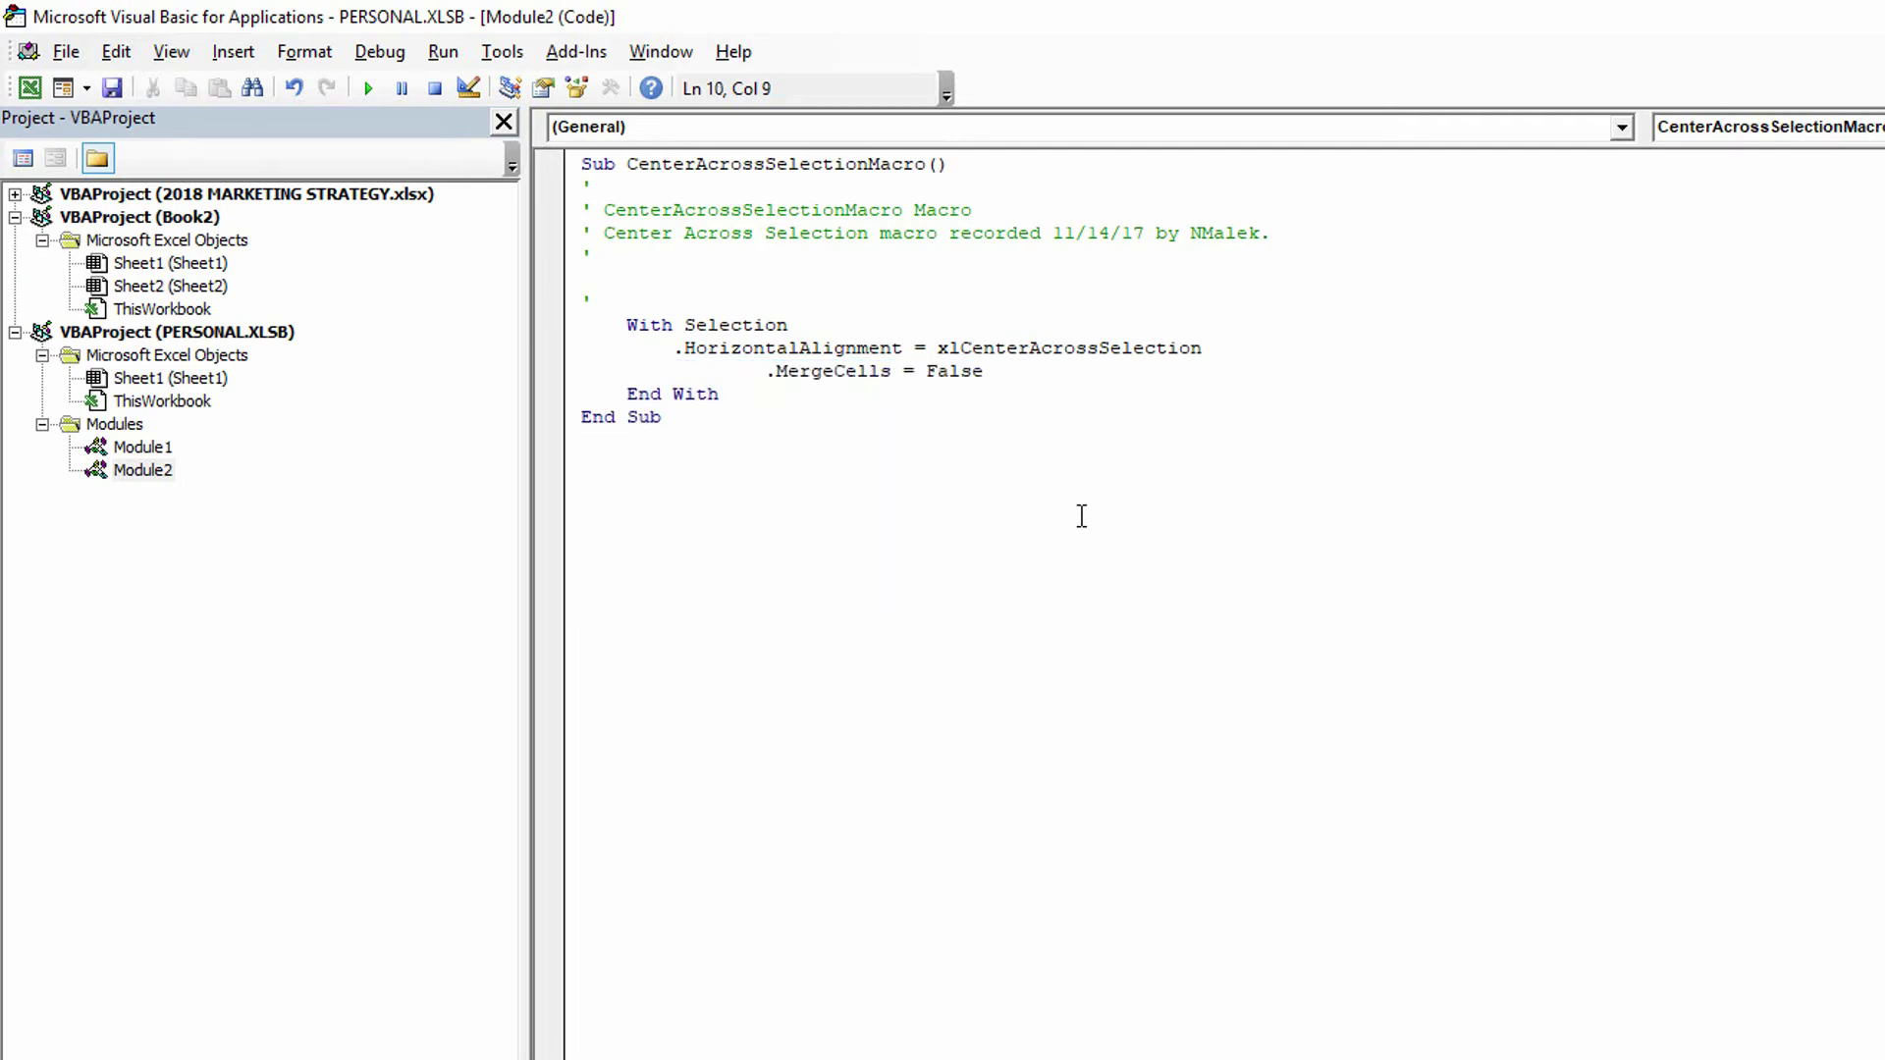
key("Delete")
key("Delete")
key("Delete")
key("Delete")
key("Delete")
key("Delete")
key("Delete")
key("Delete")
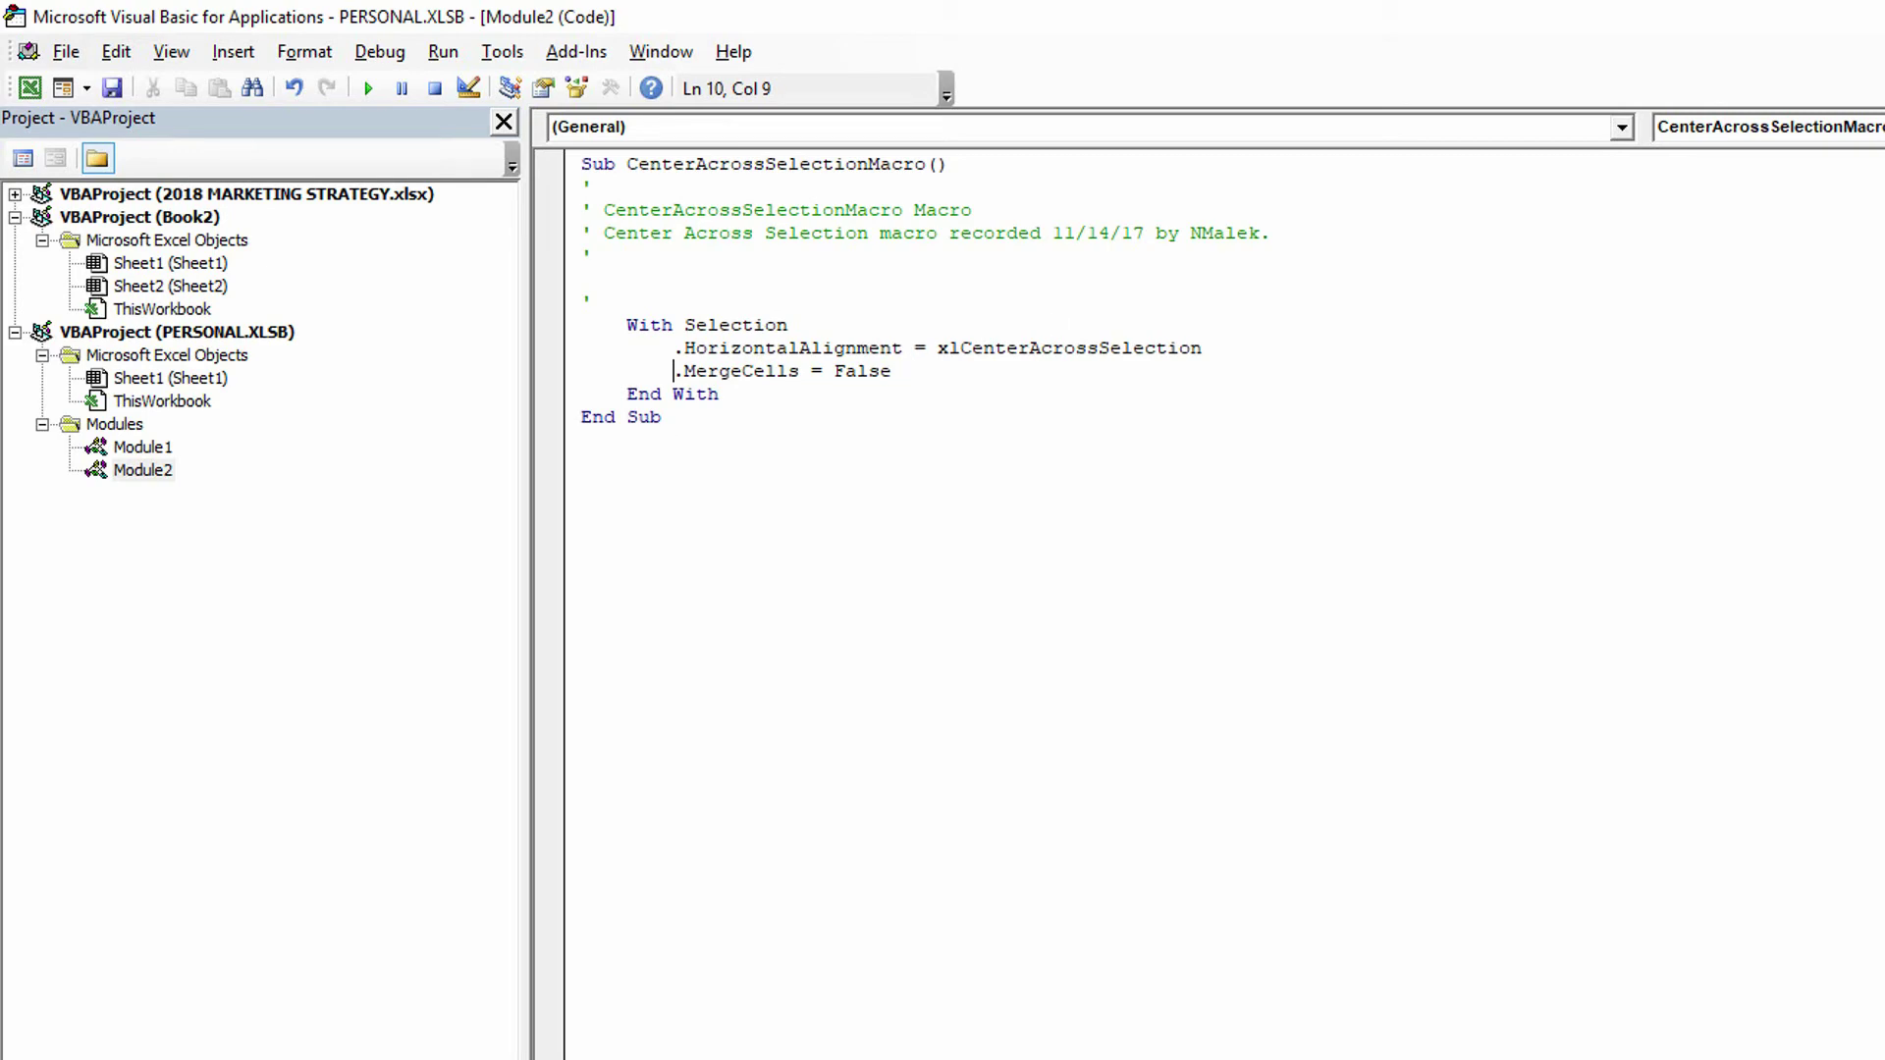
Step: Back in Book2, confirm CAS and CenterAcrossSelectionMacro are listed in the Macro dialog, then close it
key("alt+F11")
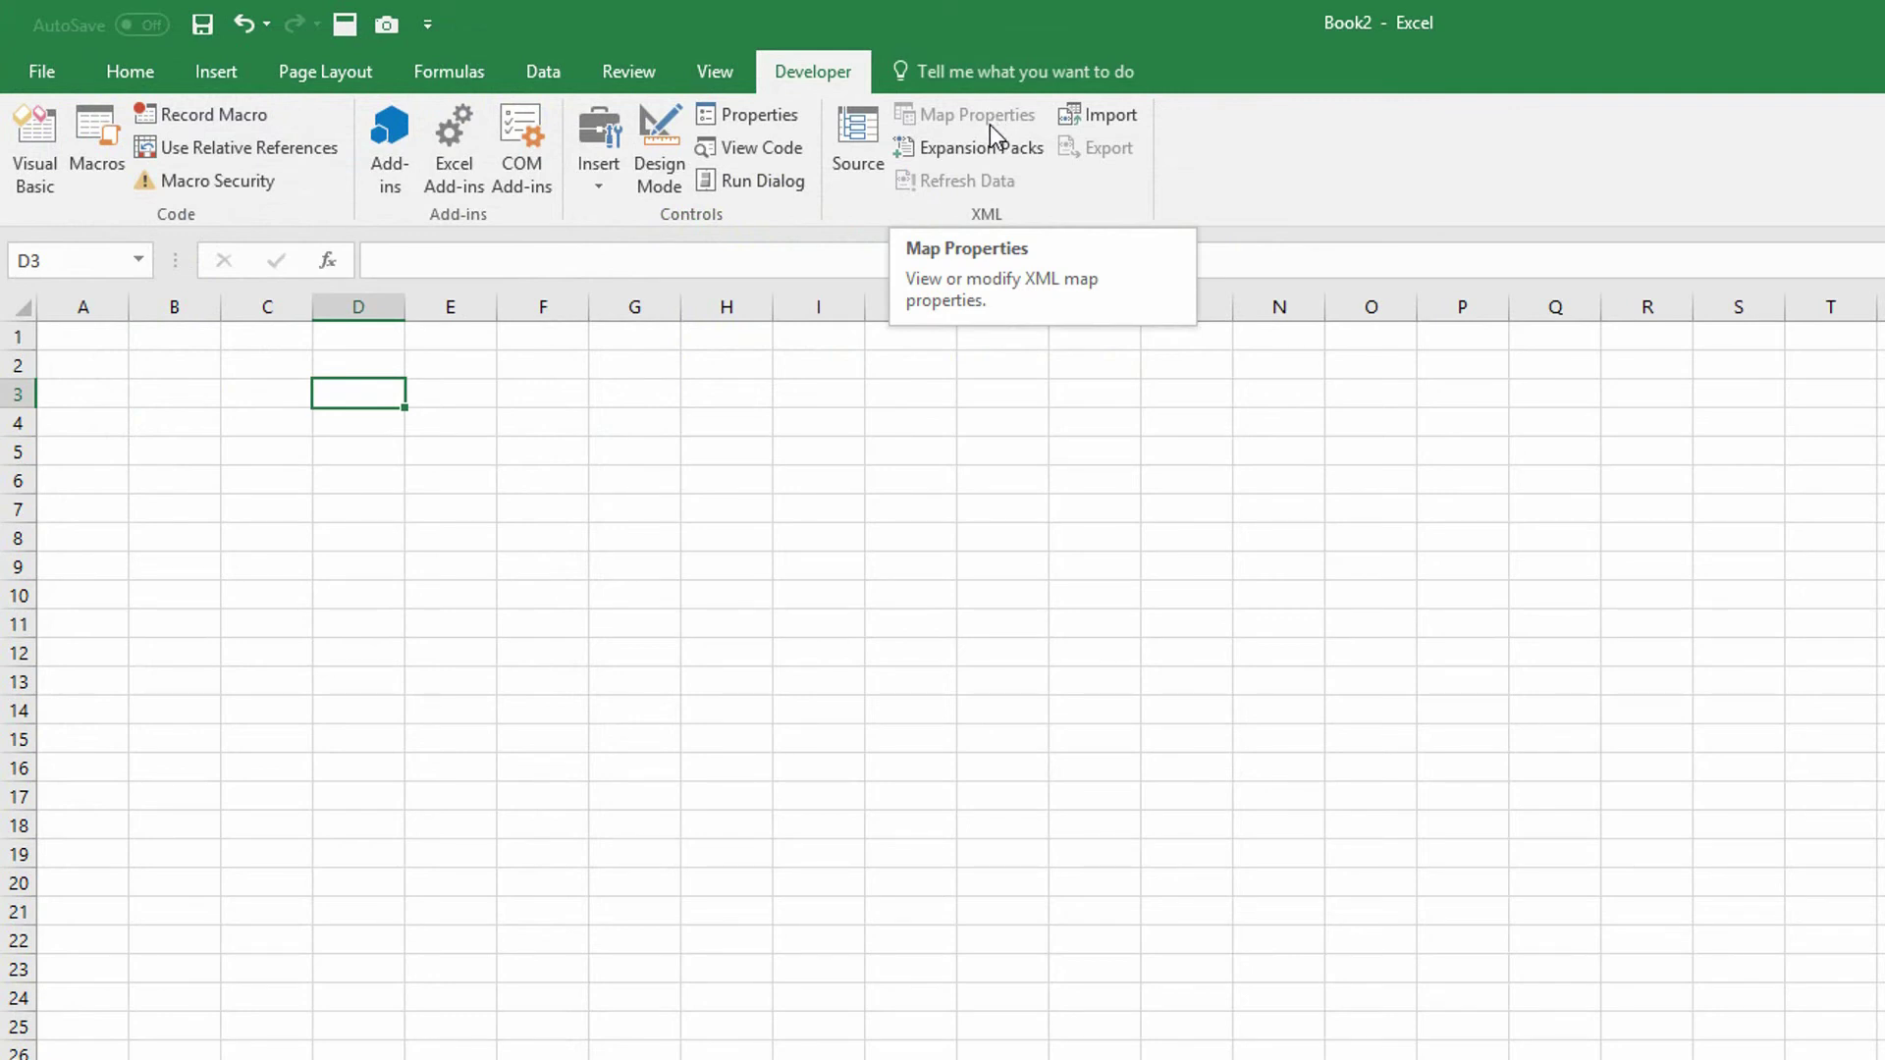
left_click(81, 184)
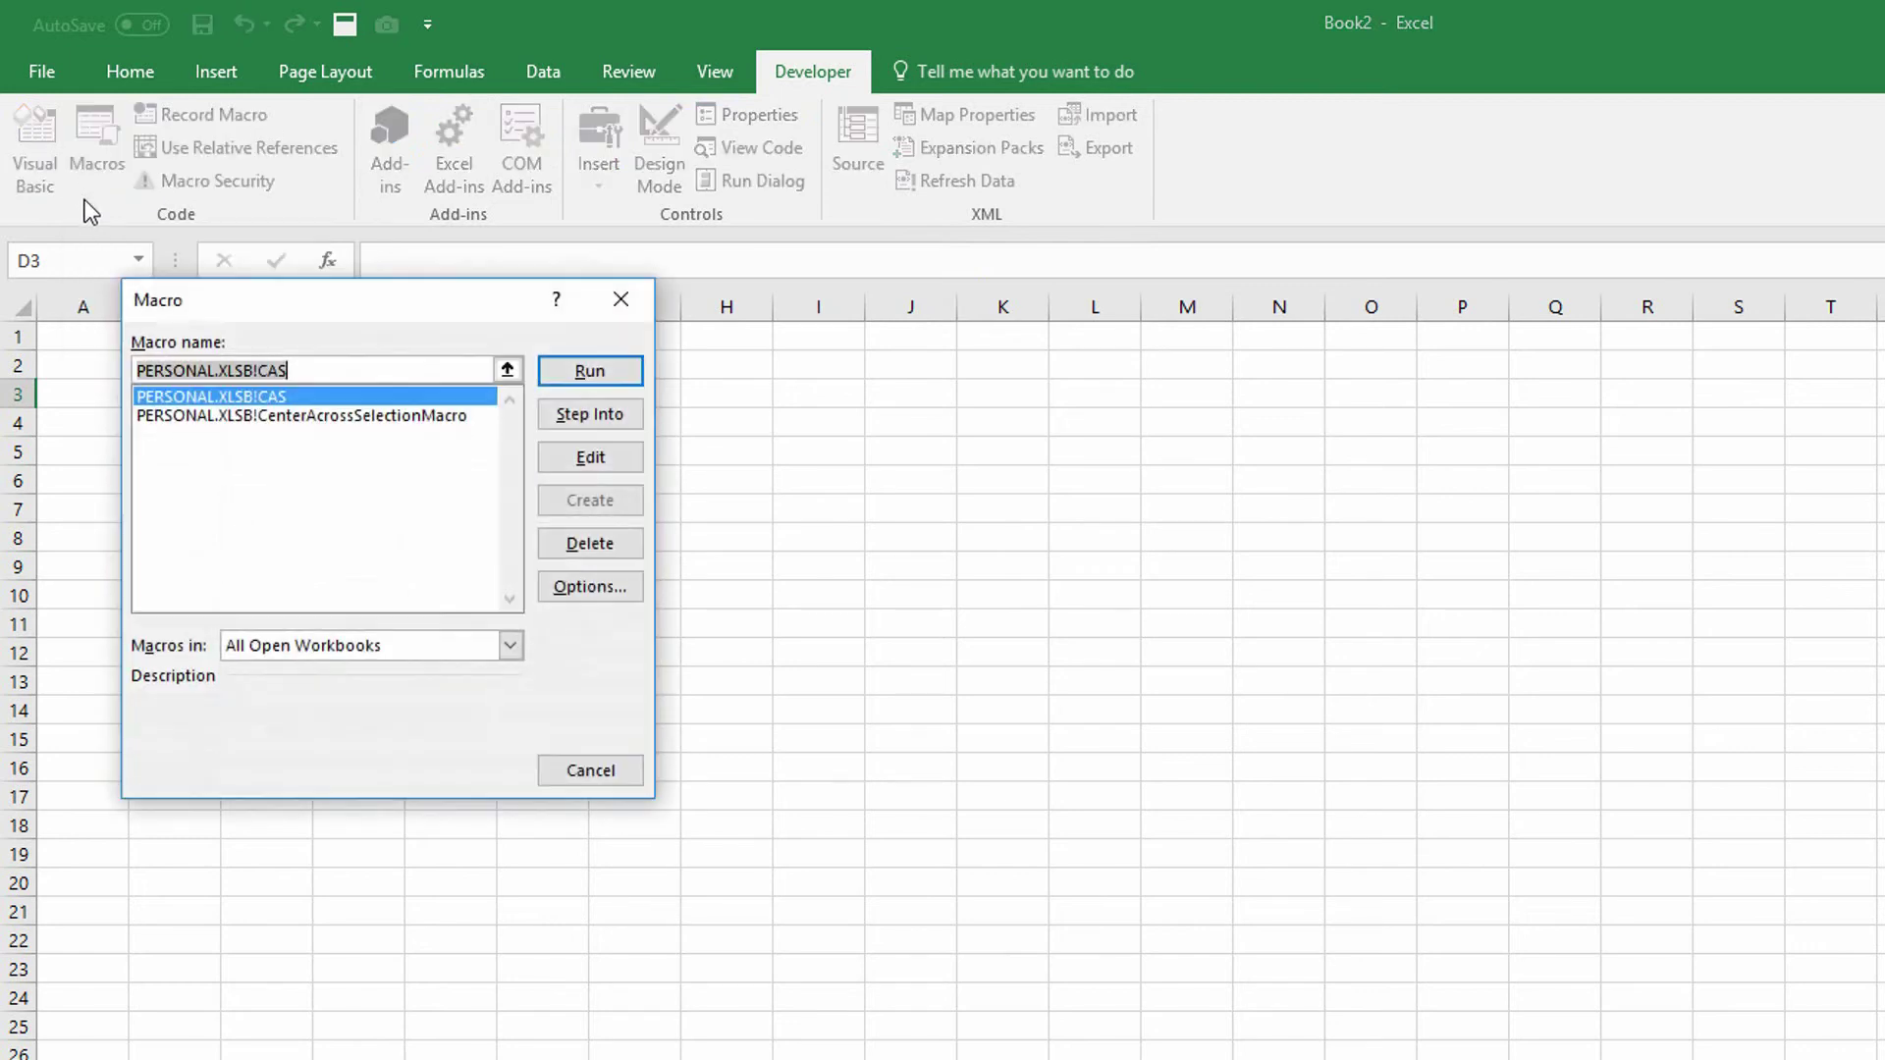
left_click(283, 416)
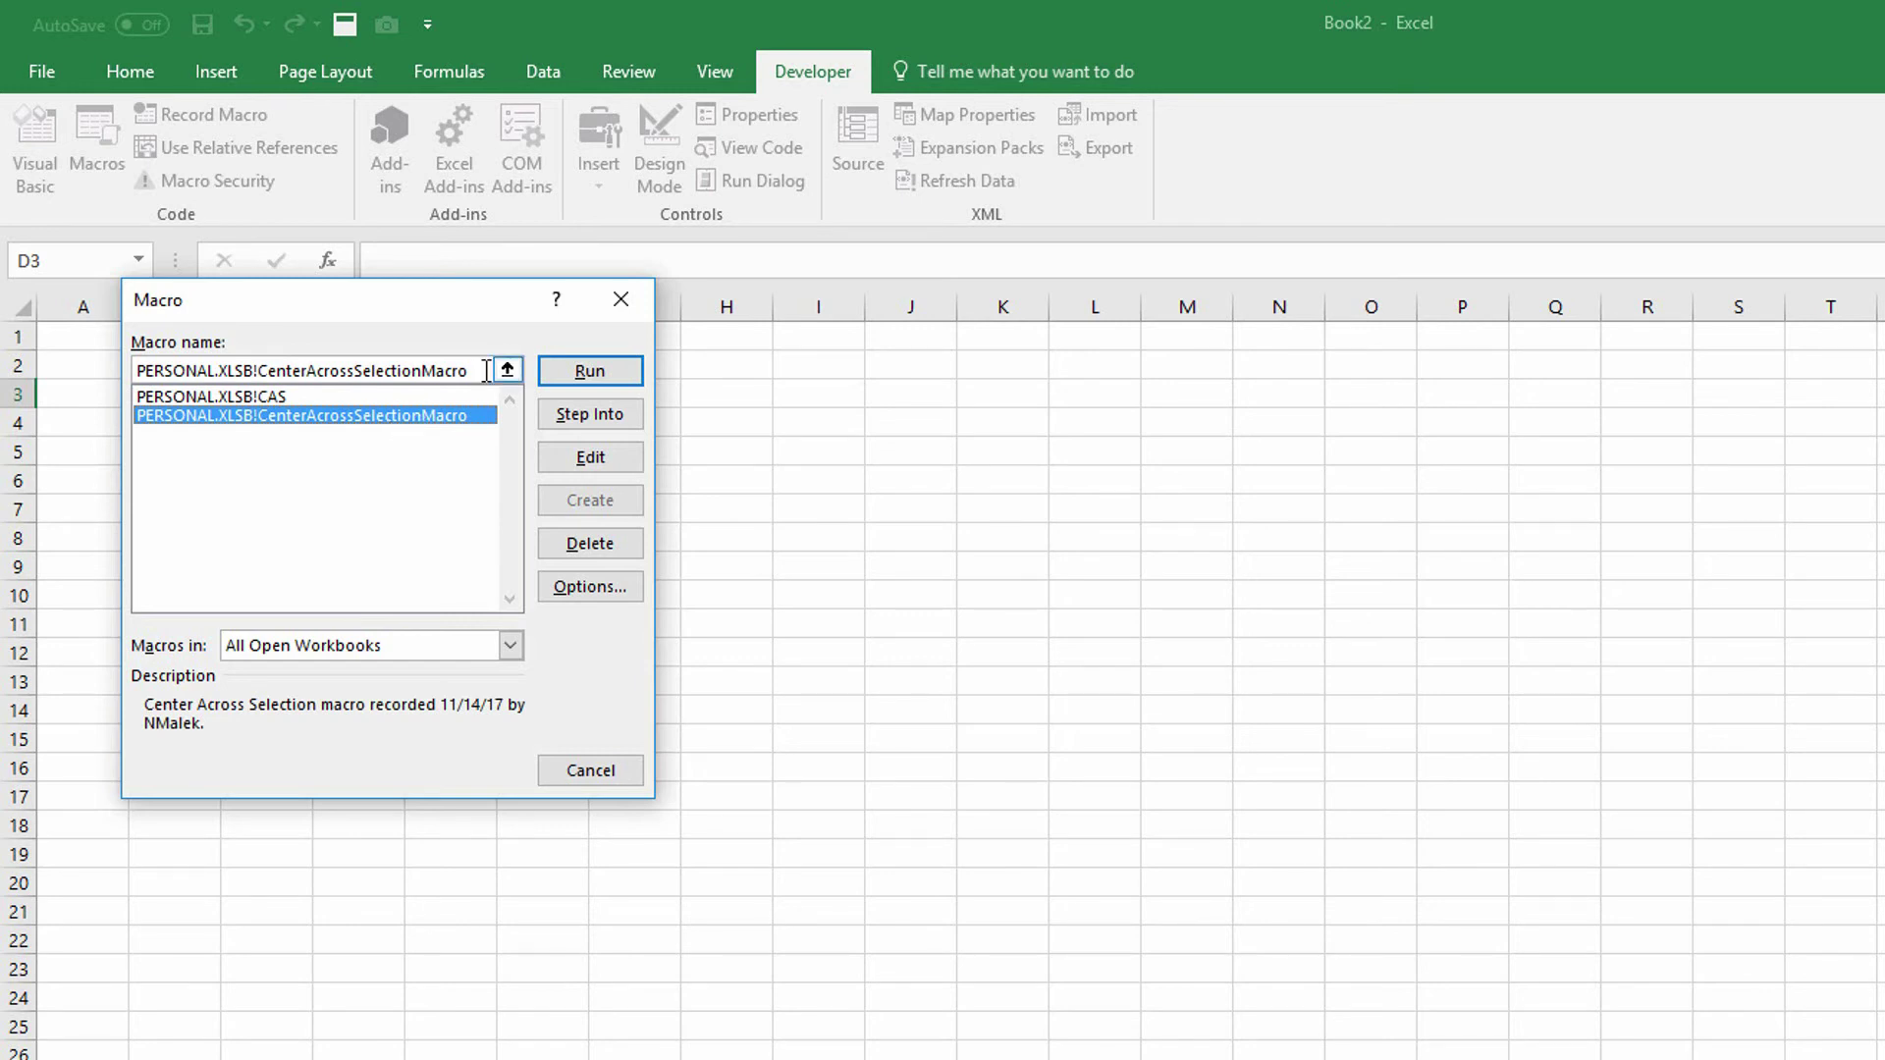
left_click(607, 301)
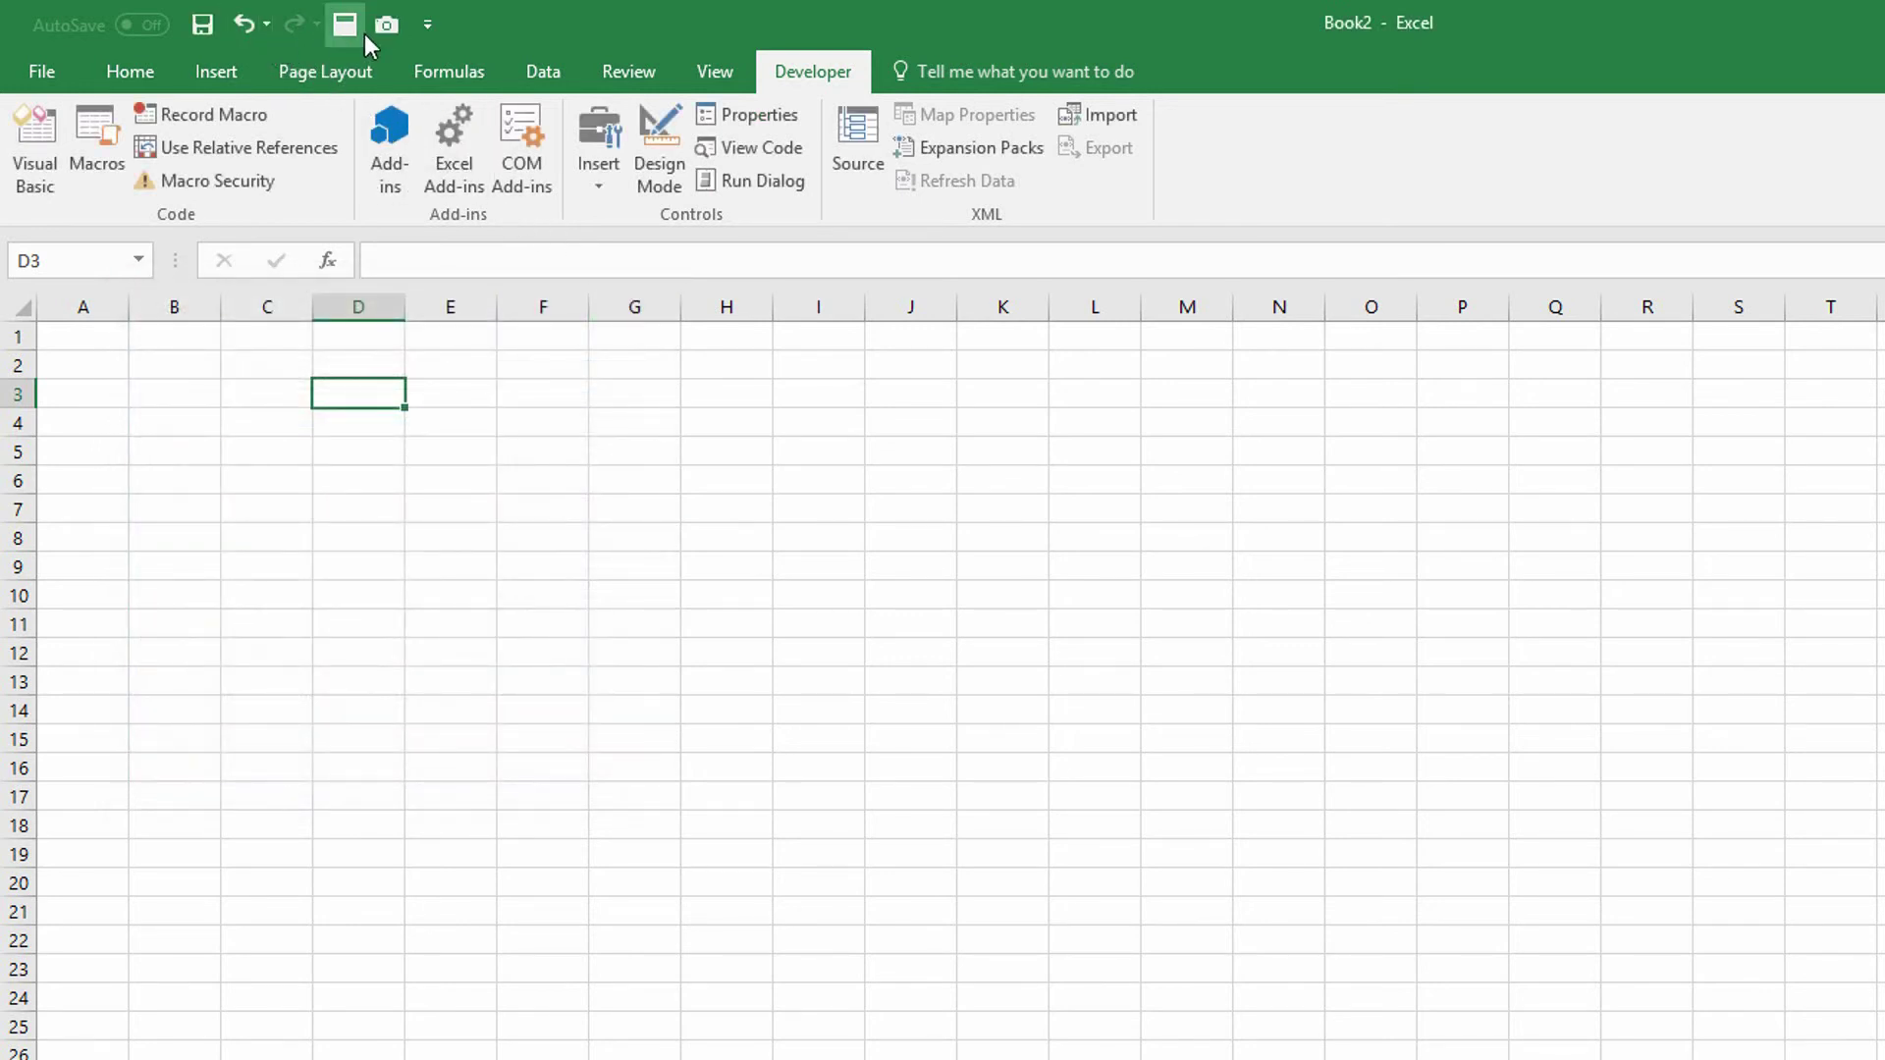
Step: Add PERSONAL.XLSB!CenterAcrossSelectionMacro from the Macros category to the Quick Access Toolbar
left_click(428, 27)
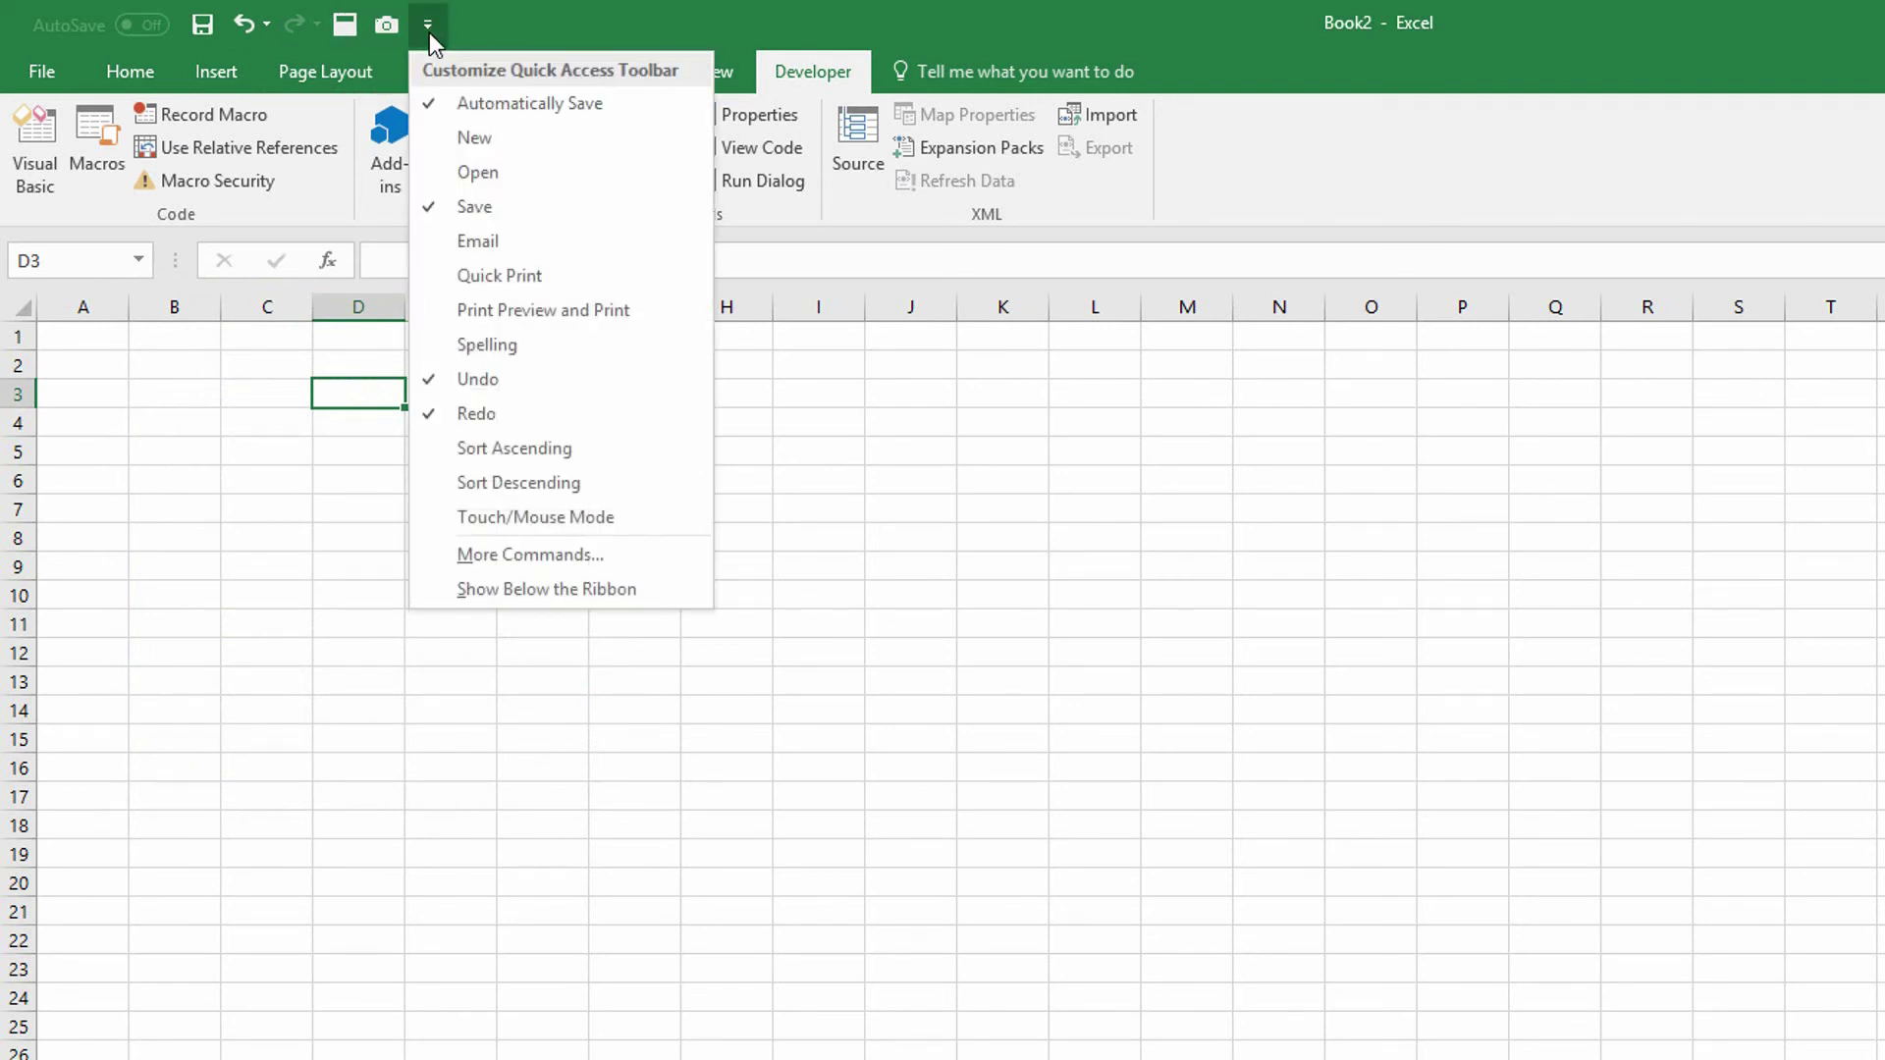
left_click(534, 555)
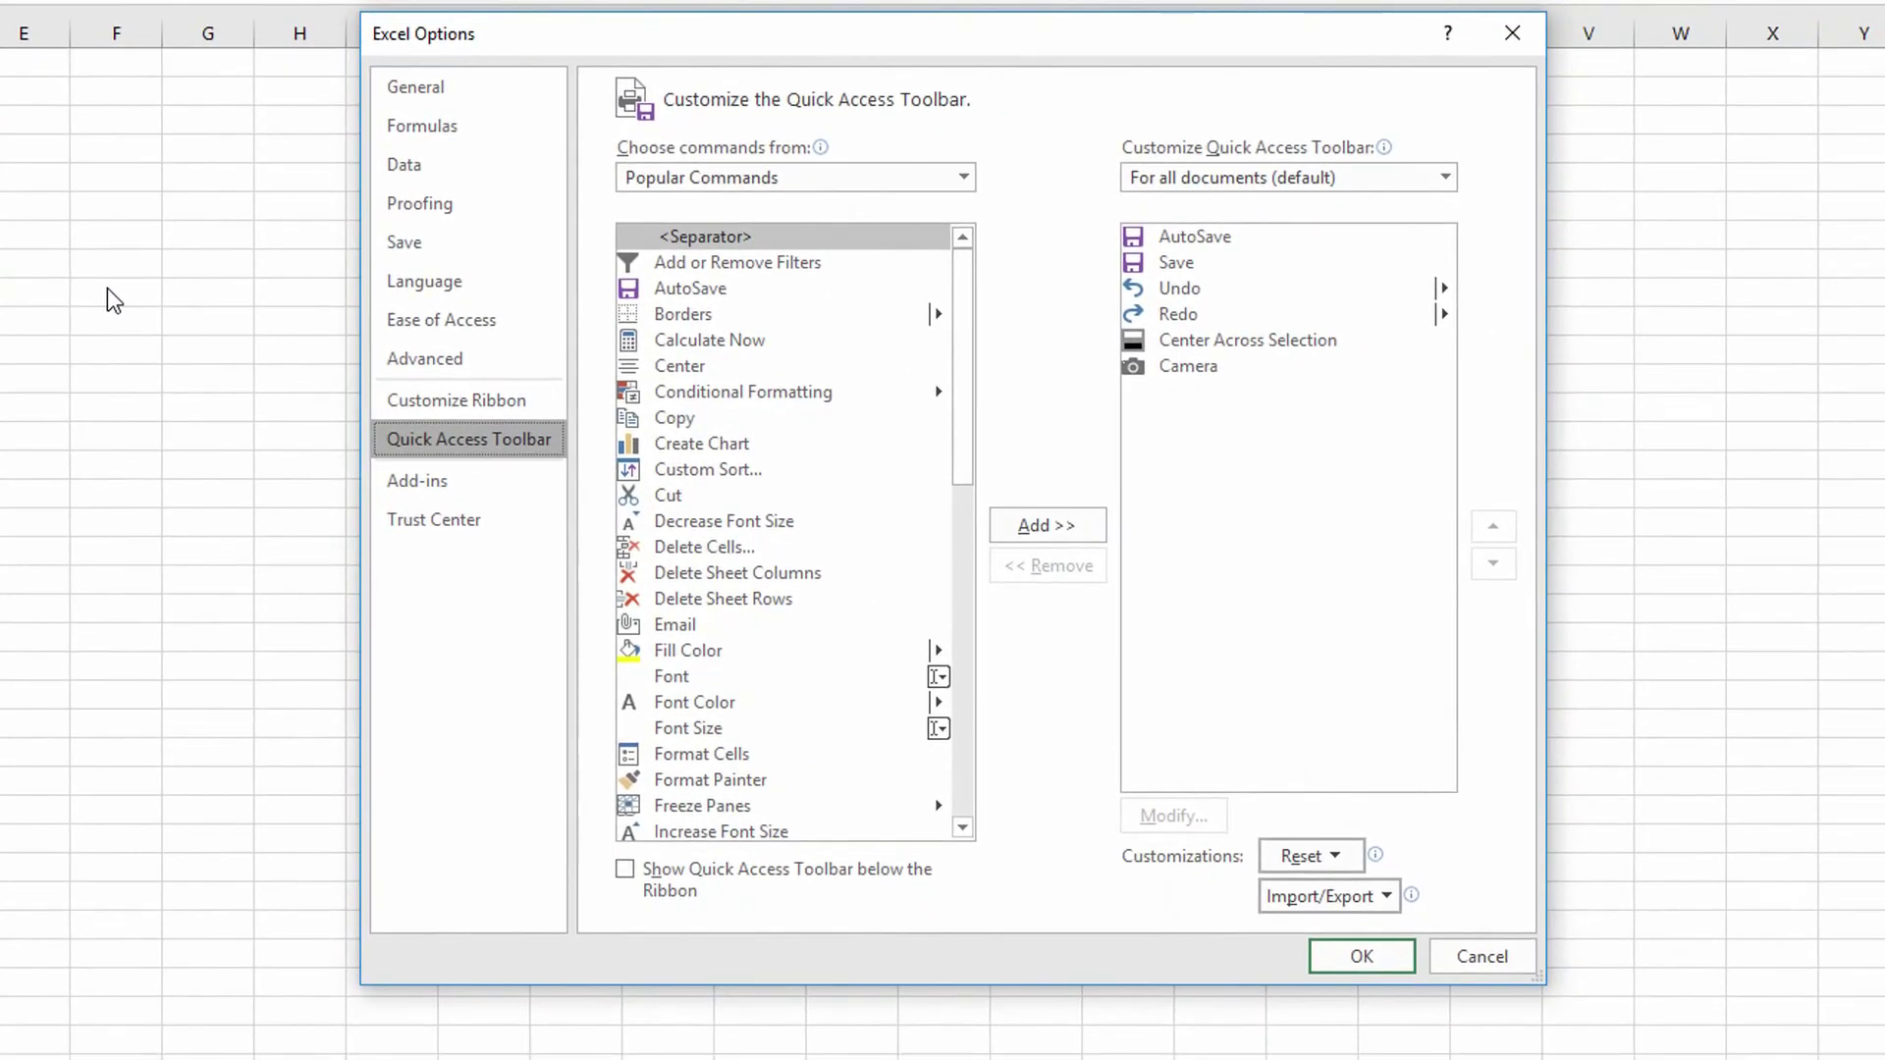
left_click(962, 179)
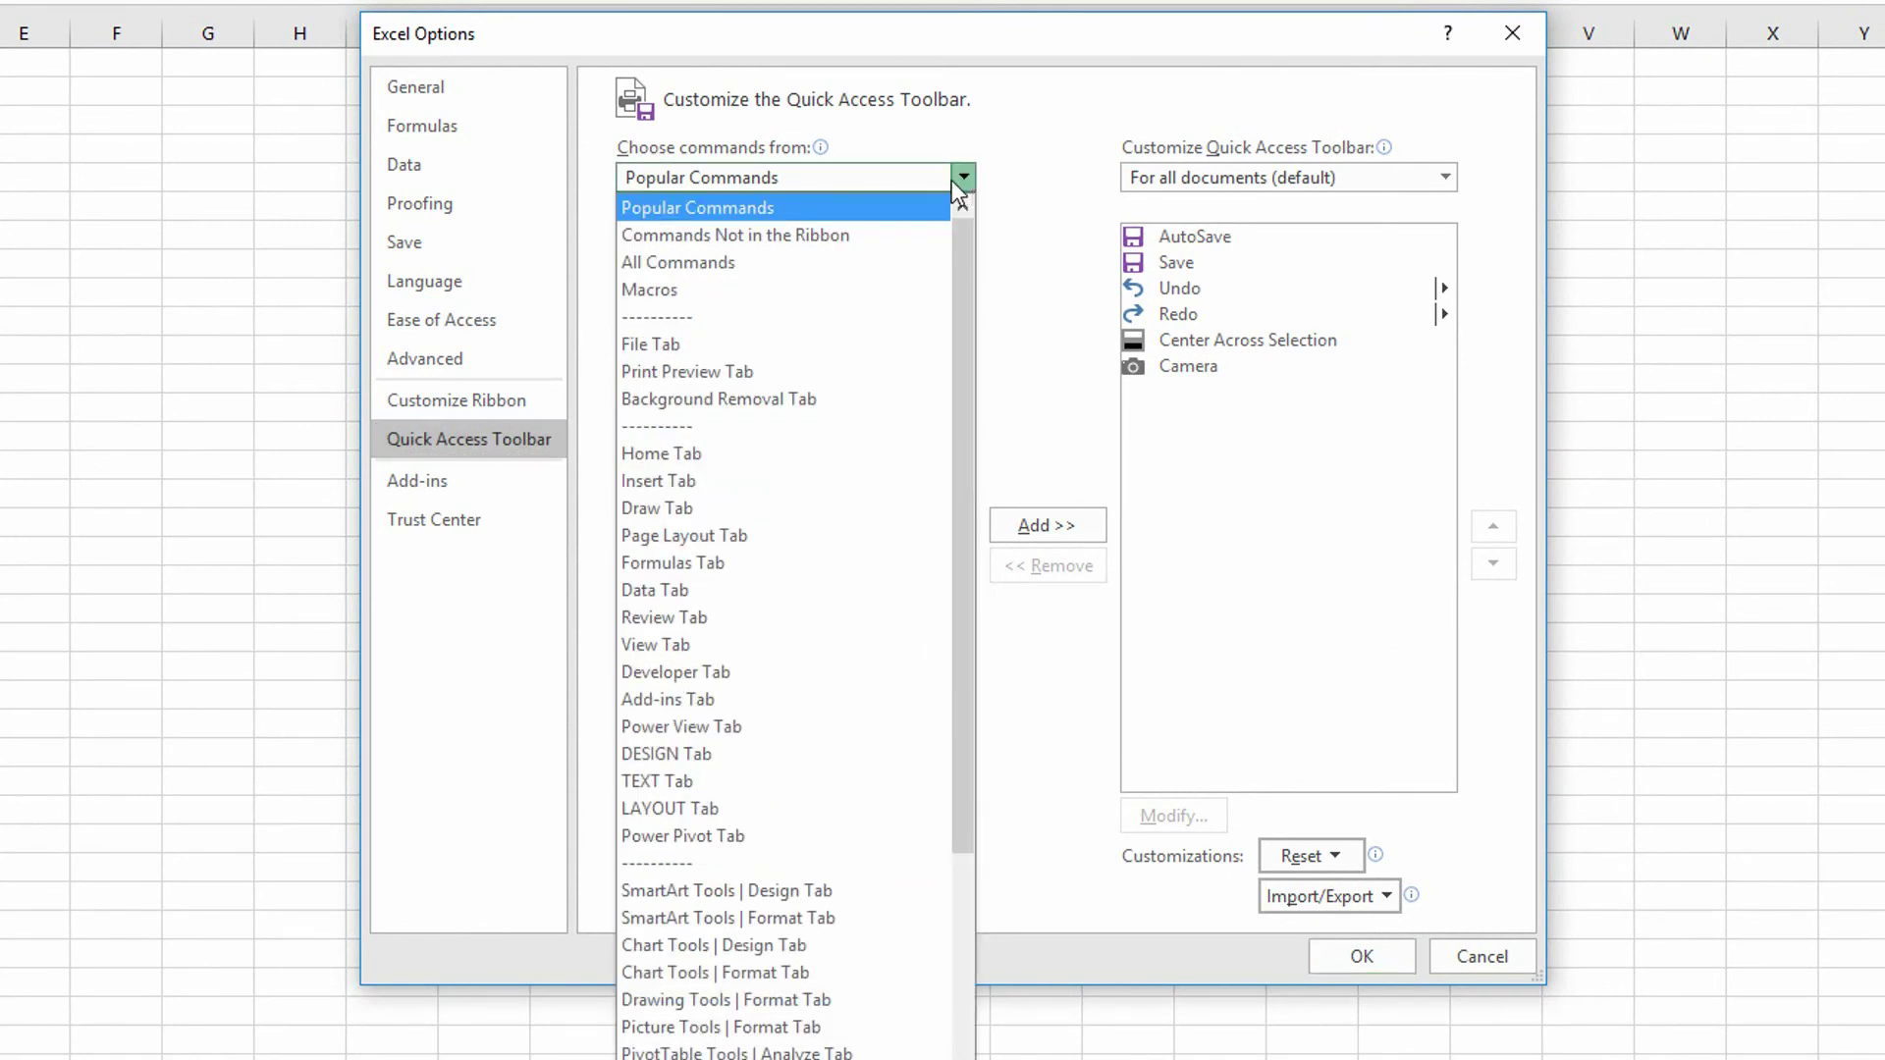
left_click(688, 292)
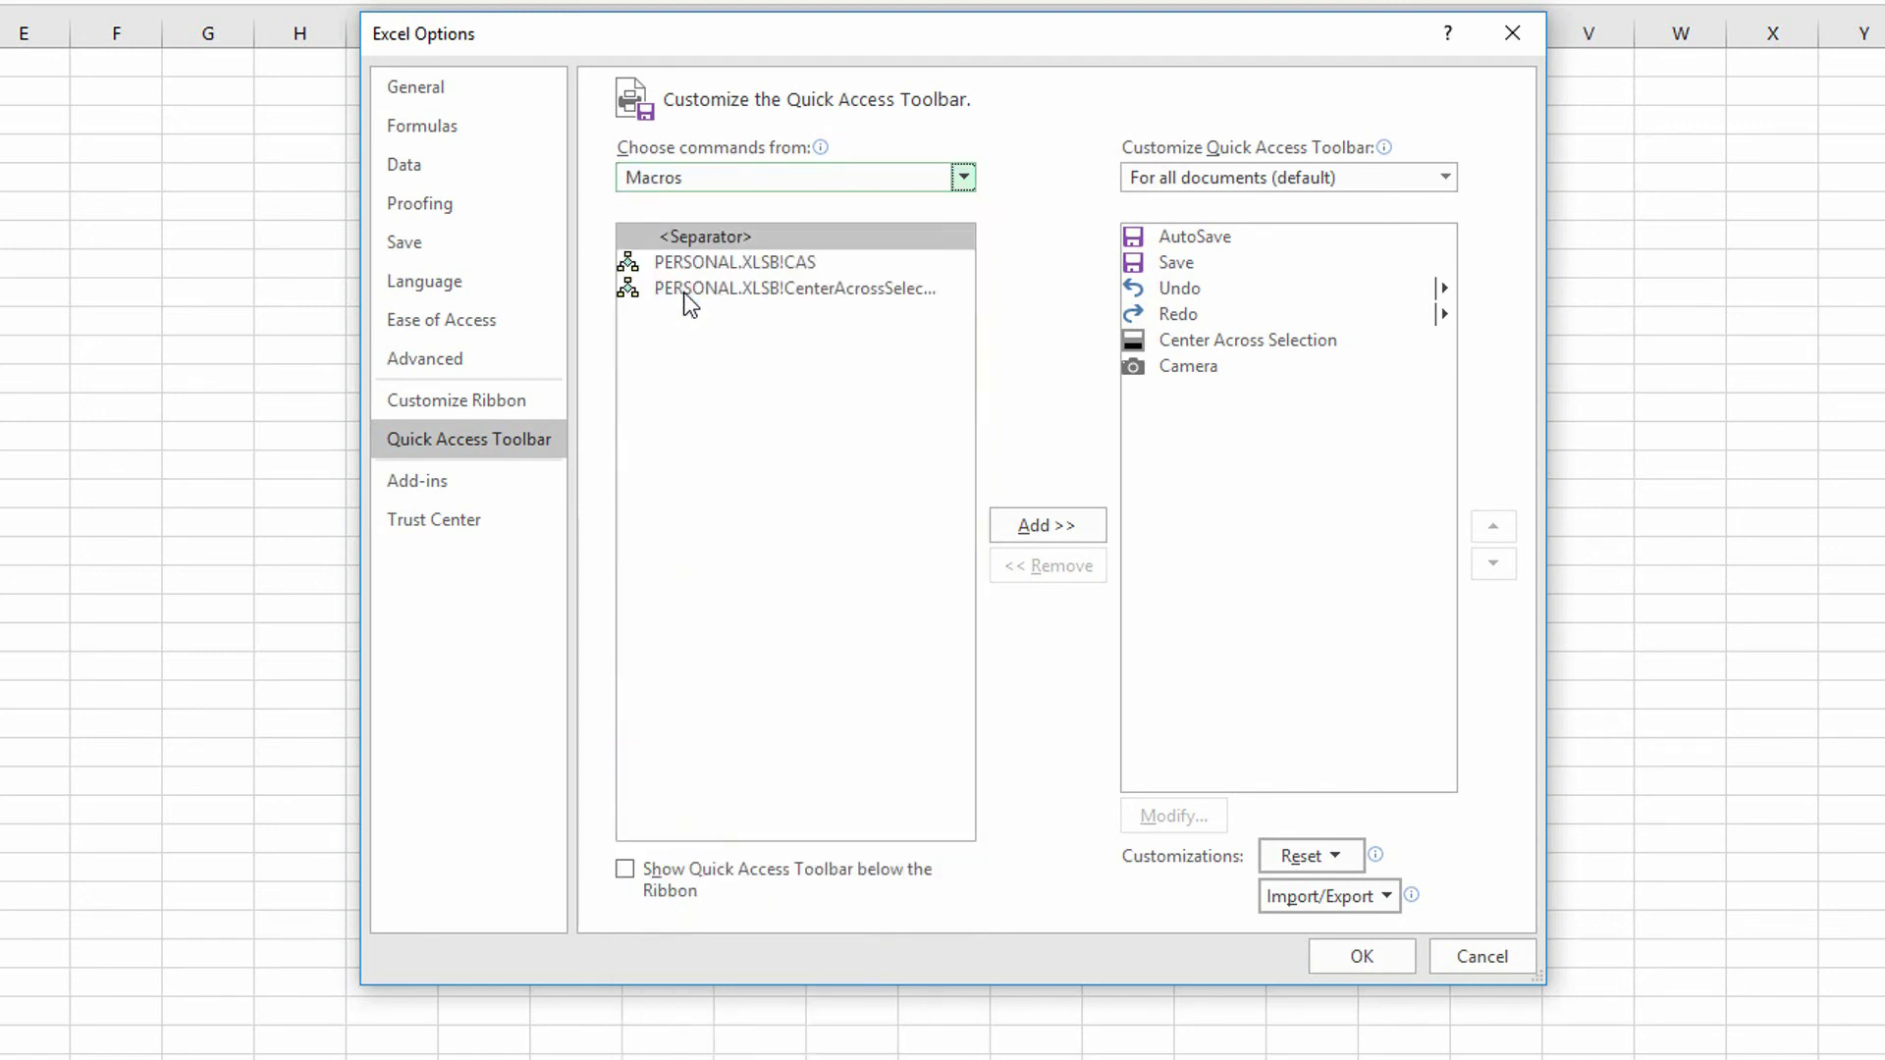
left_click(762, 290)
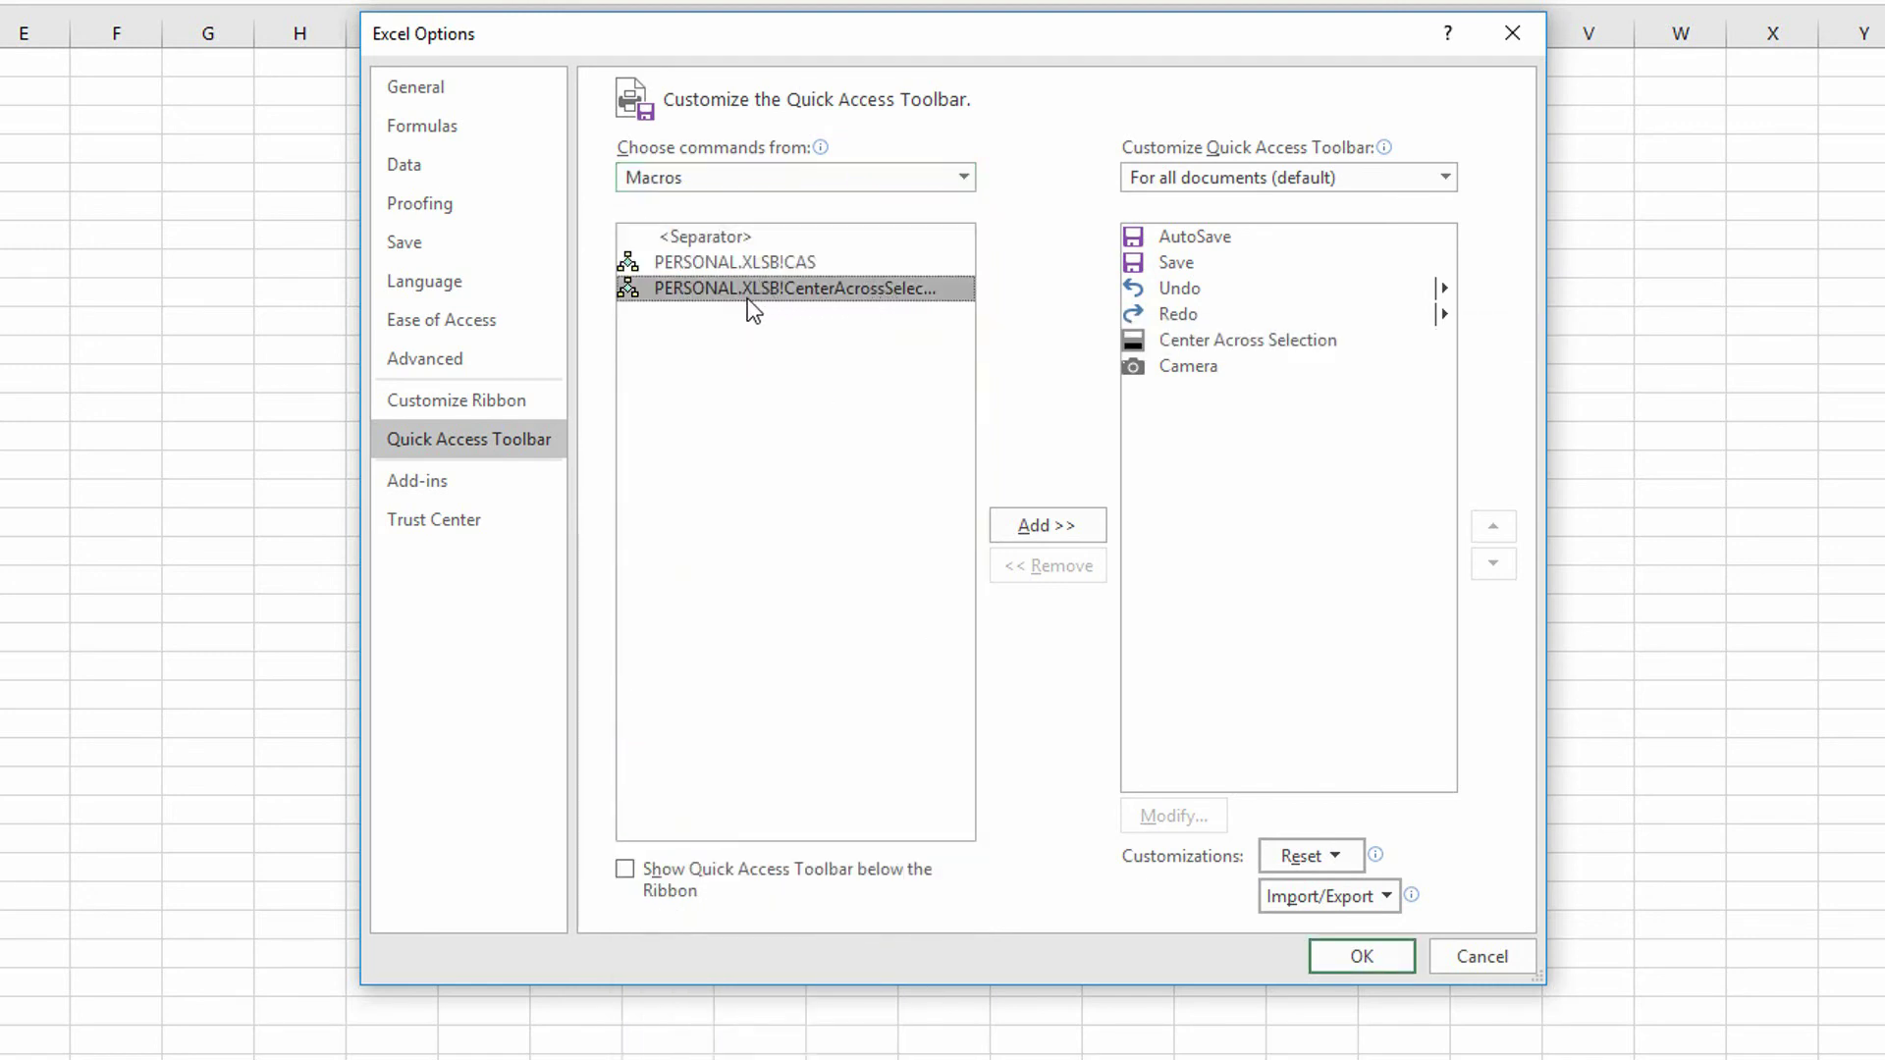
left_click(1039, 528)
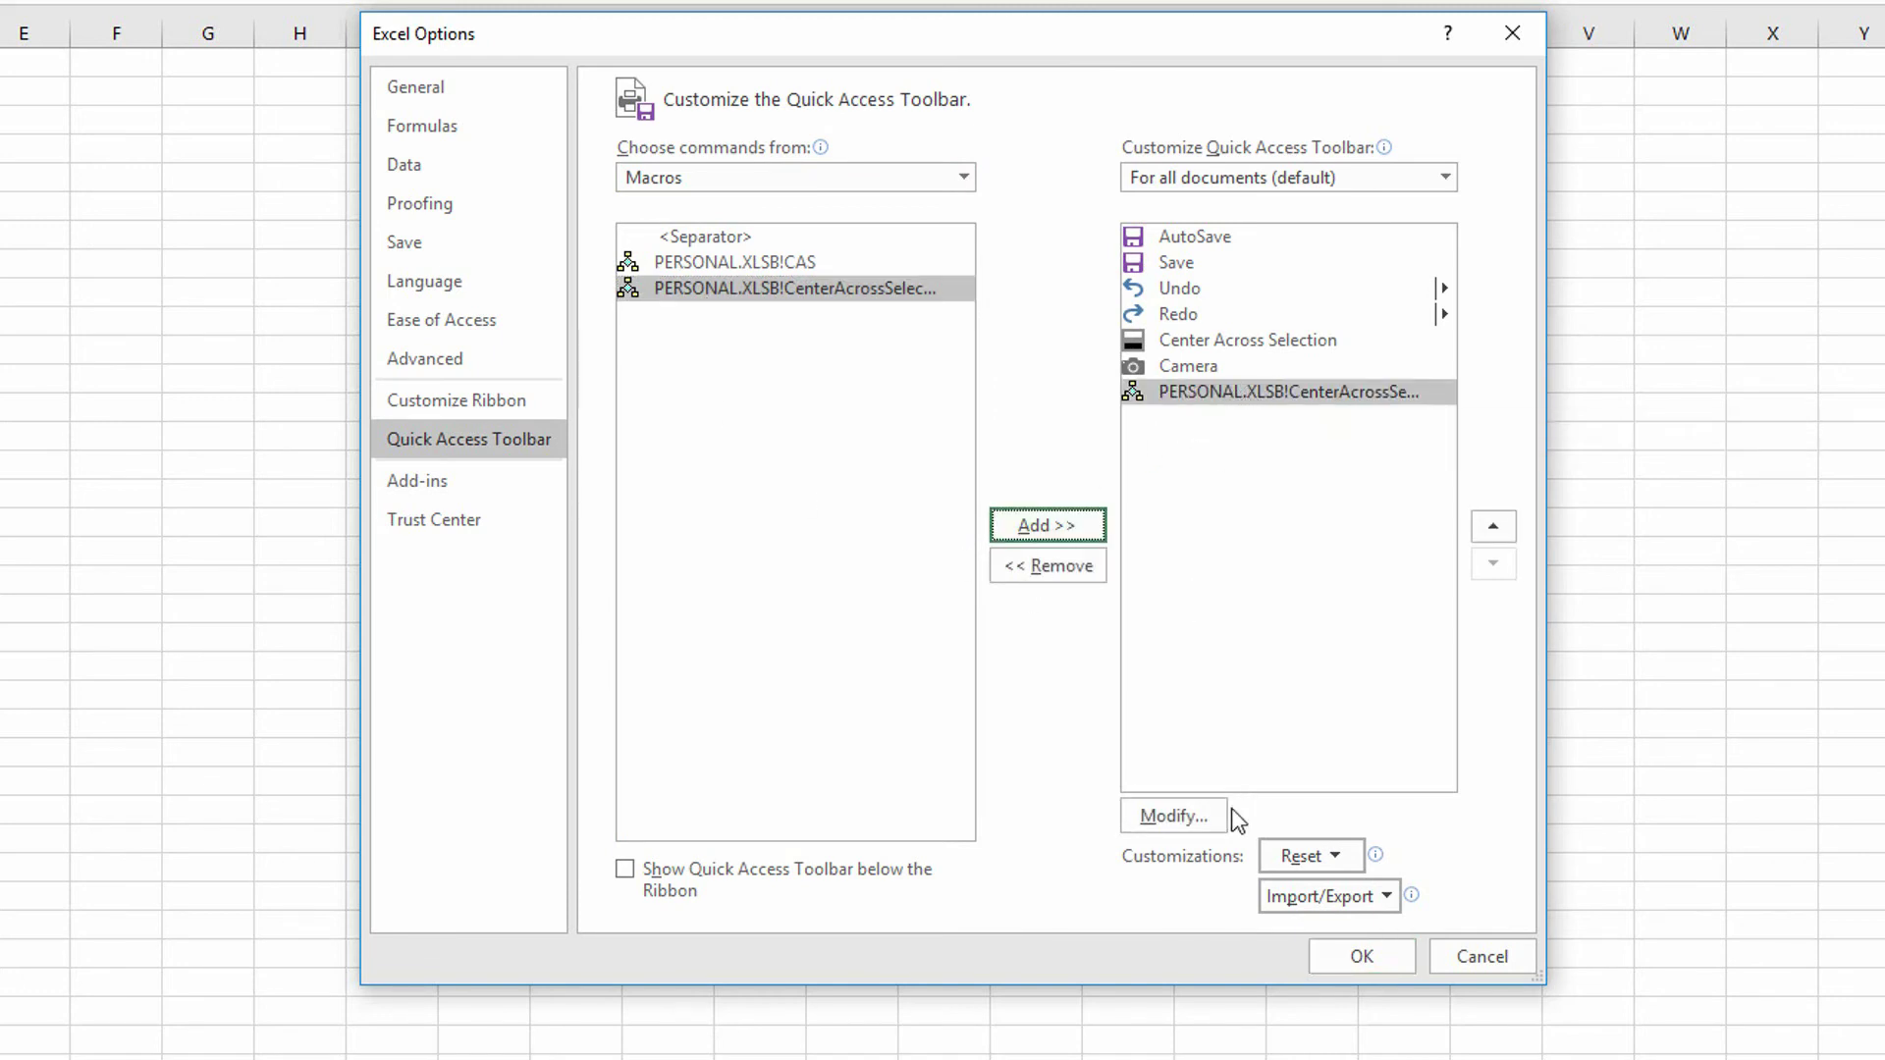
Step: Give the toolbar macro a black-bordered box icon and display name 'Center Across', then save the changes
left_click(1194, 817)
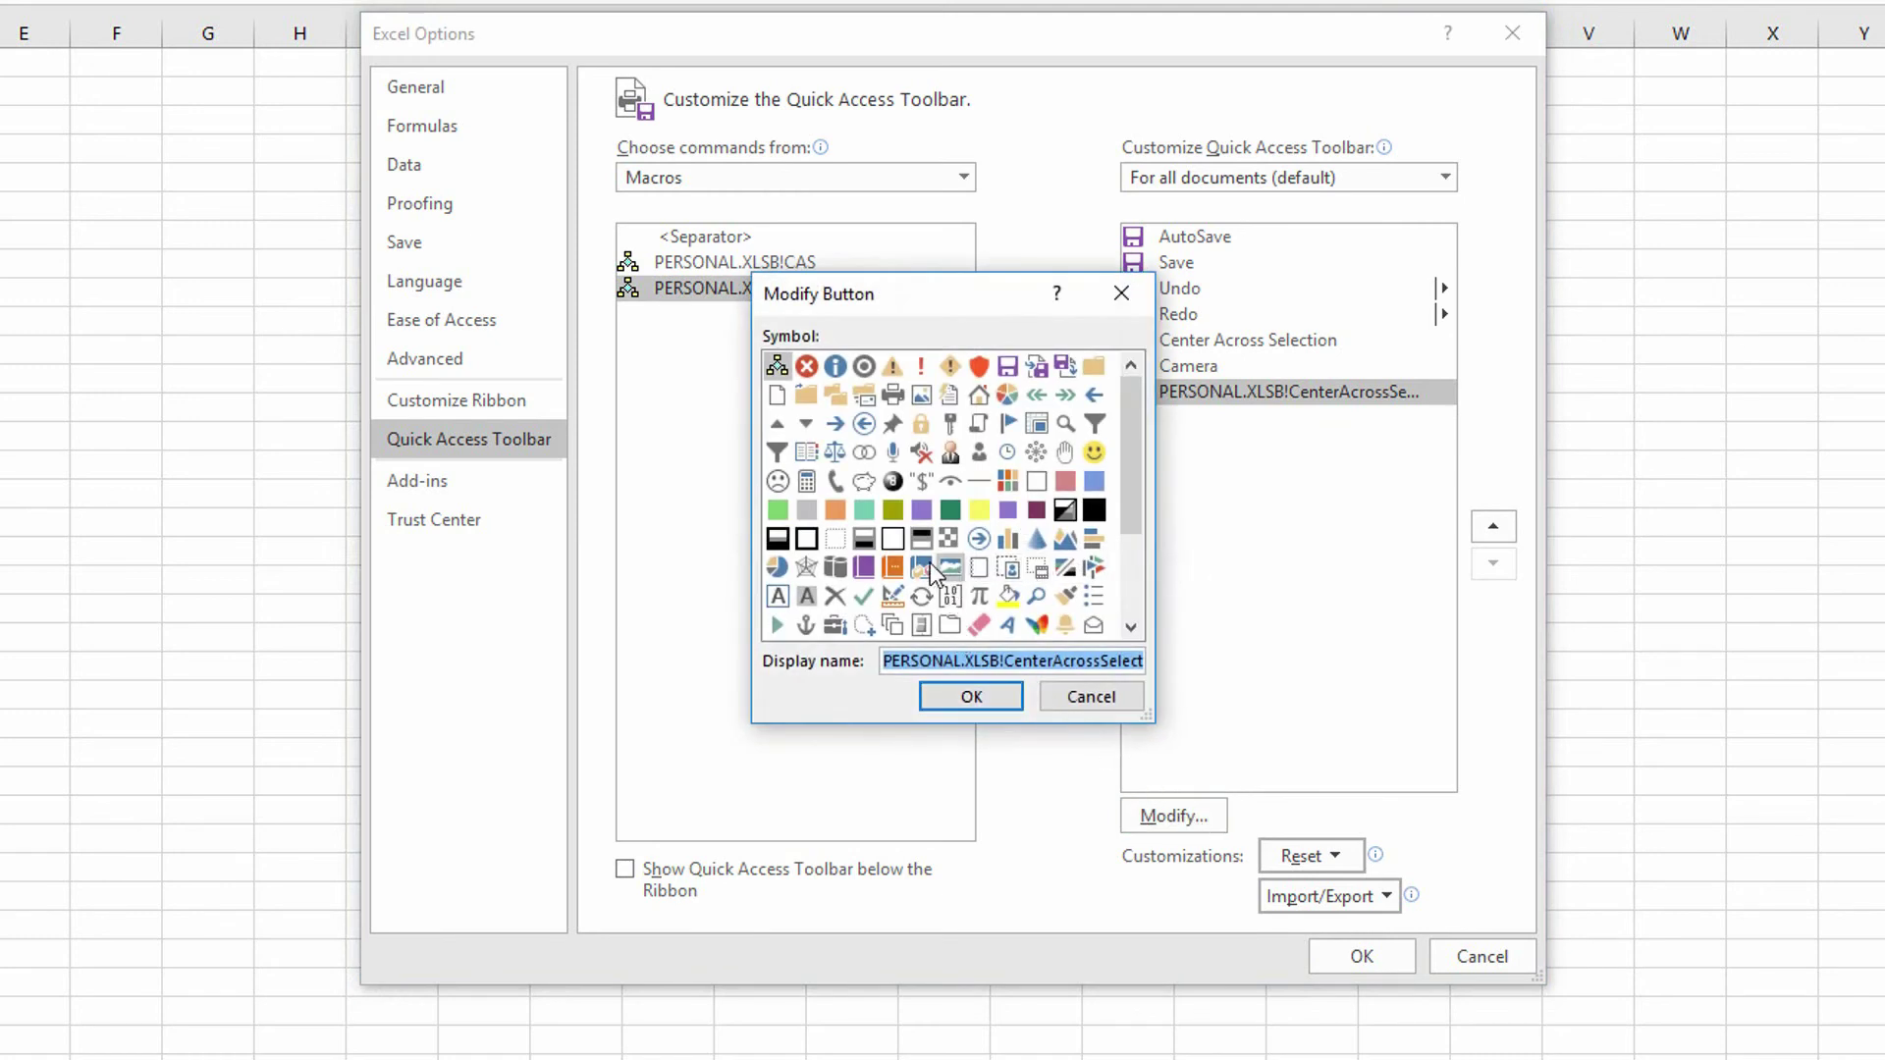
left_click(781, 542)
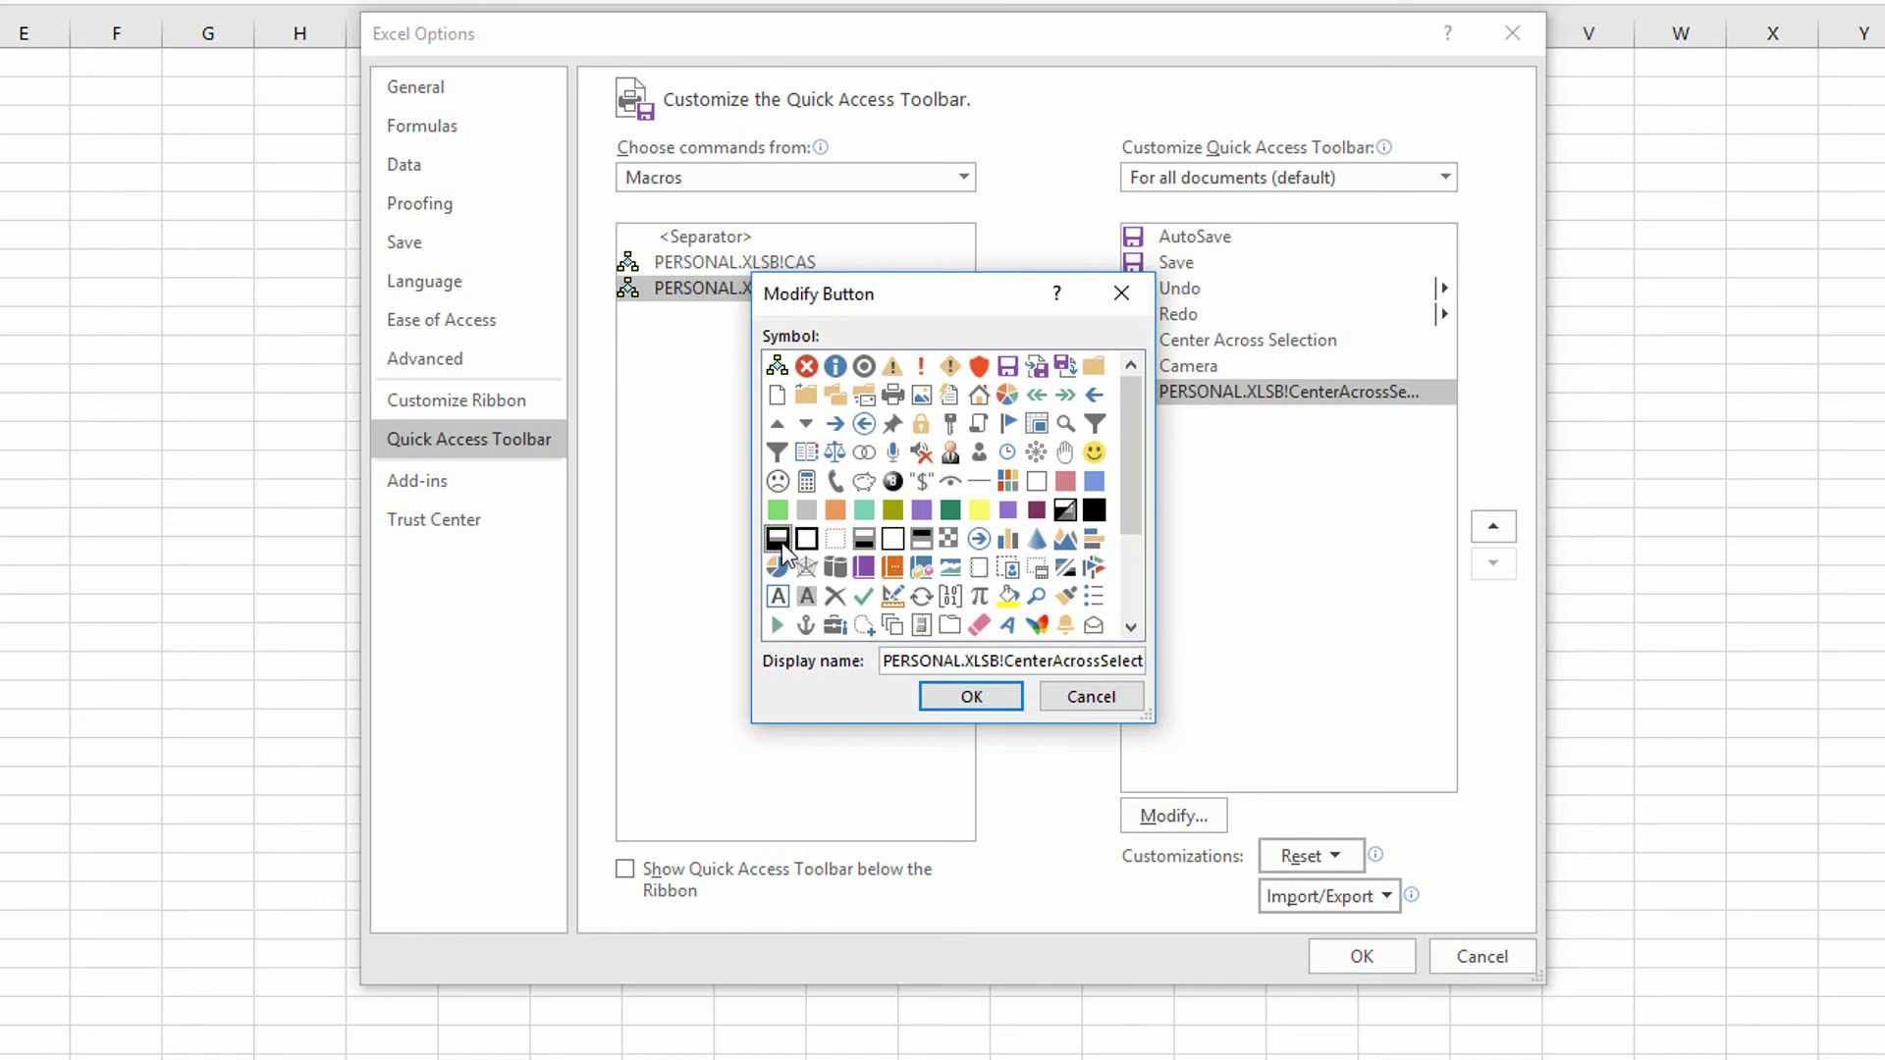
double_click(892, 664)
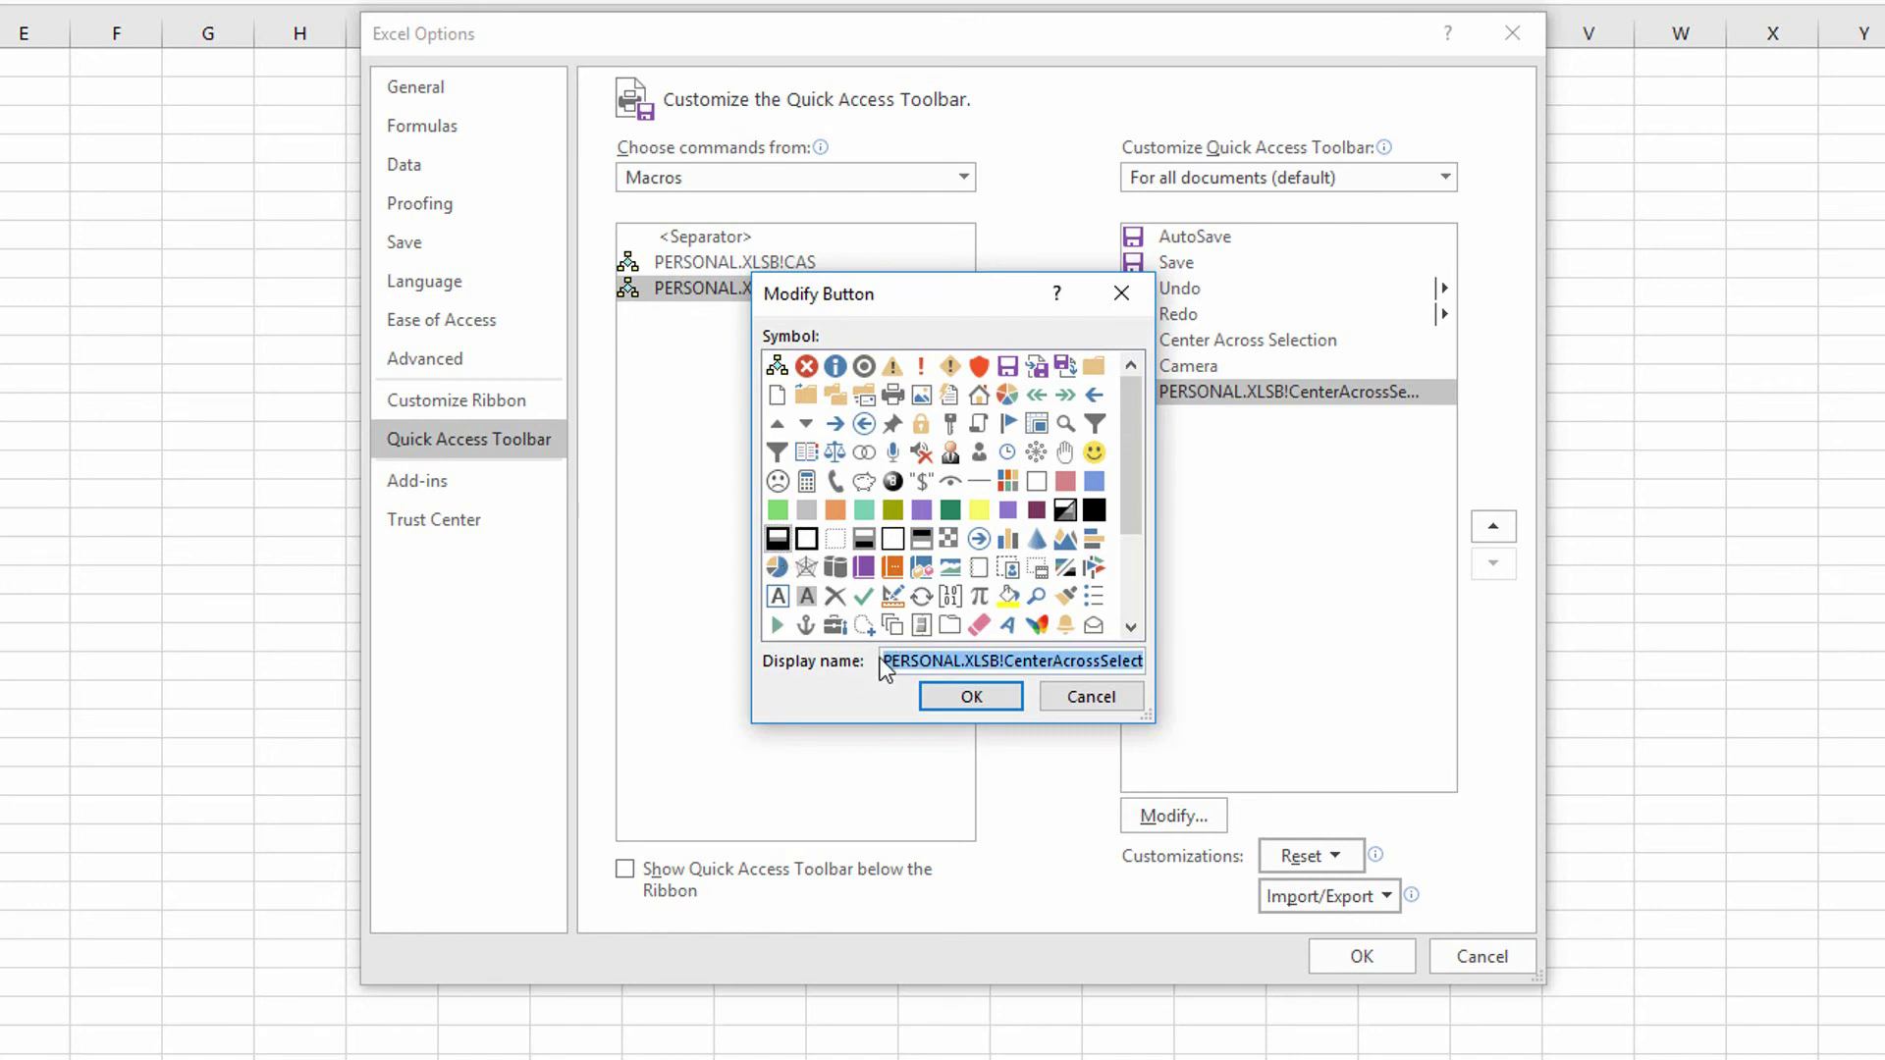
type("Center A")
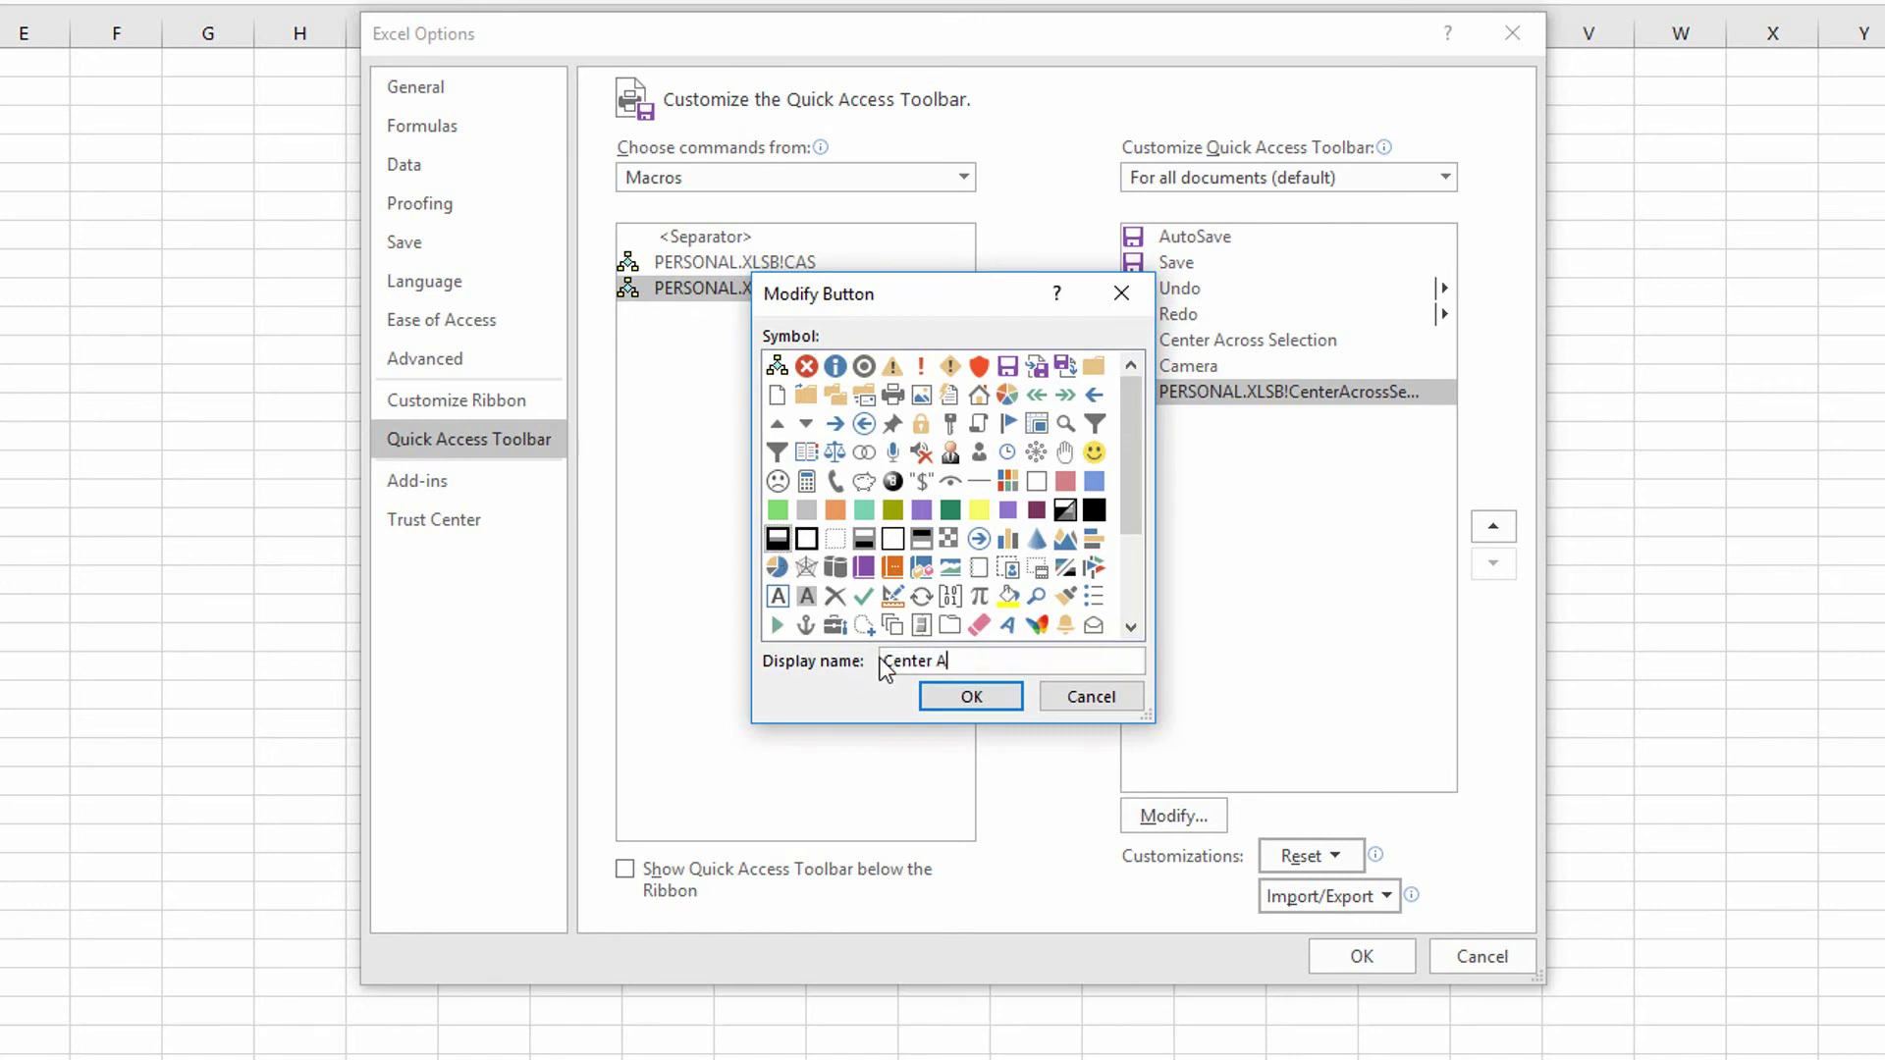
type("cross")
key("Return")
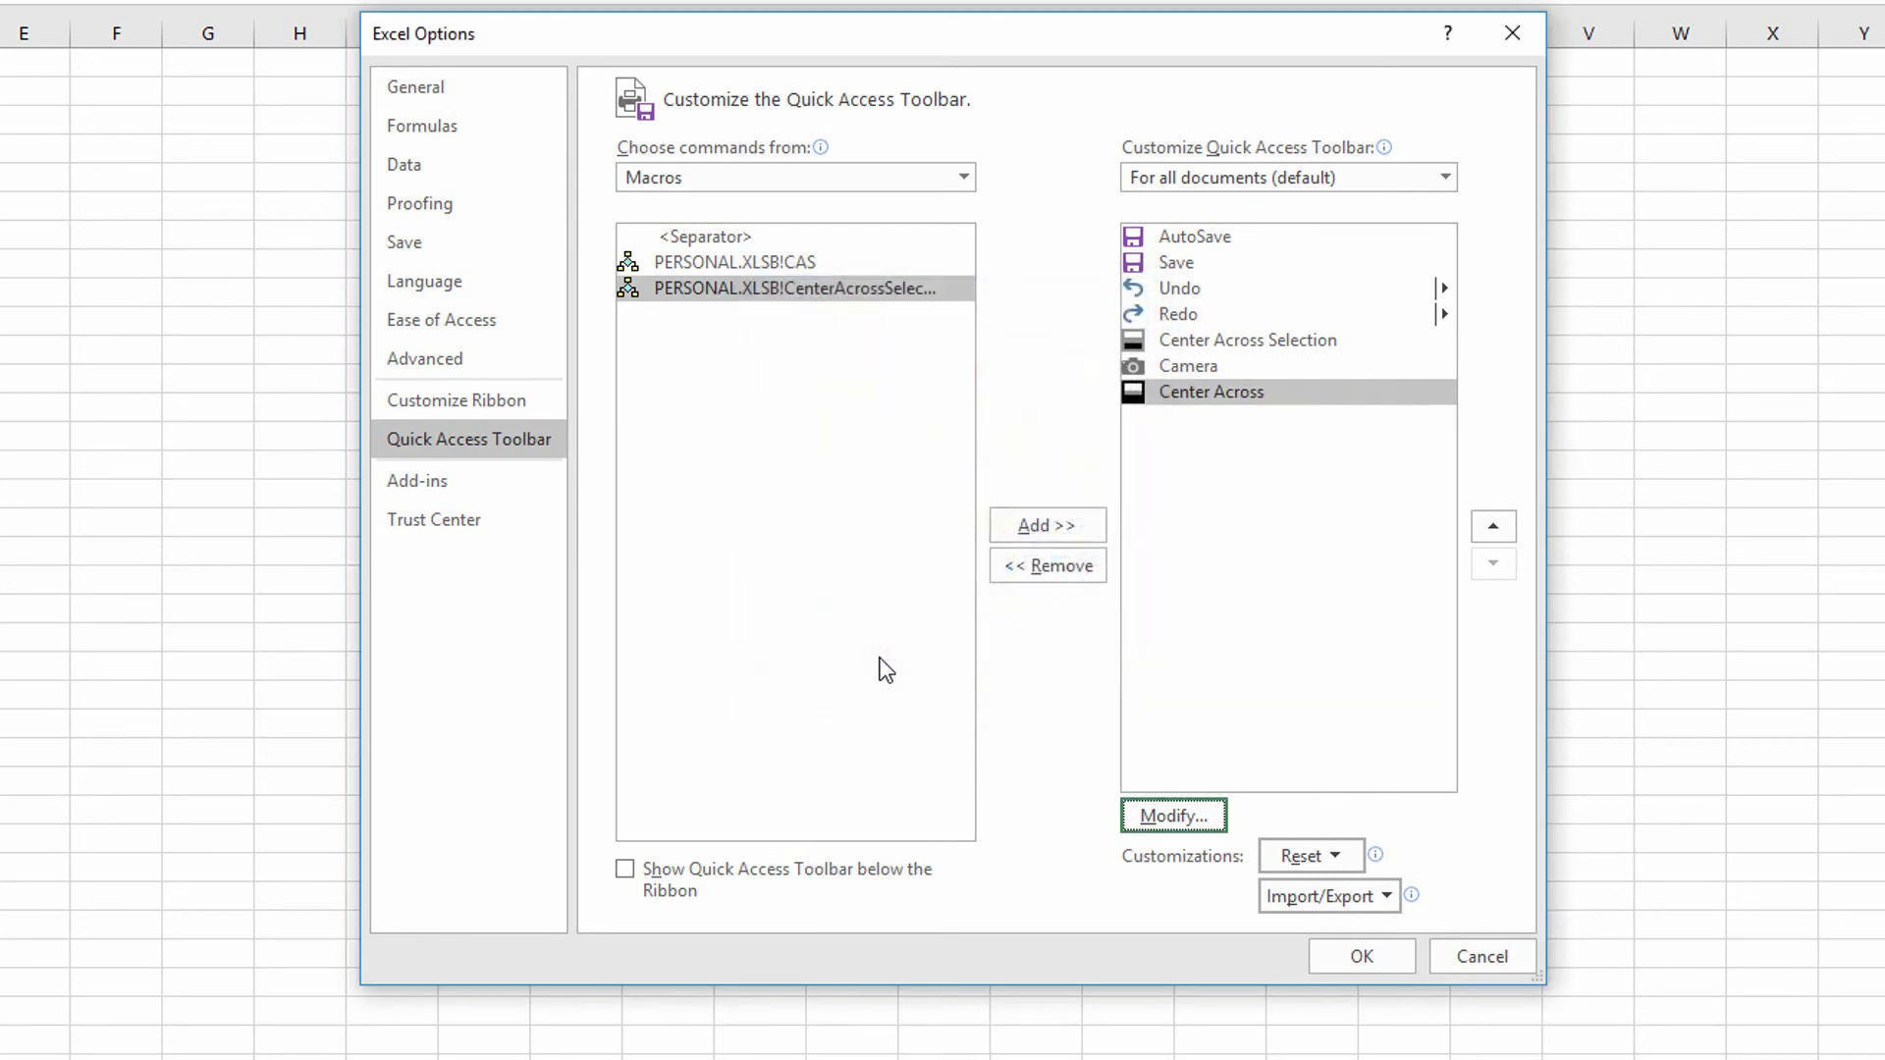
left_click(1355, 958)
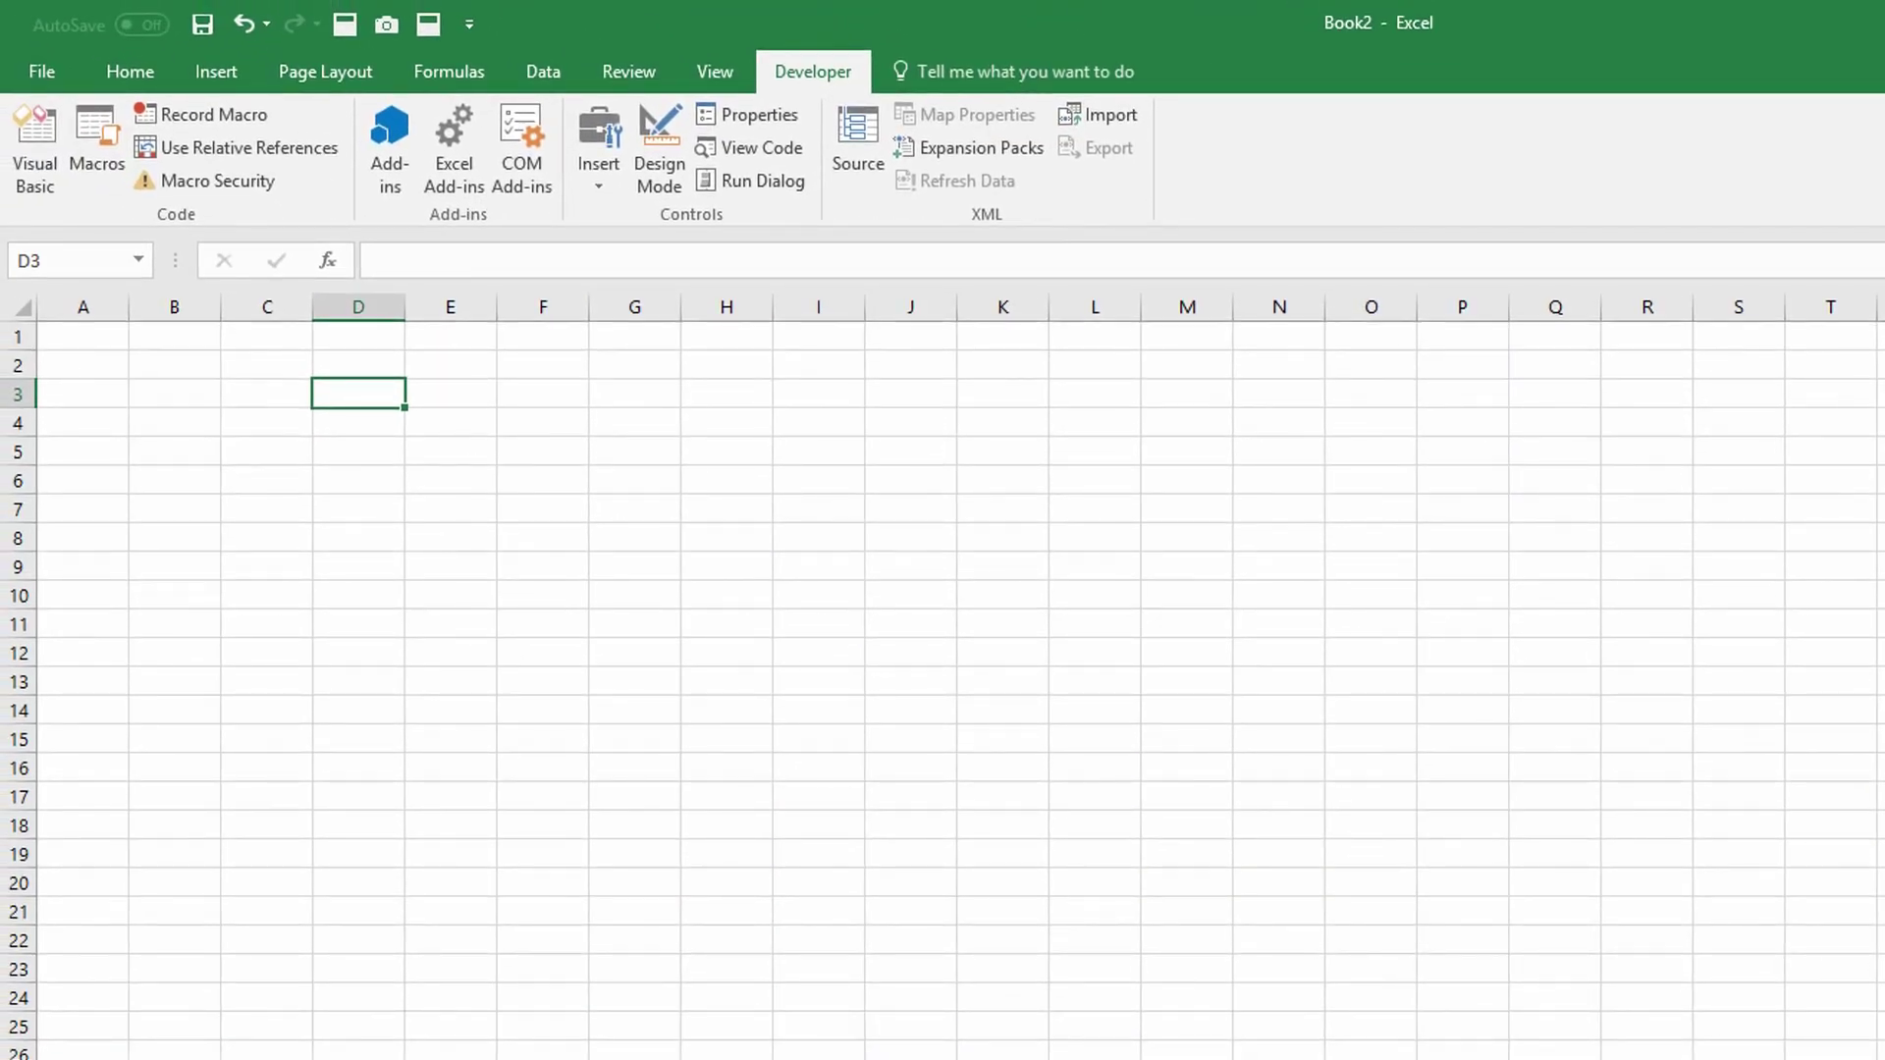
Step: Select A1:M1 and apply the Center Across macro with Alt+7
key("ctrl+Home")
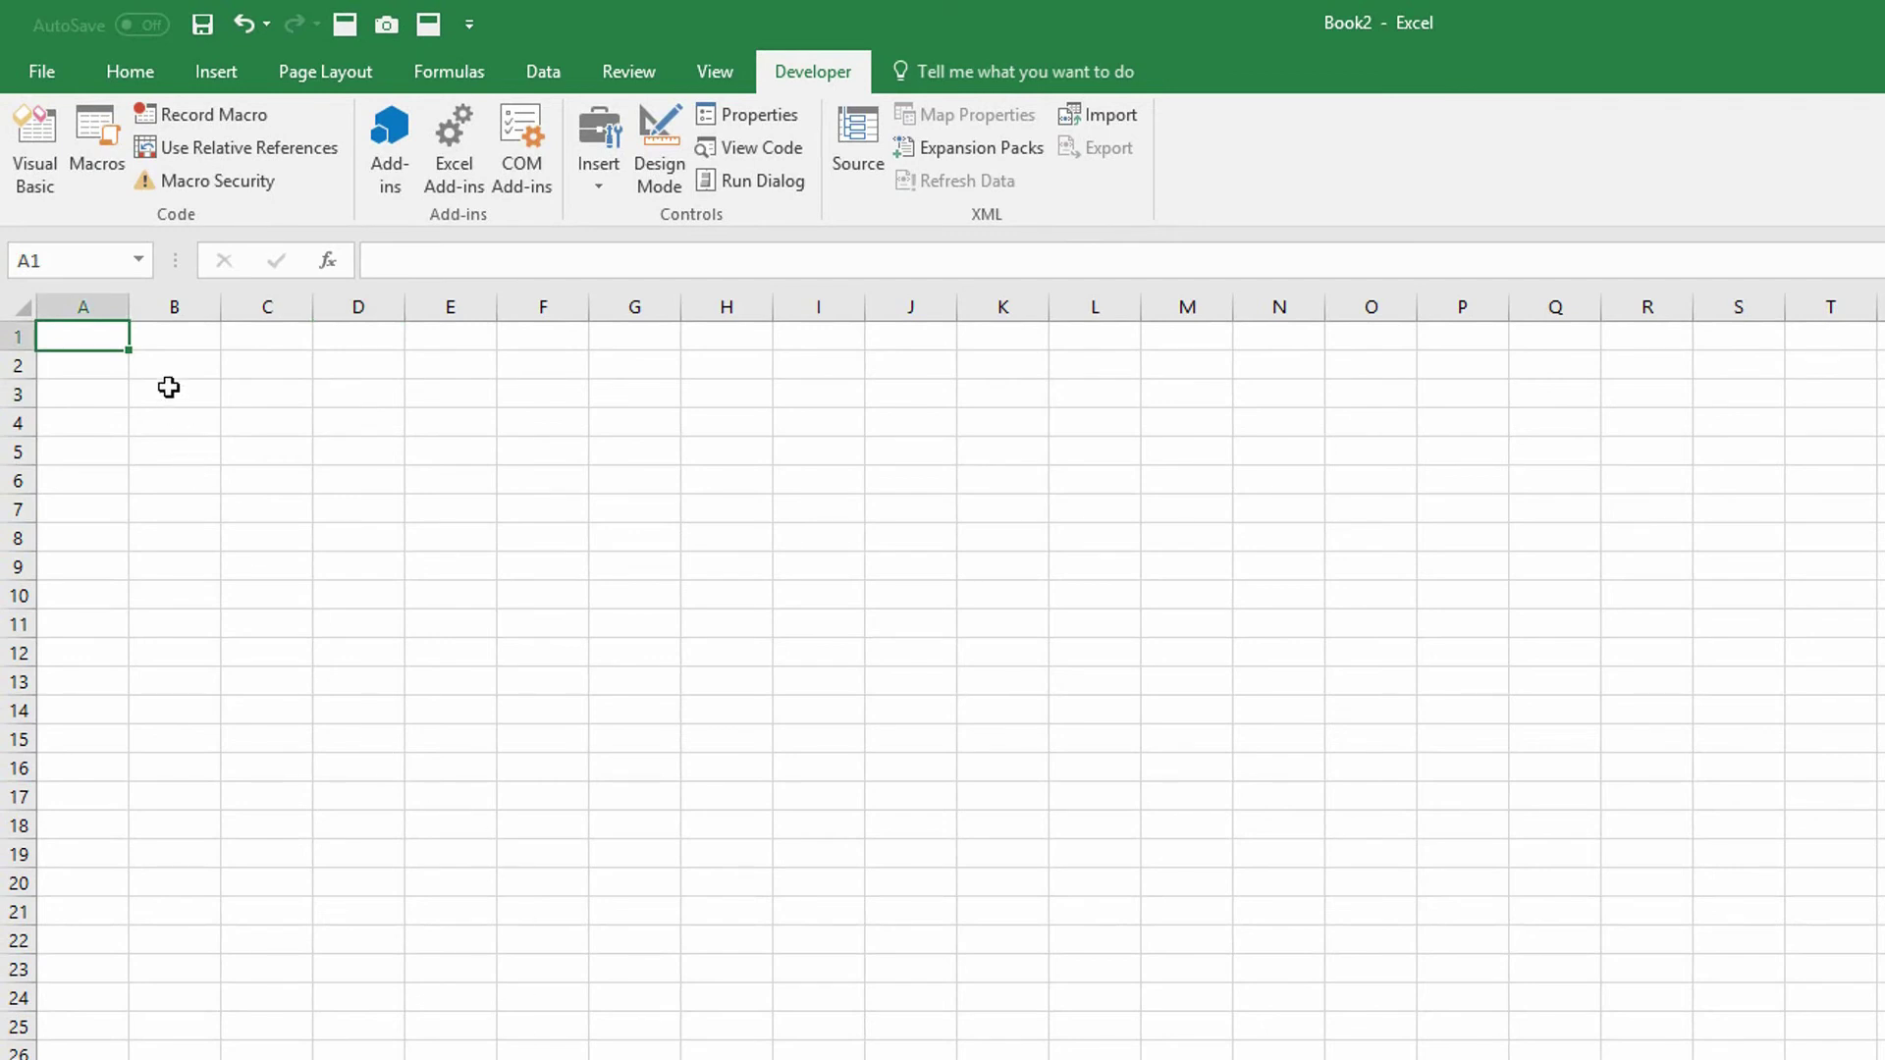
left_click_drag(75, 337, 1148, 344)
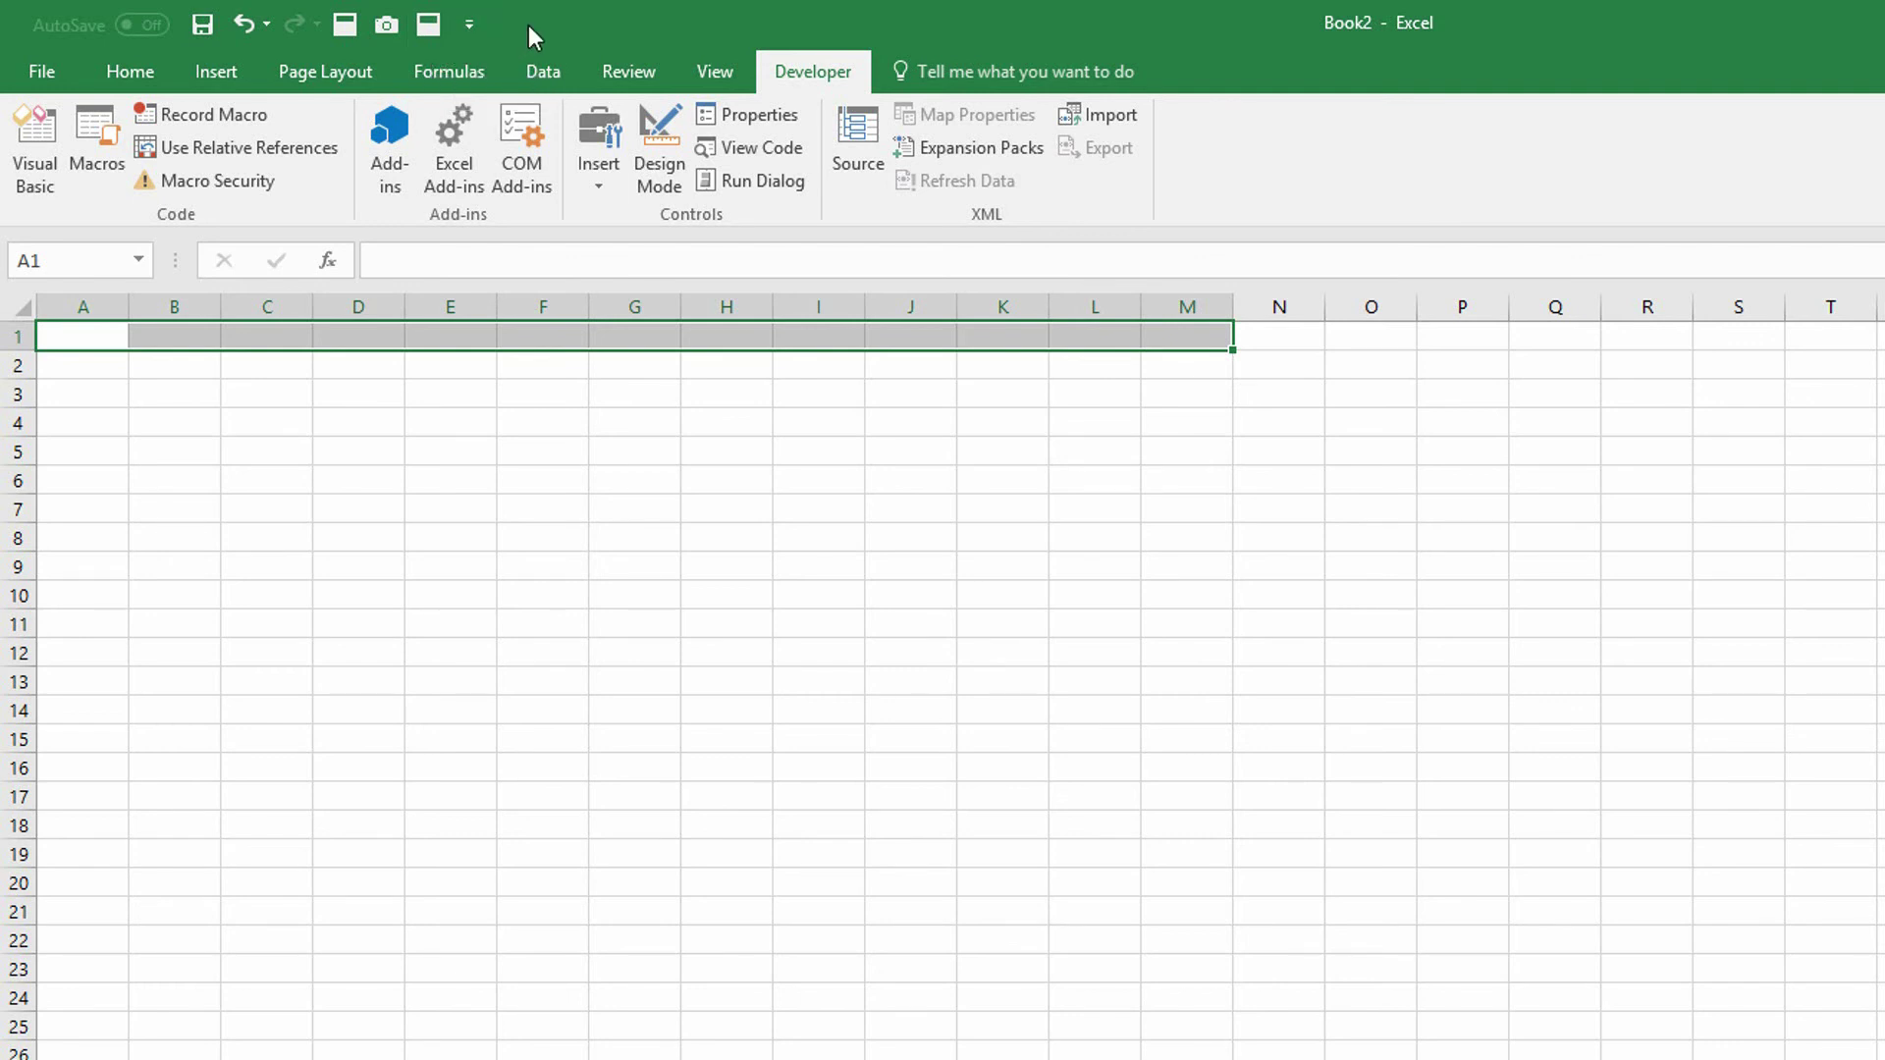
key("alt")
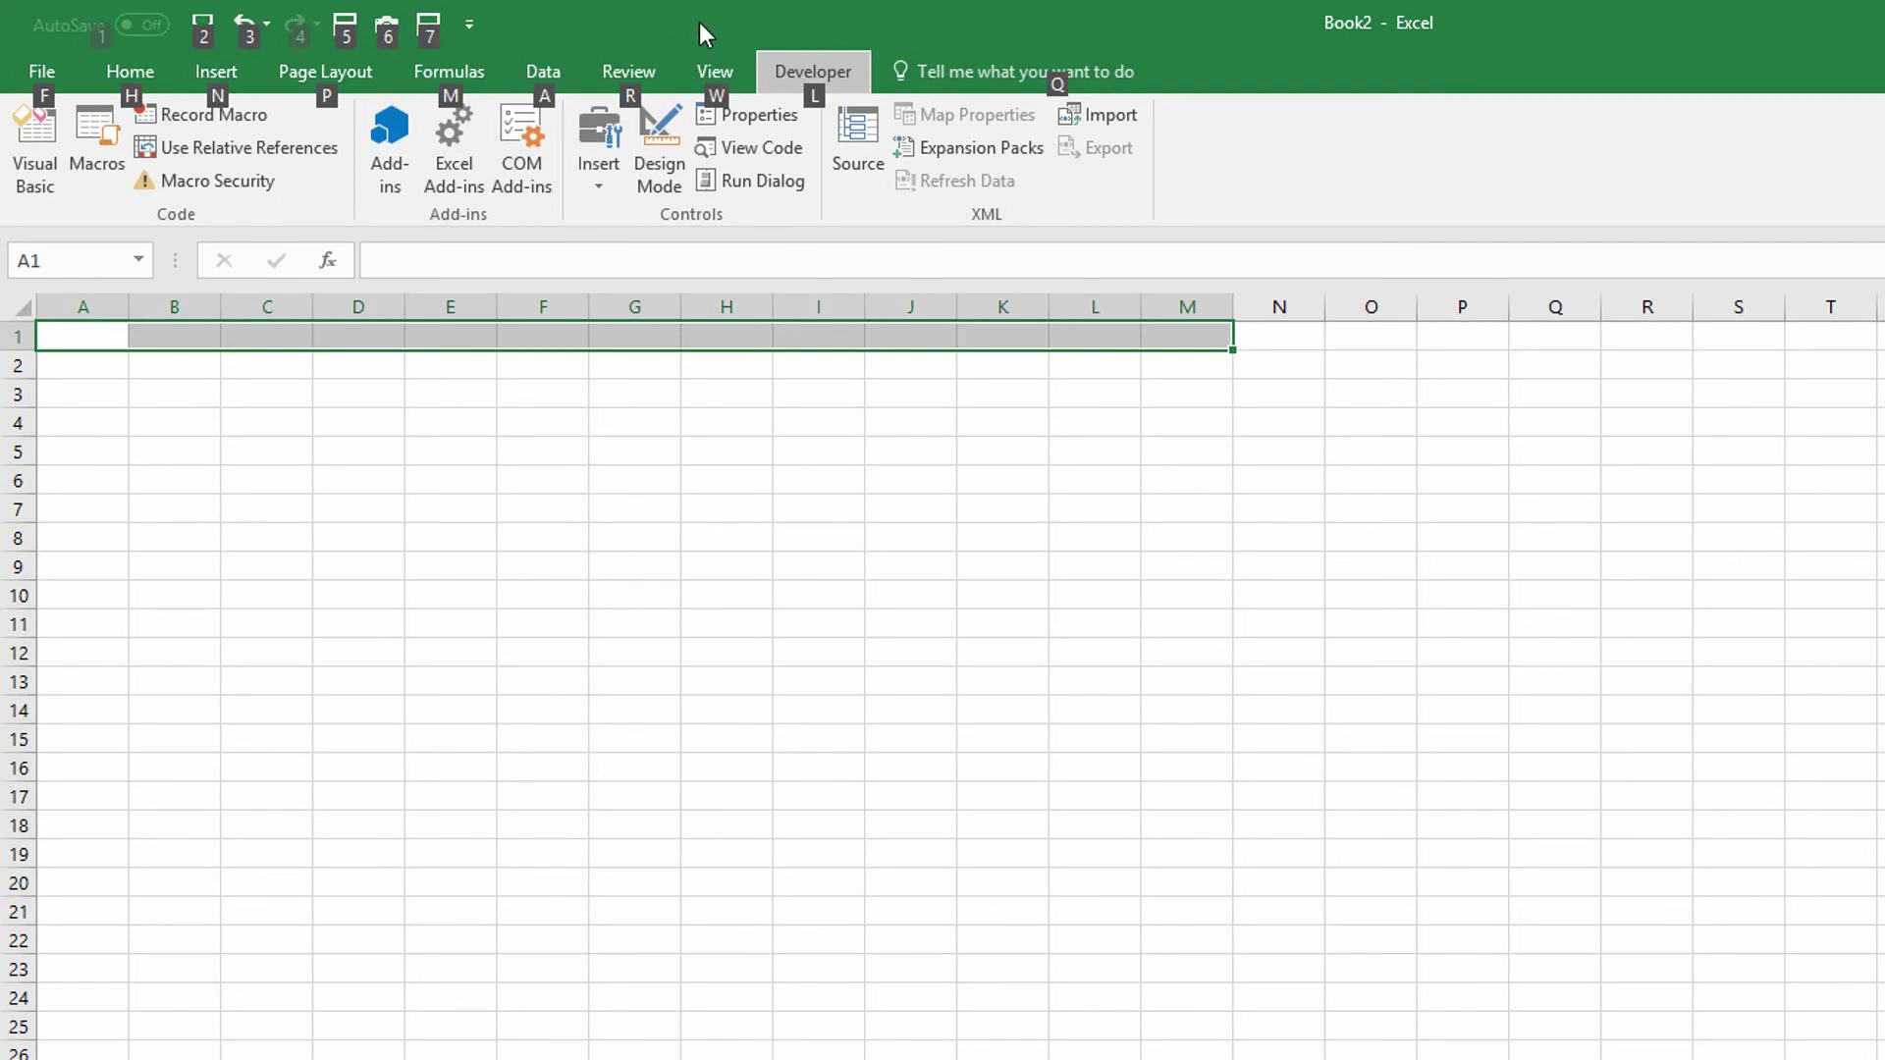
key("Escape")
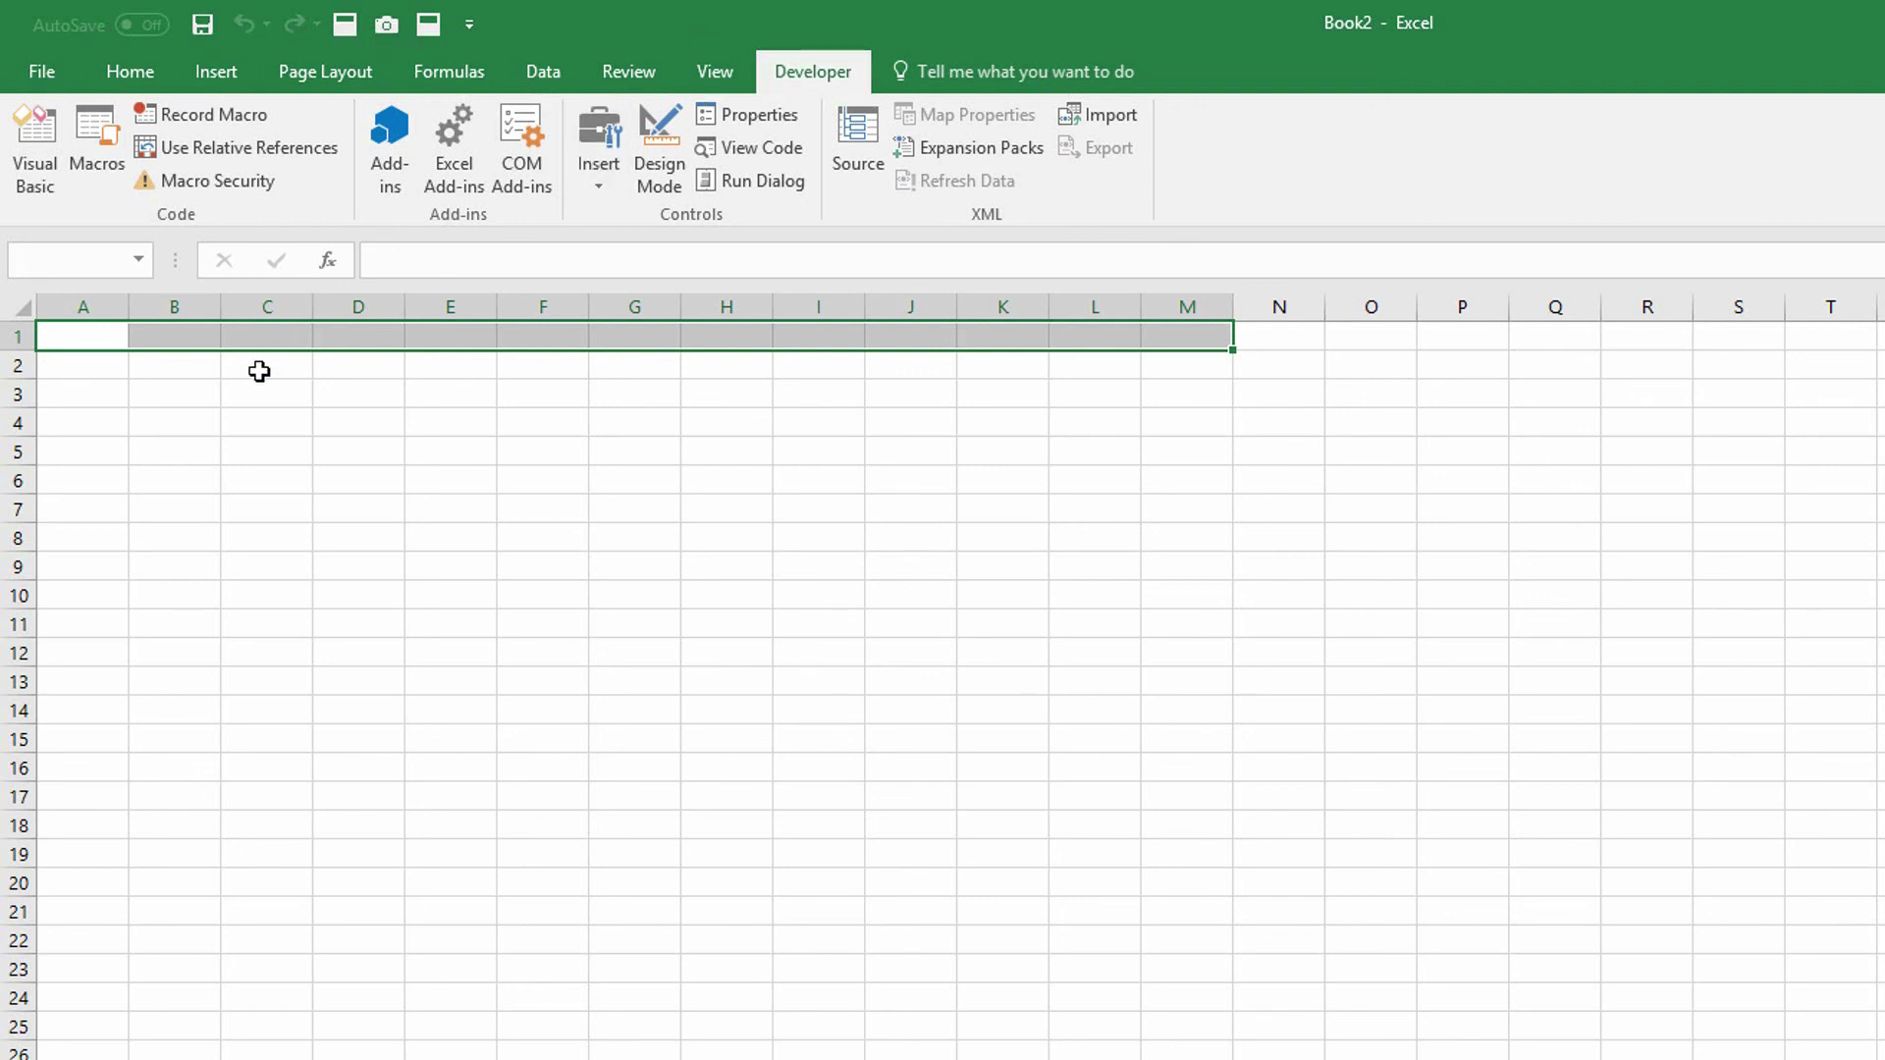
Step: Enter 'This is centered.' in A1, then center across A9:F9 and enter the same text there
type("Thi")
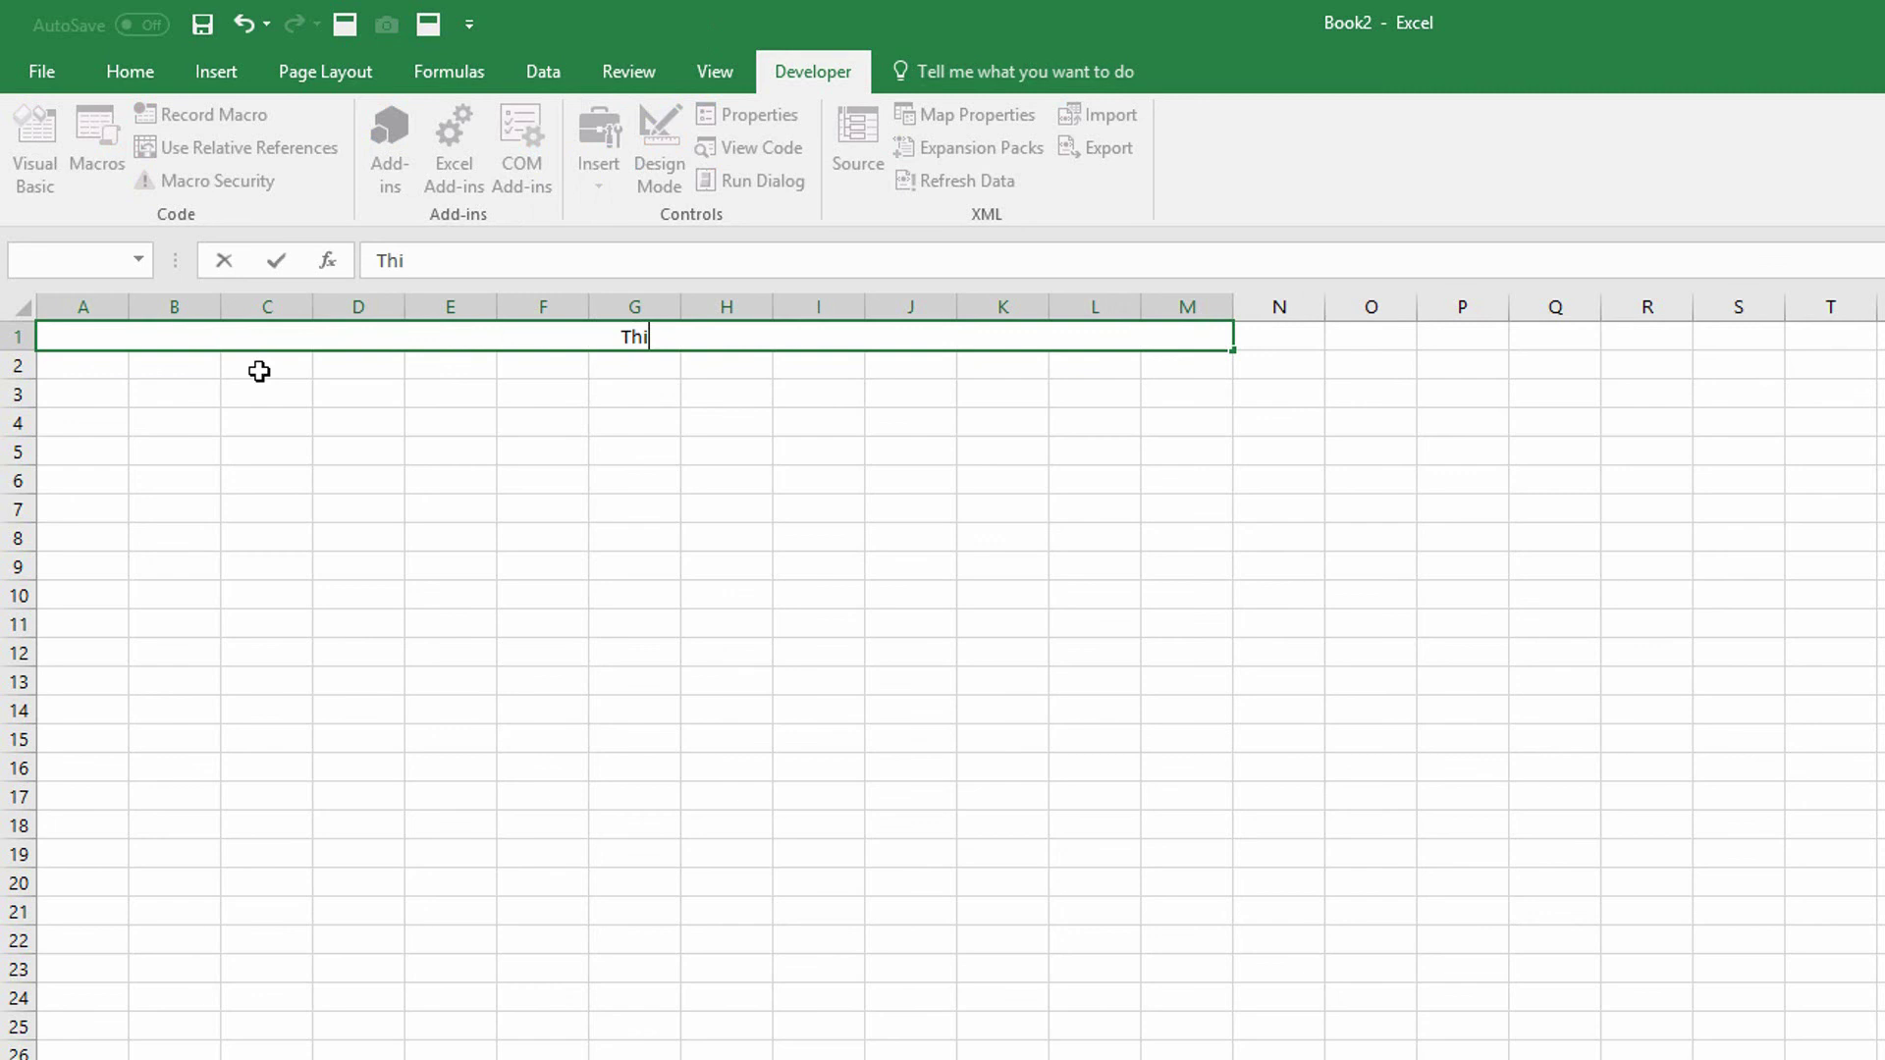
type("s is centered.")
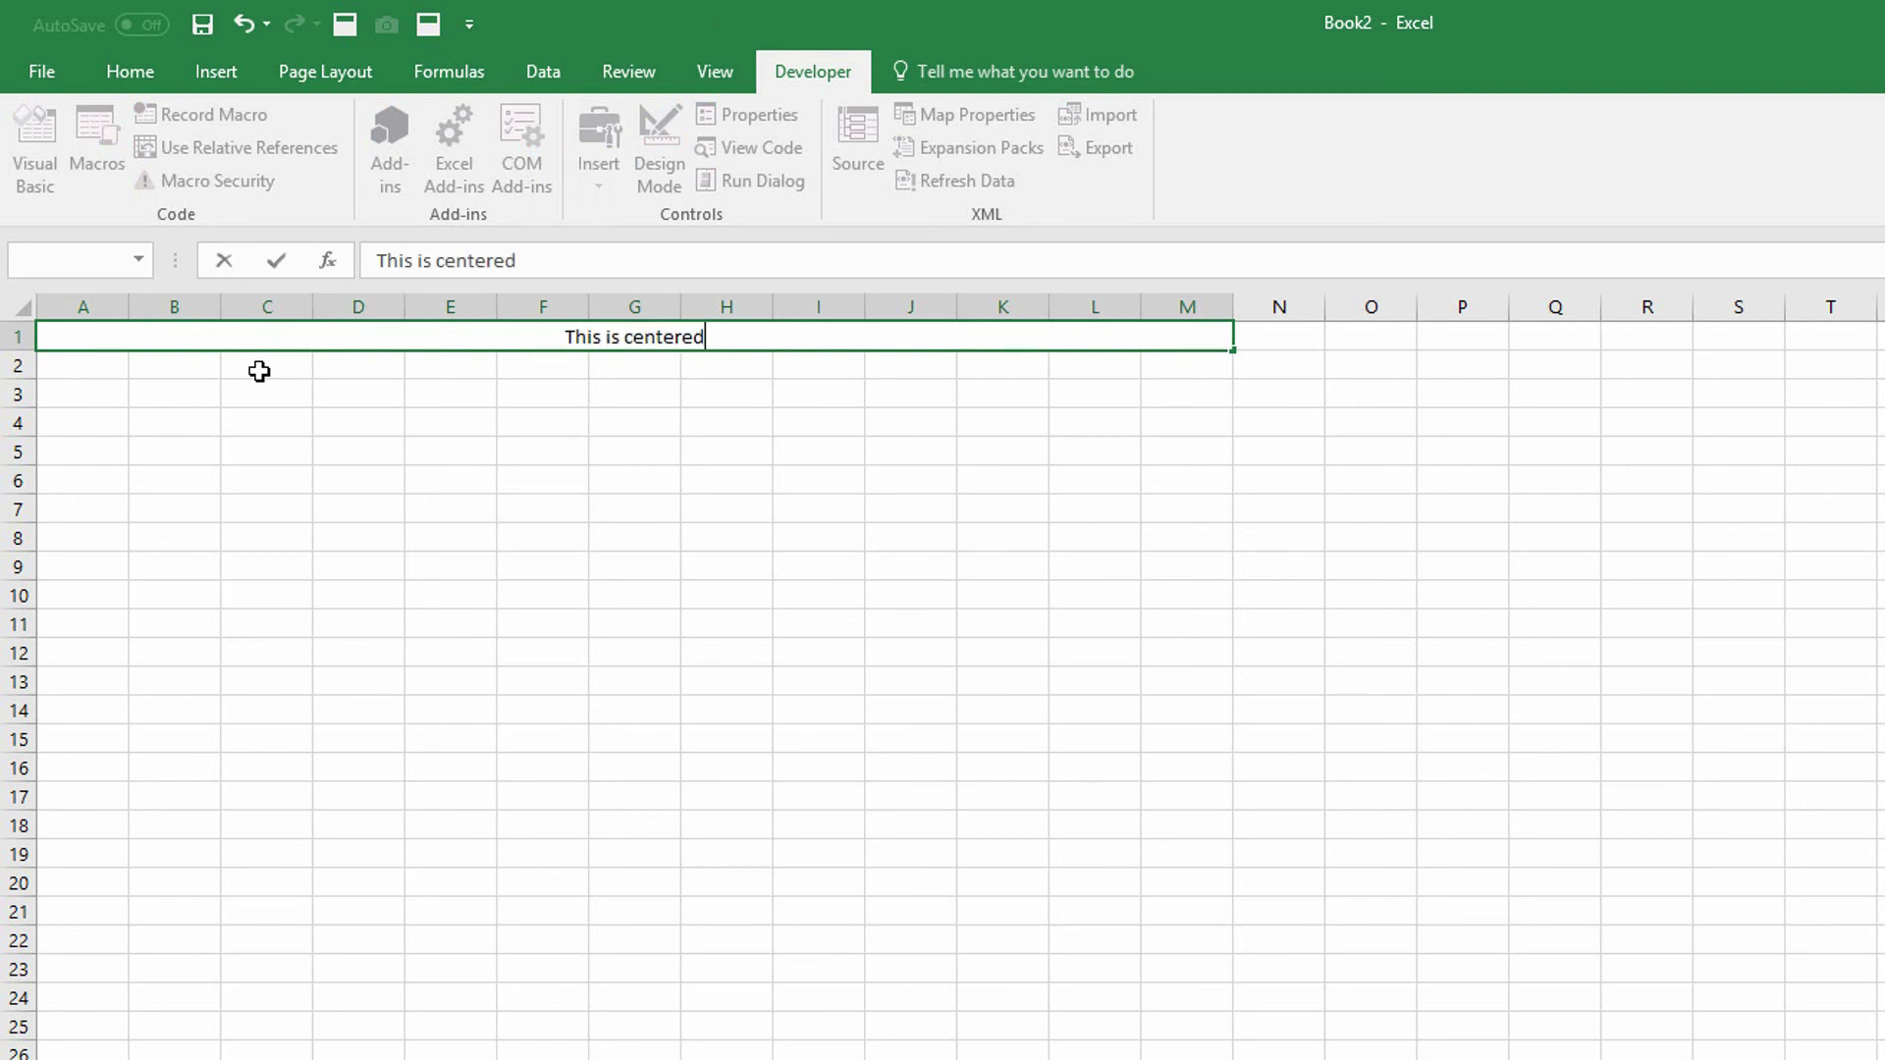
key("Return")
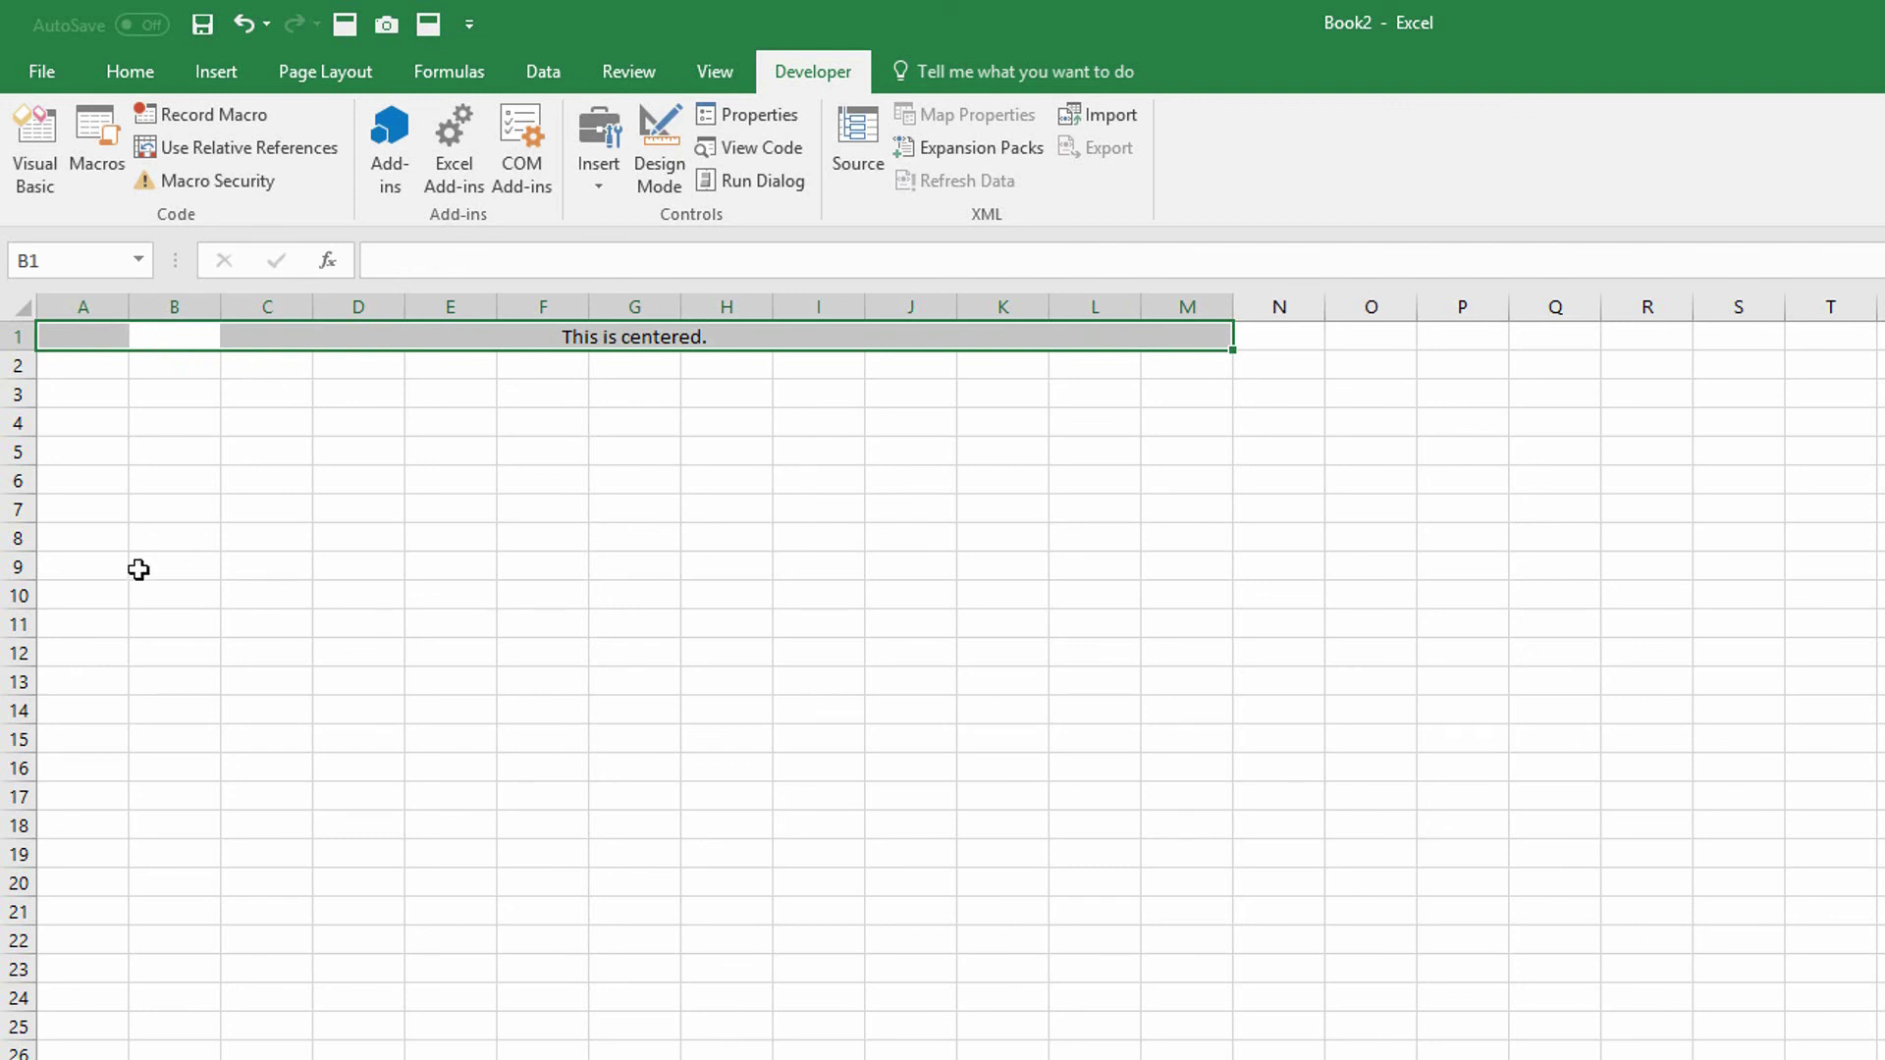
left_click_drag(93, 559, 580, 565)
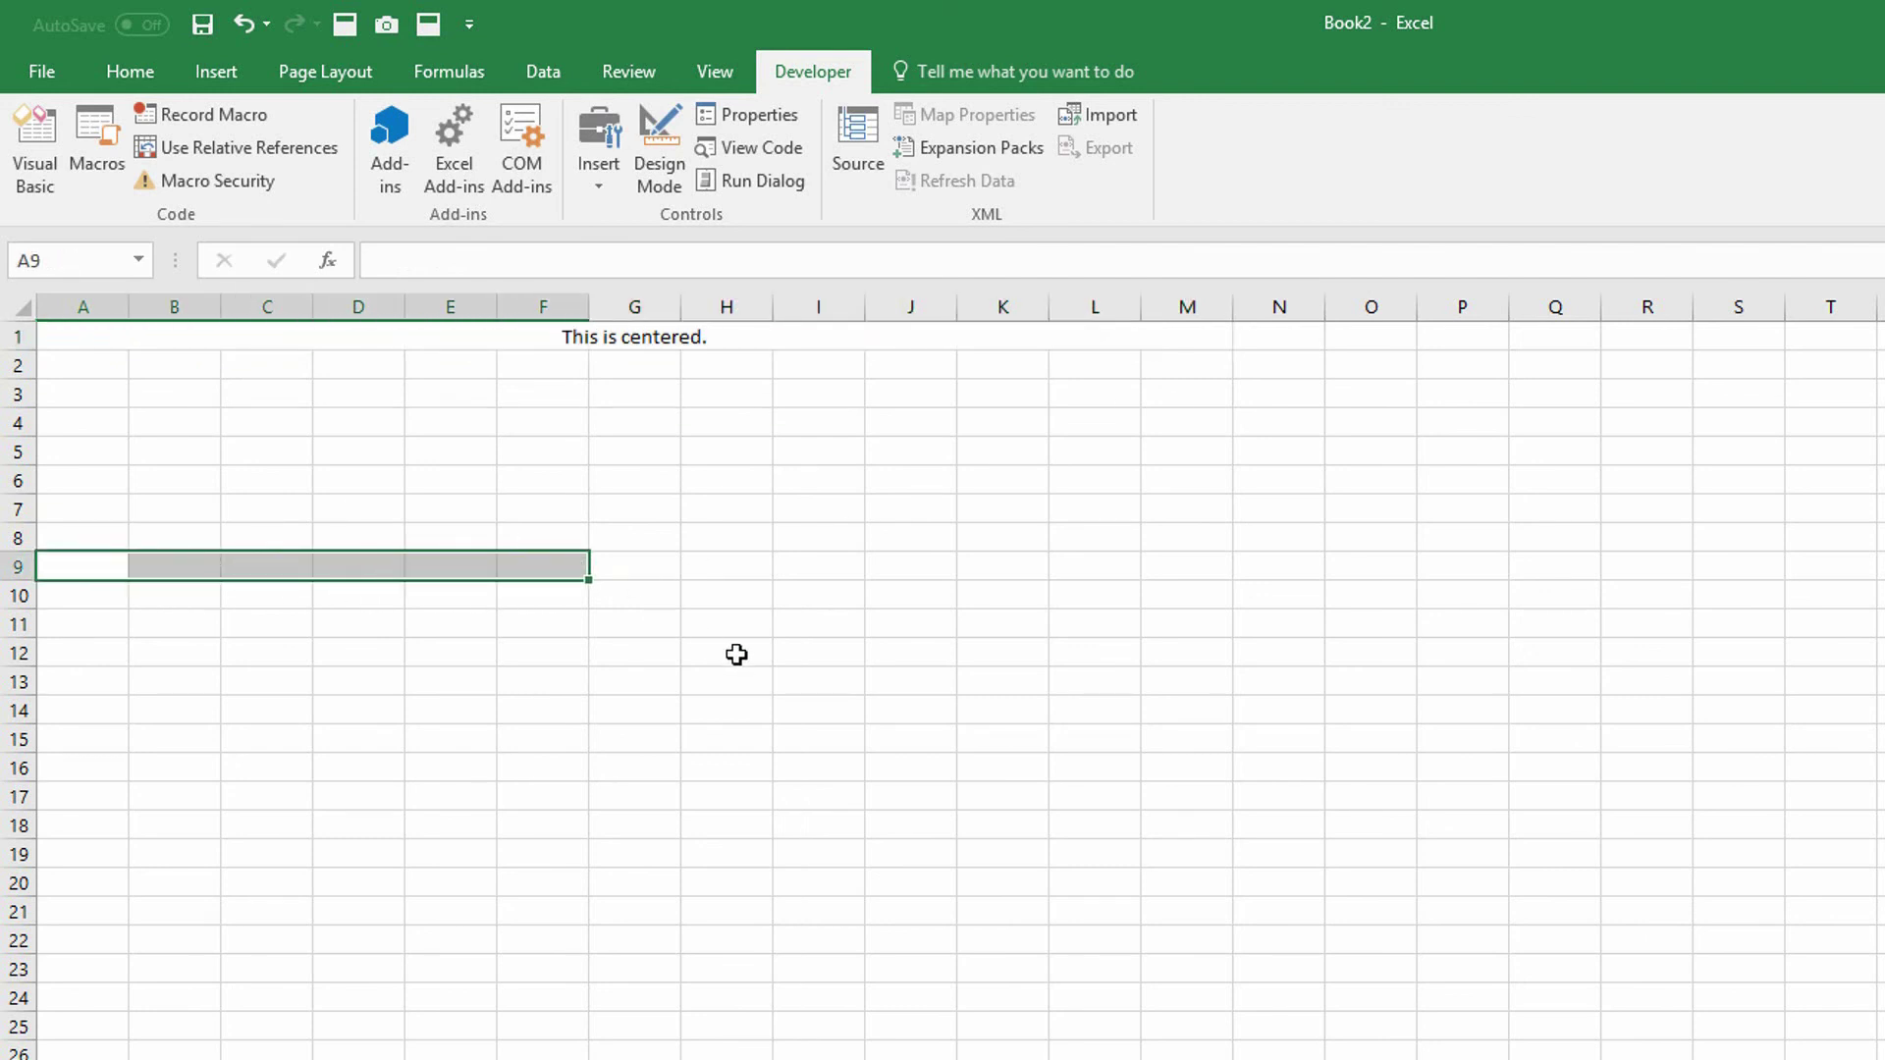
key("ctrl+1")
type("This is centere")
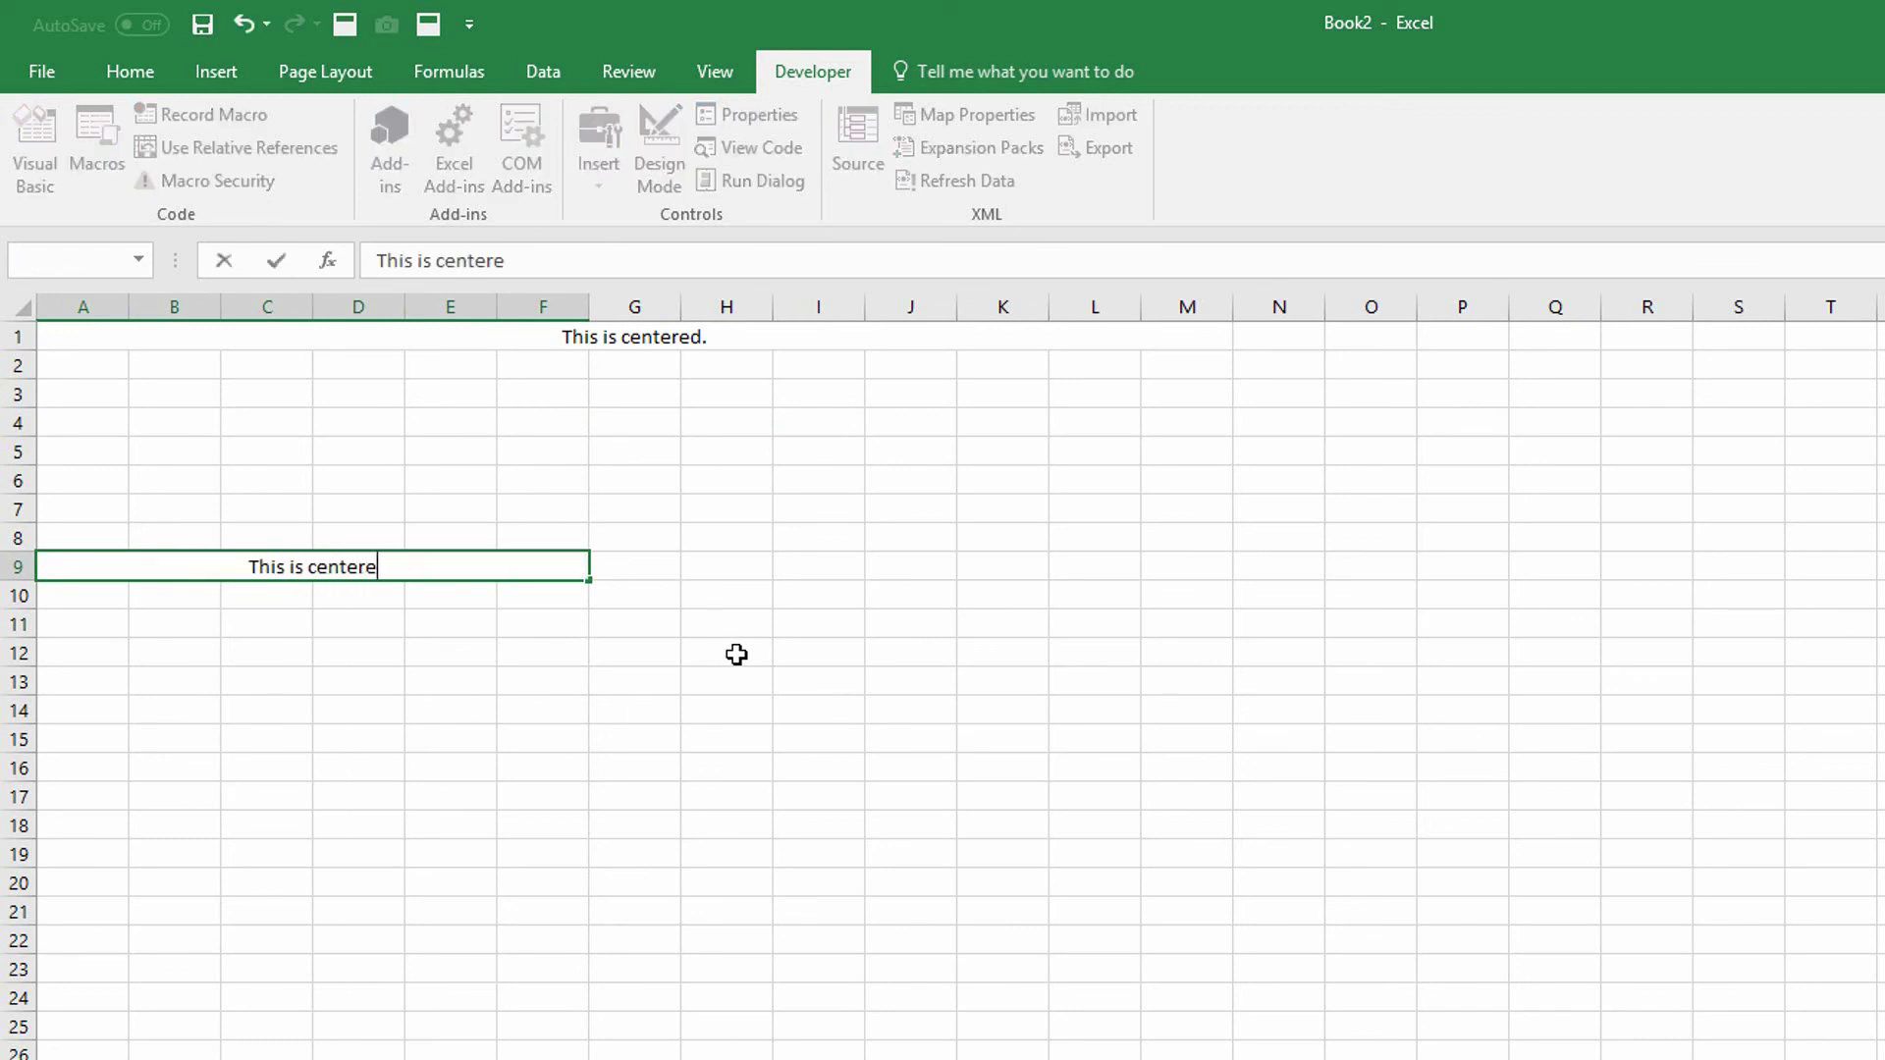
type("d.")
key("Return")
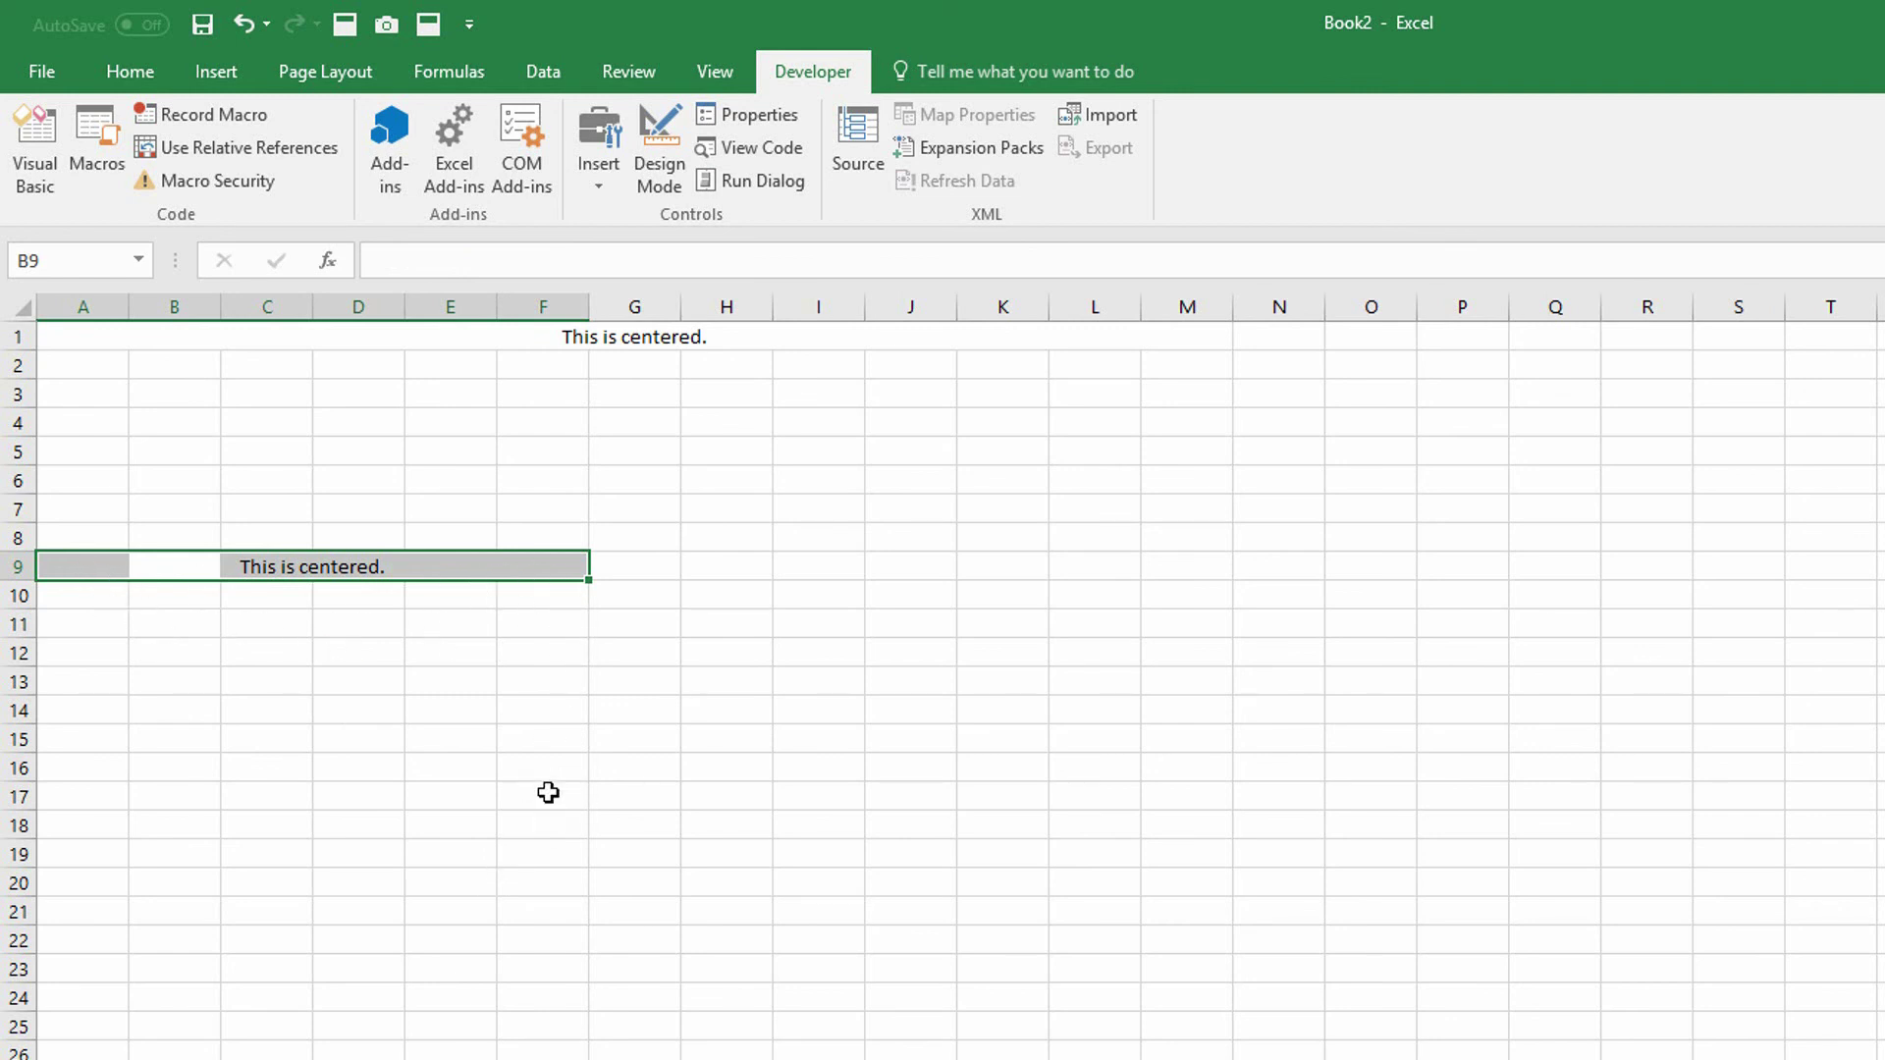
Step: Center across F17:P17 and enter 'This is centered' in F17
left_click_drag(548, 792, 1435, 823)
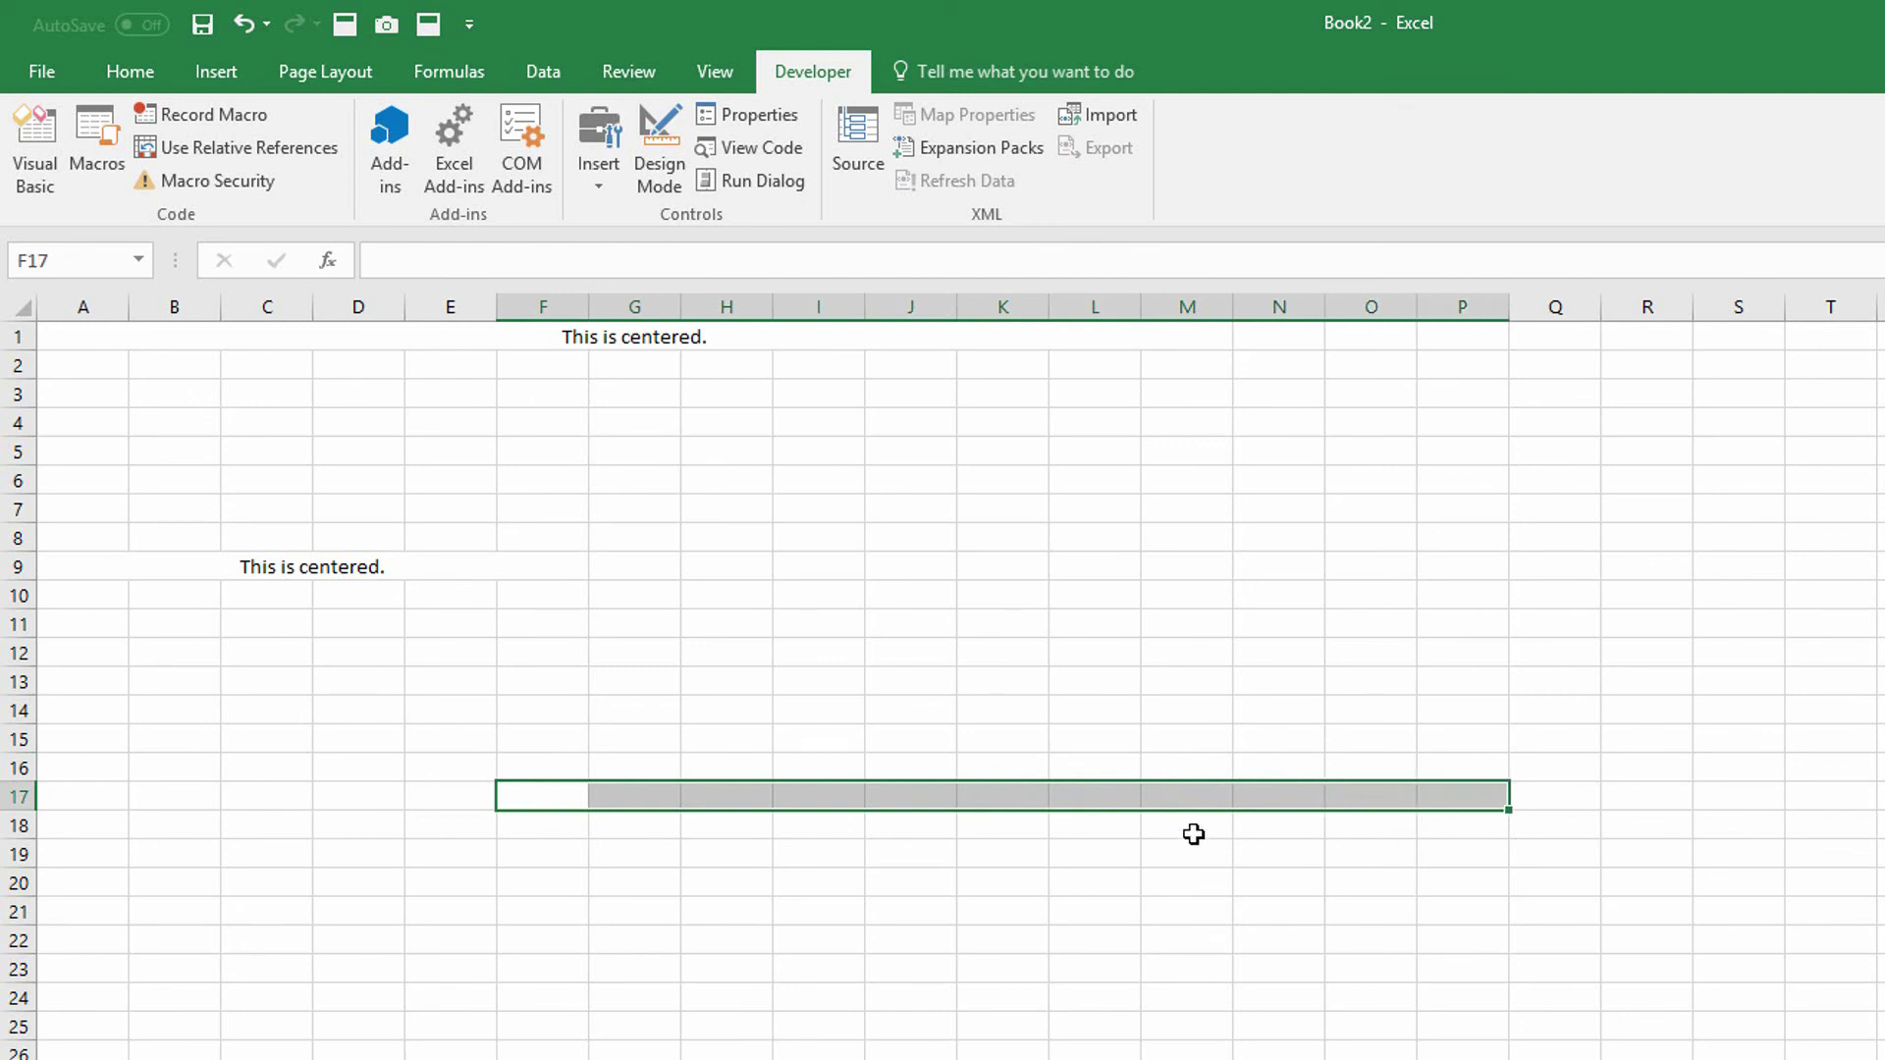
key("ctrl+1")
type("This is cene")
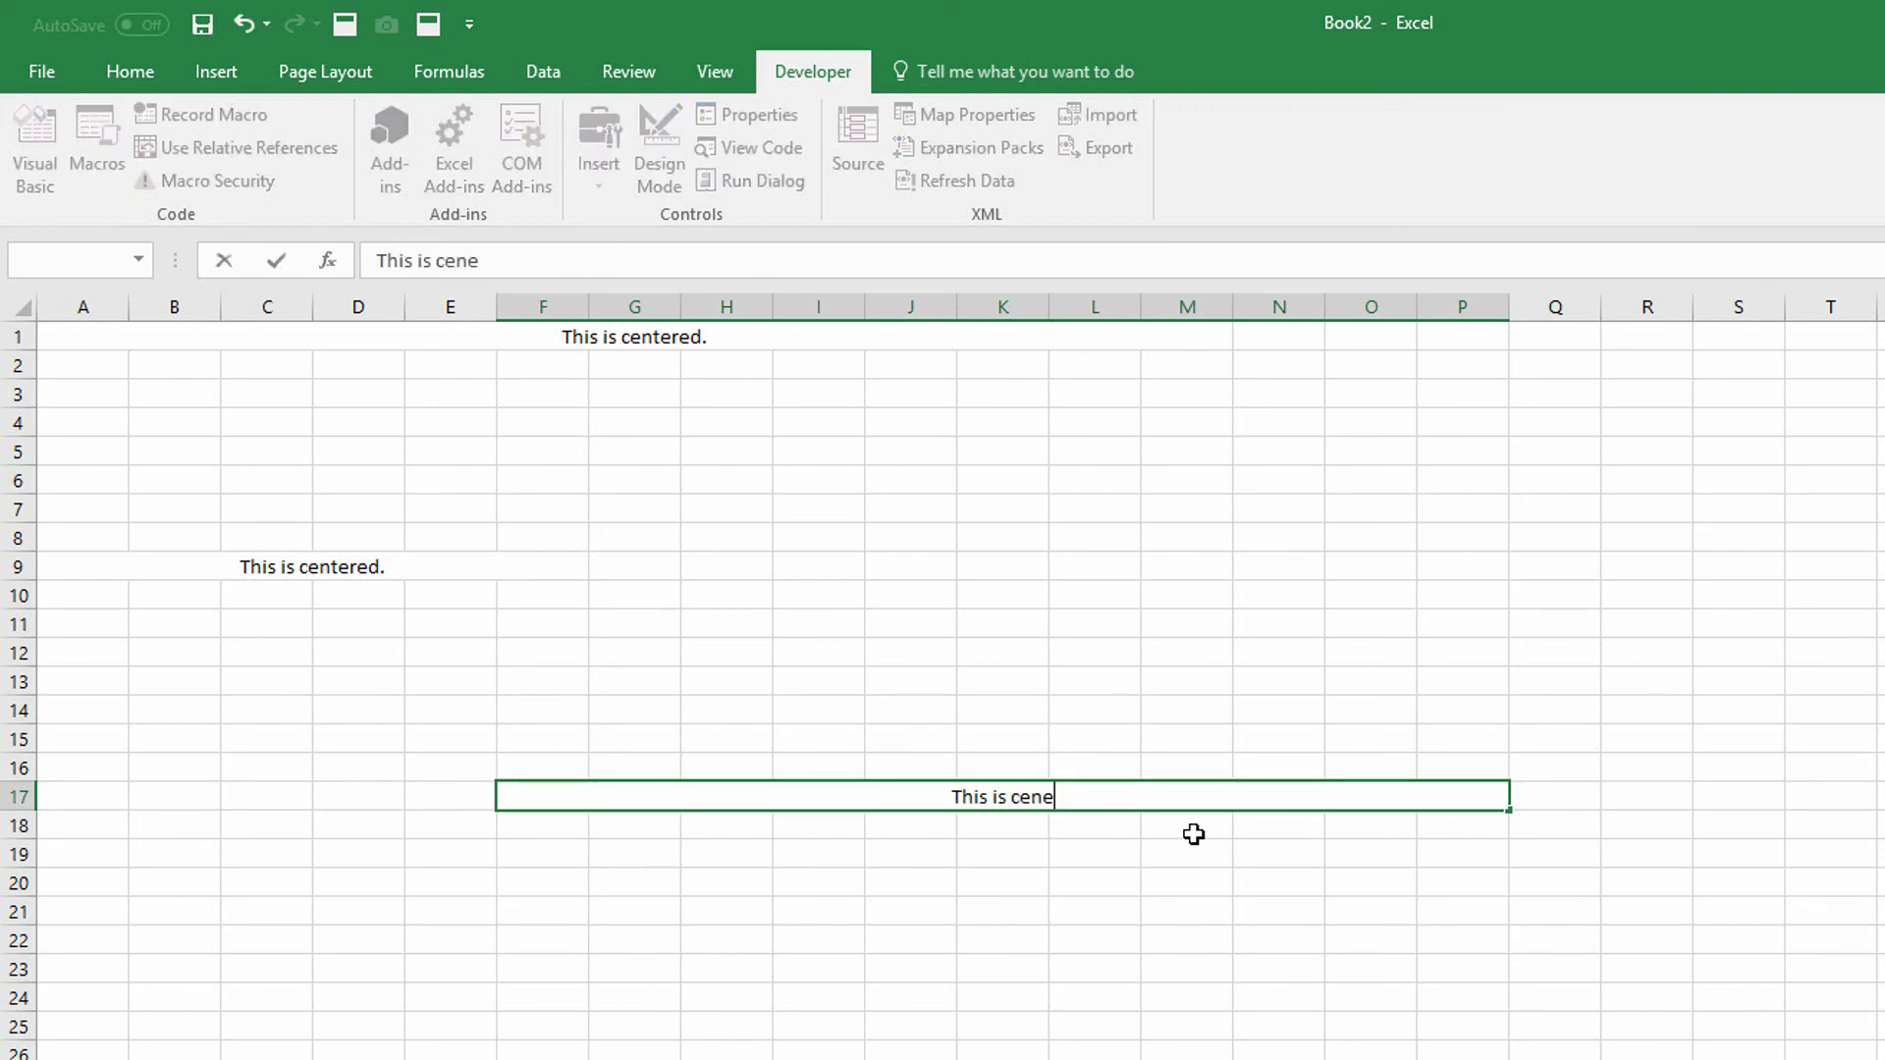
key("BackSpace")
type("tered")
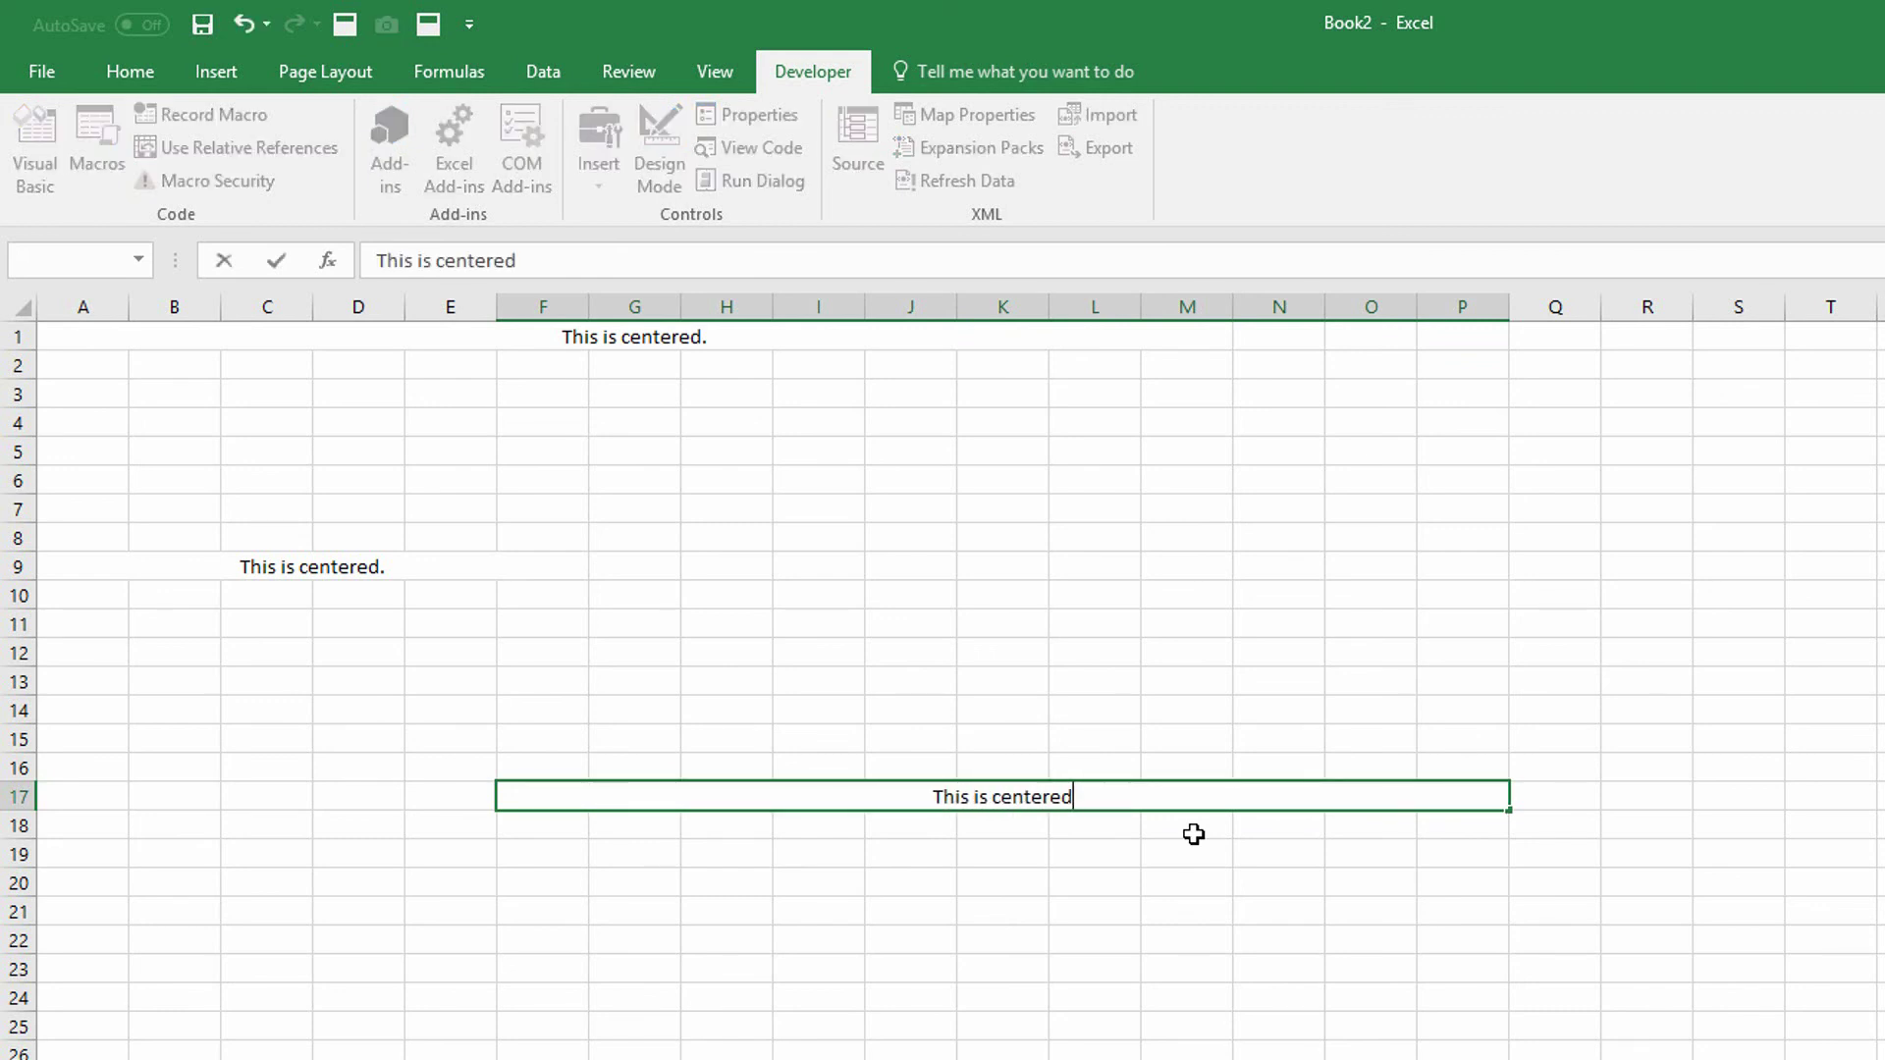
key("Return")
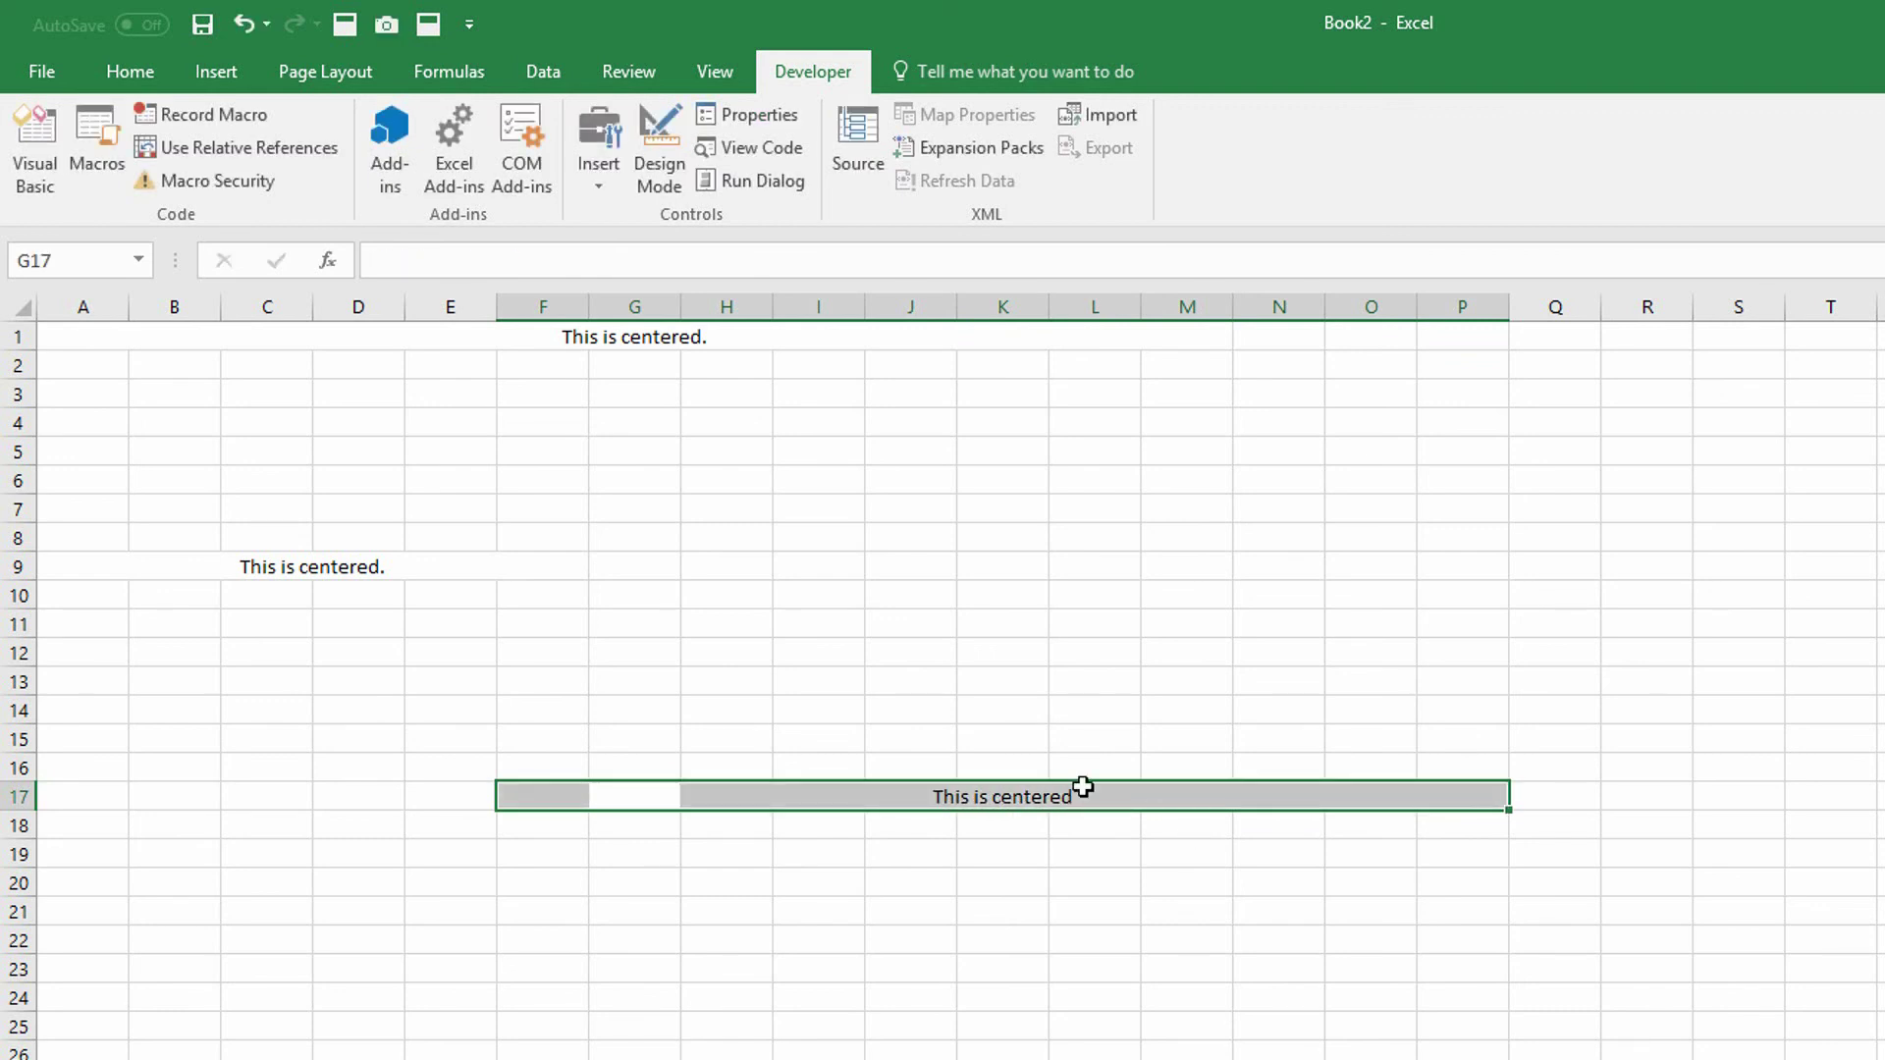
Step: Confirm that the other row 17 cells, such as H17, L17, M17 and P17, are empty
left_click(546, 886)
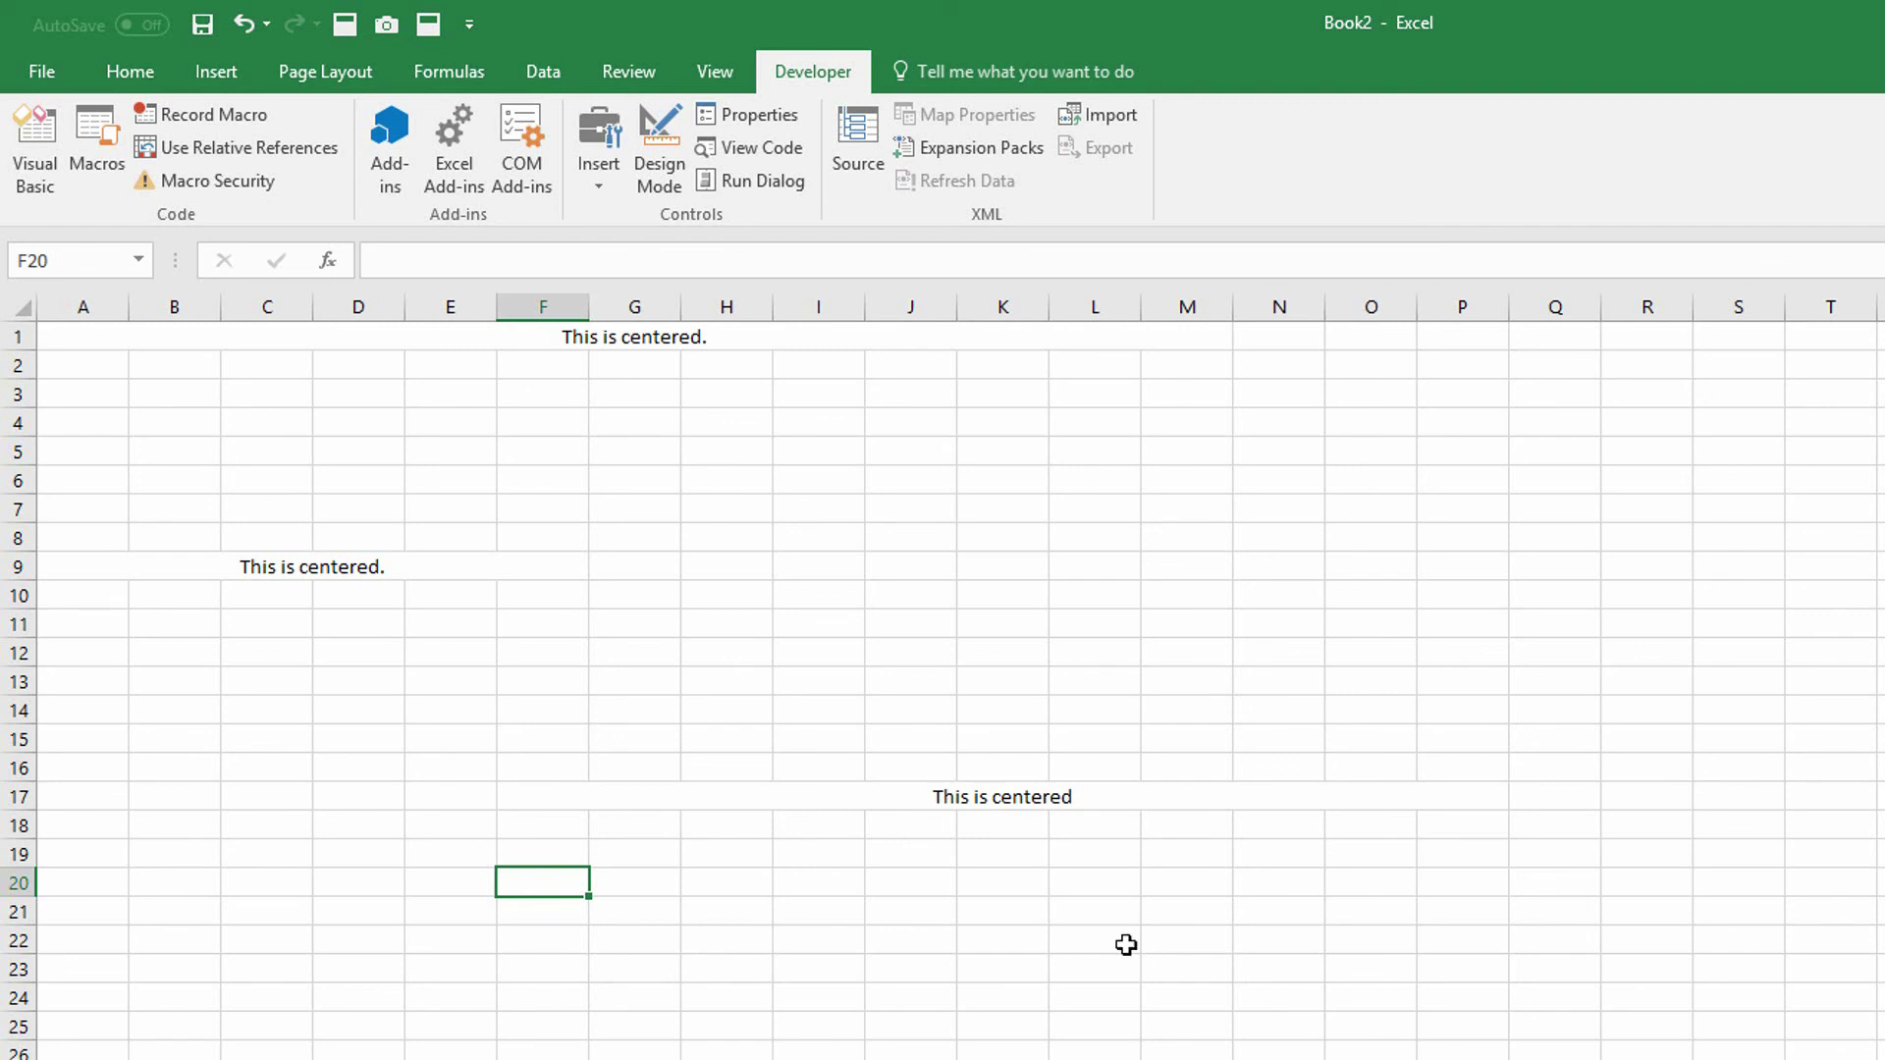
left_click(820, 800)
left_click(1186, 807)
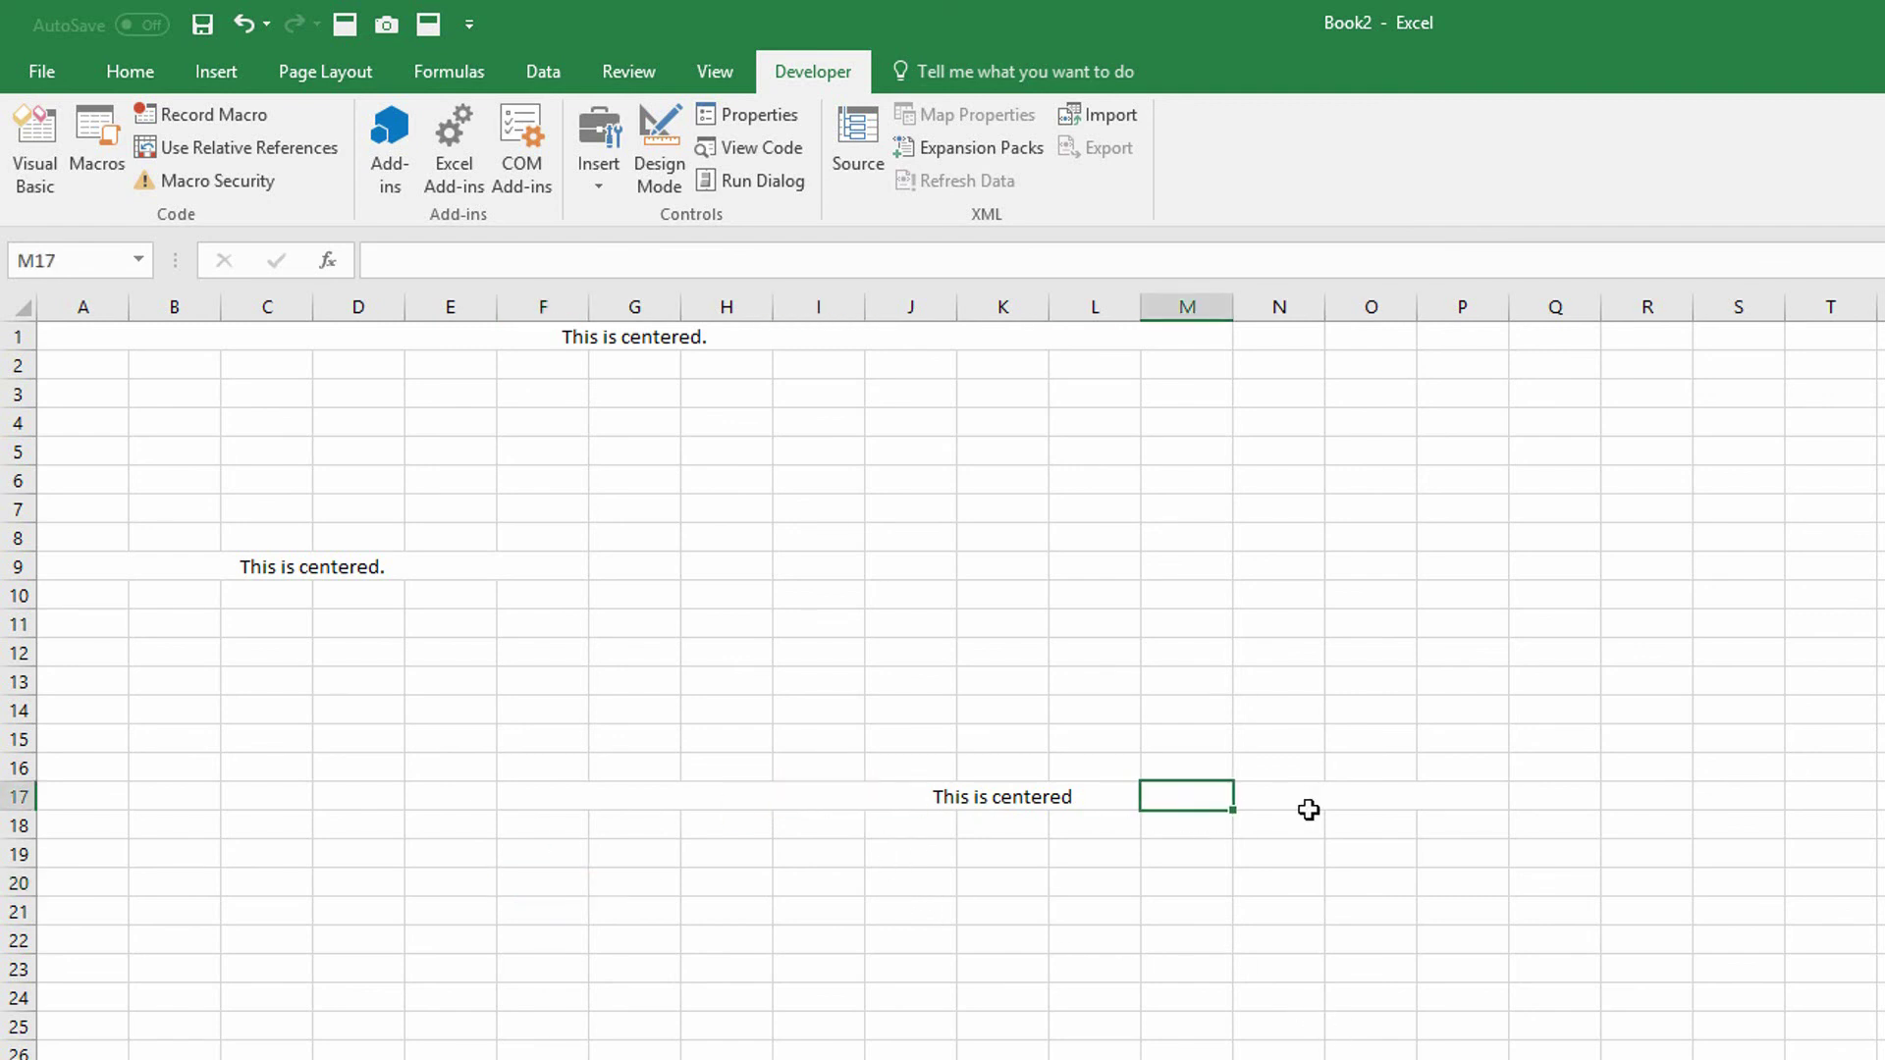
left_click(1374, 800)
left_click(1473, 797)
left_click(1096, 802)
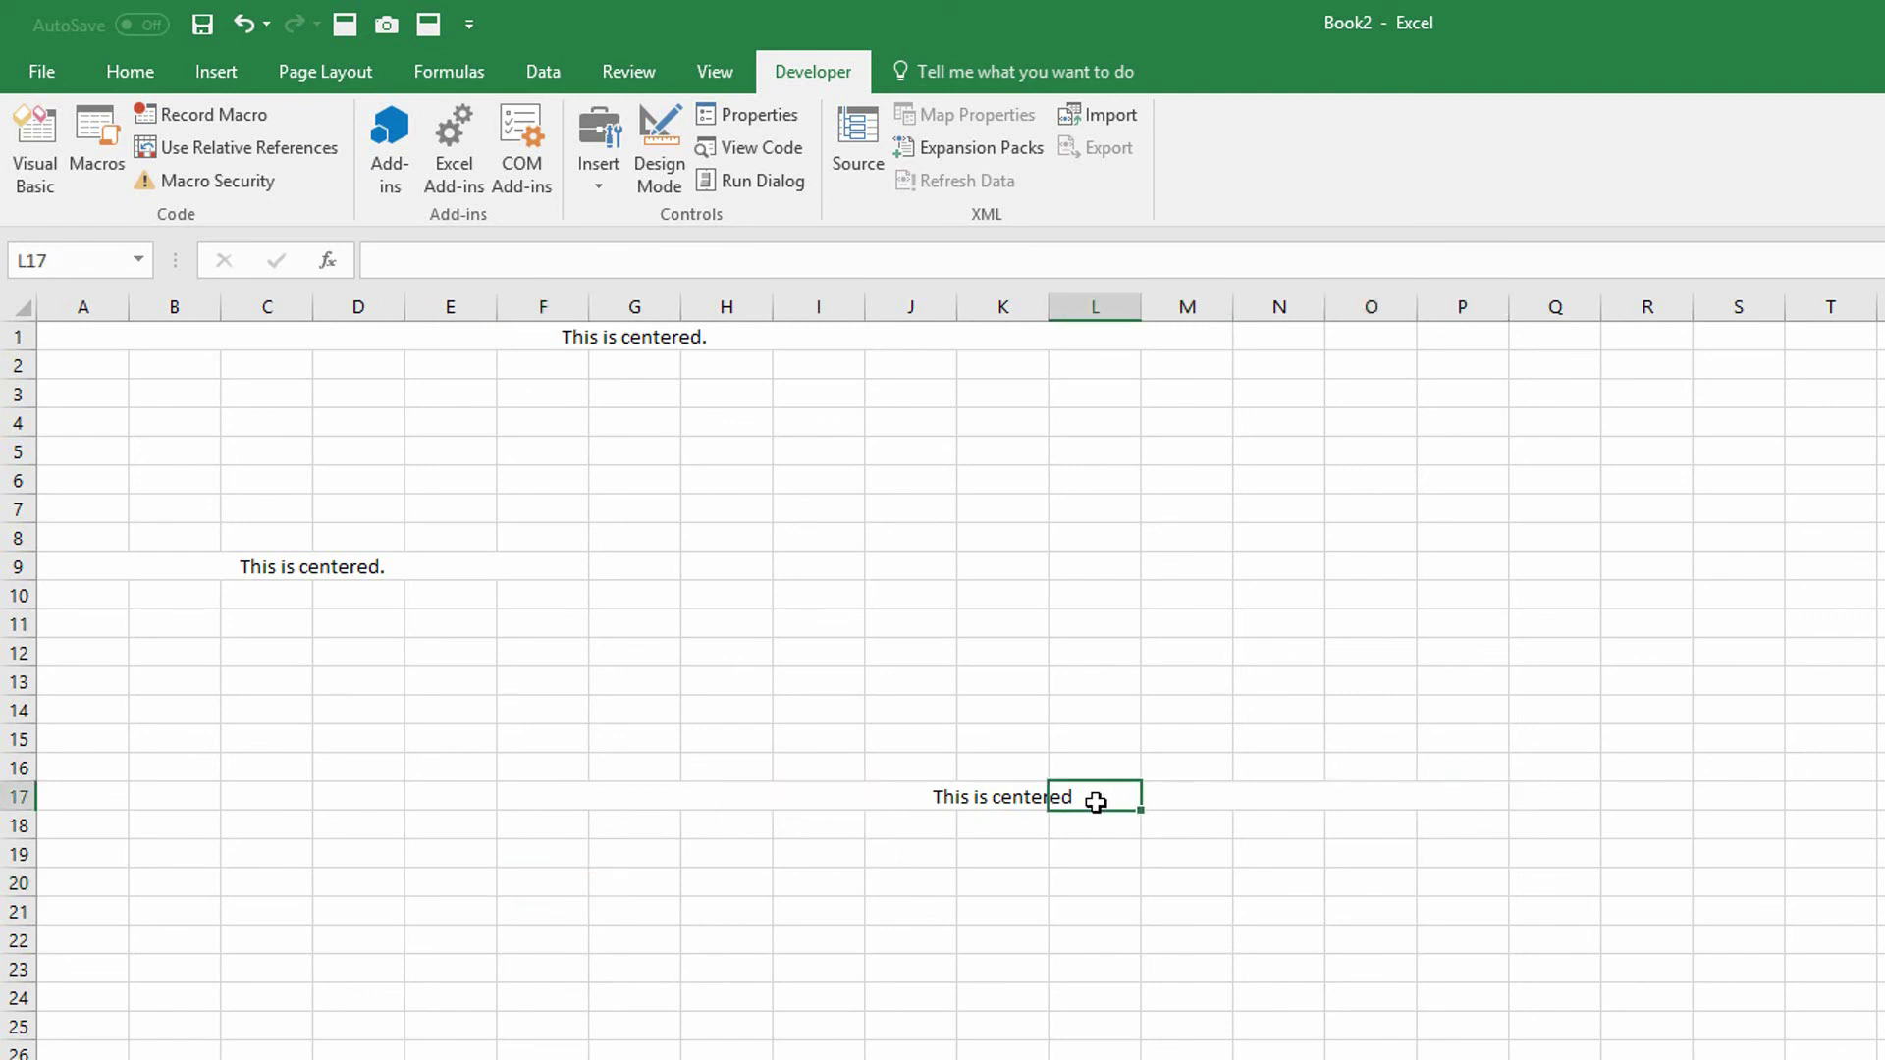
left_click(872, 803)
left_click(726, 795)
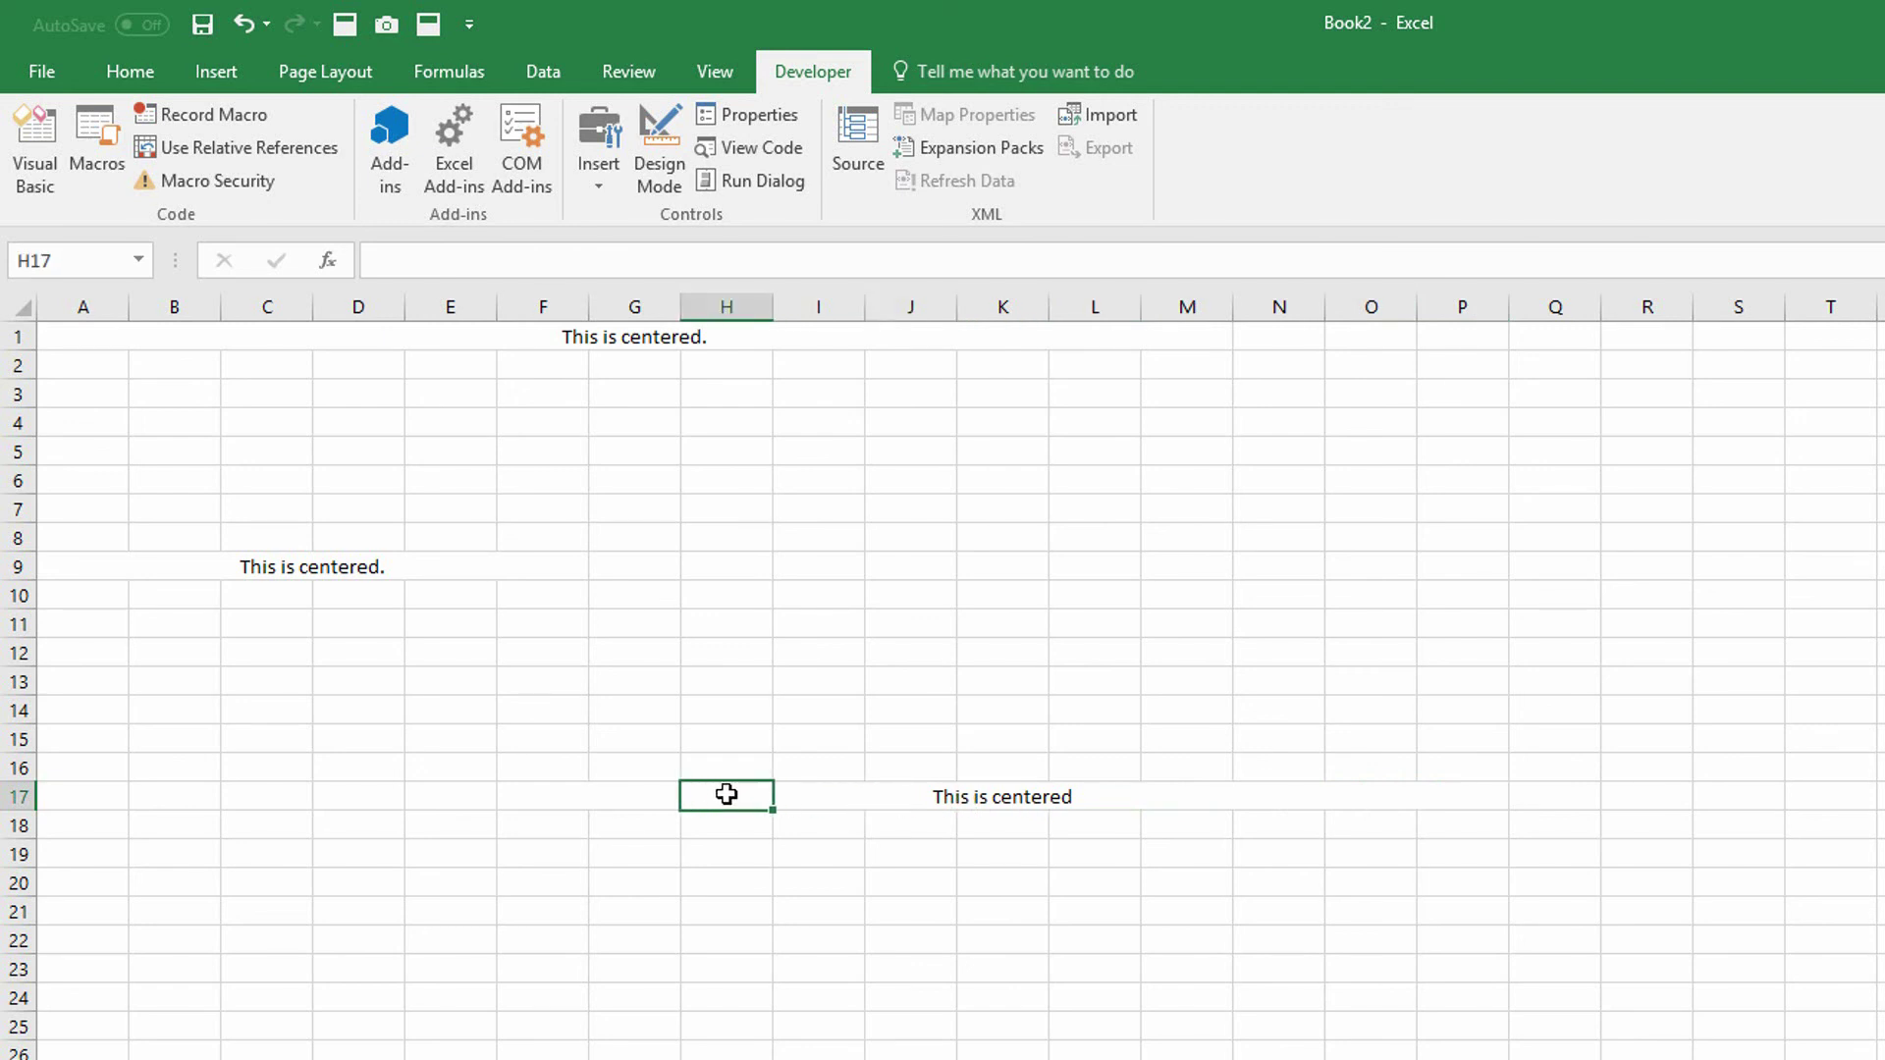